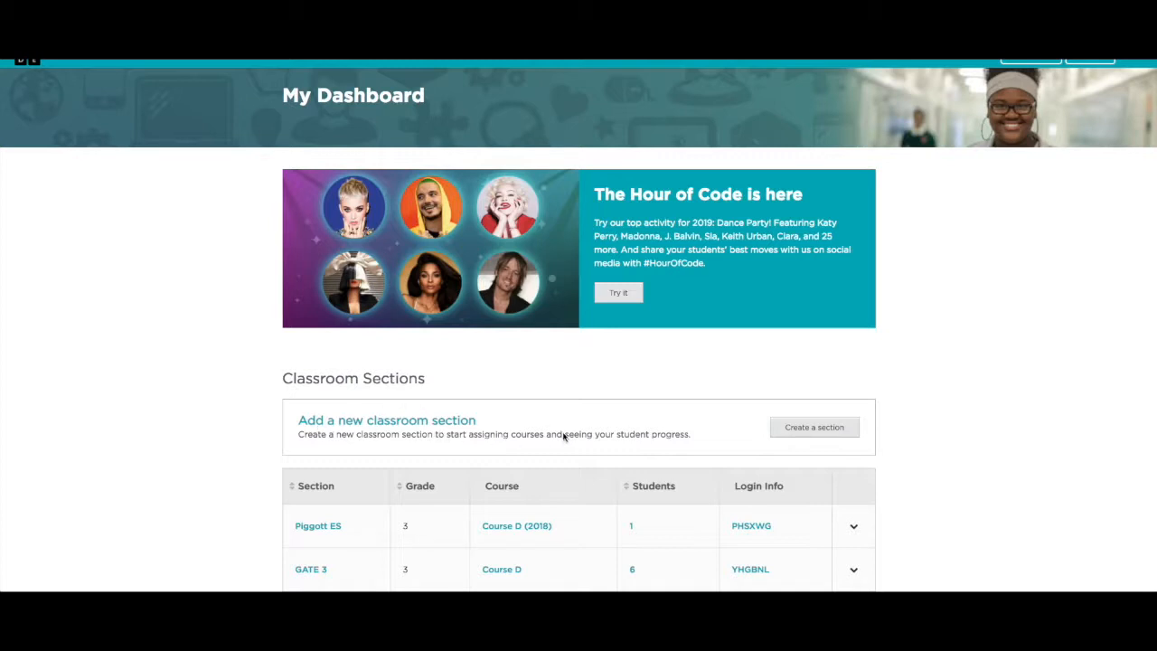
# - Begin a new section from the Classroom Sections area of My Dashboard
pyautogui.click(807, 433)
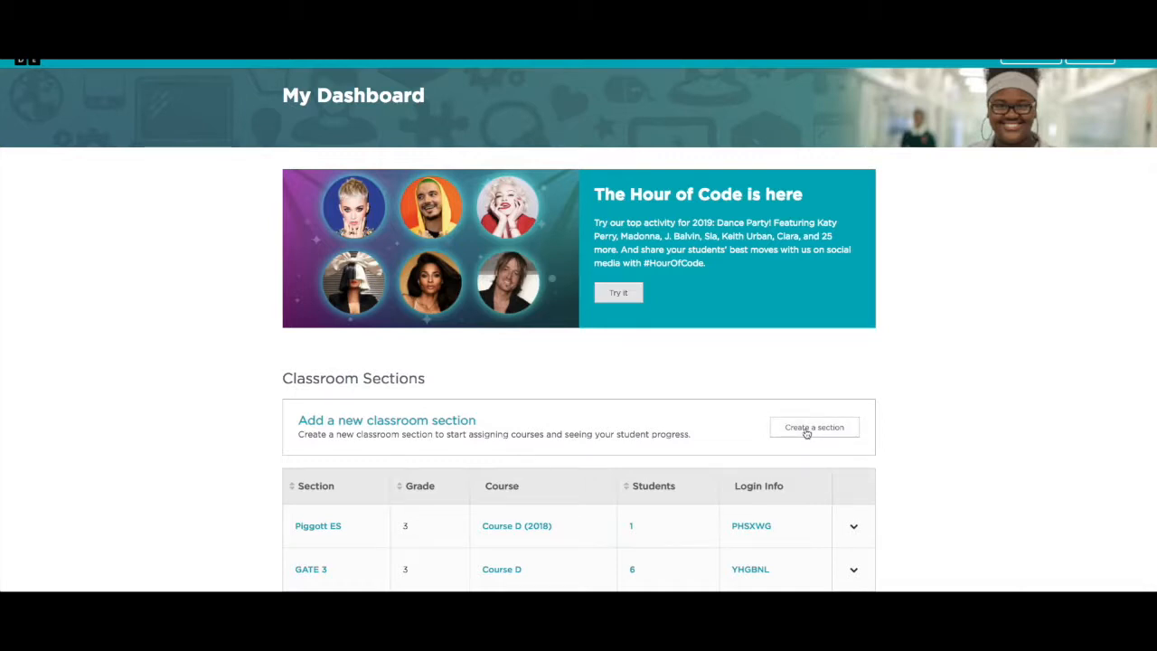
# - Open the new section setup and choose picture logins for its students
pyautogui.click(806, 433)
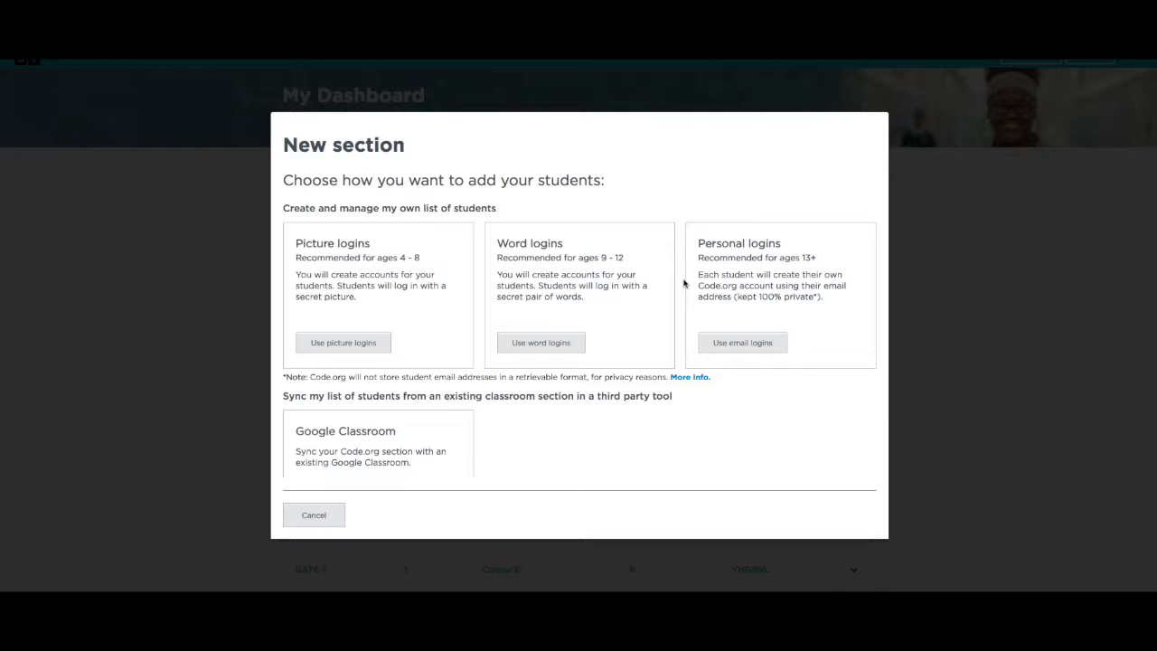
pyautogui.scroll(-1, 407, 336)
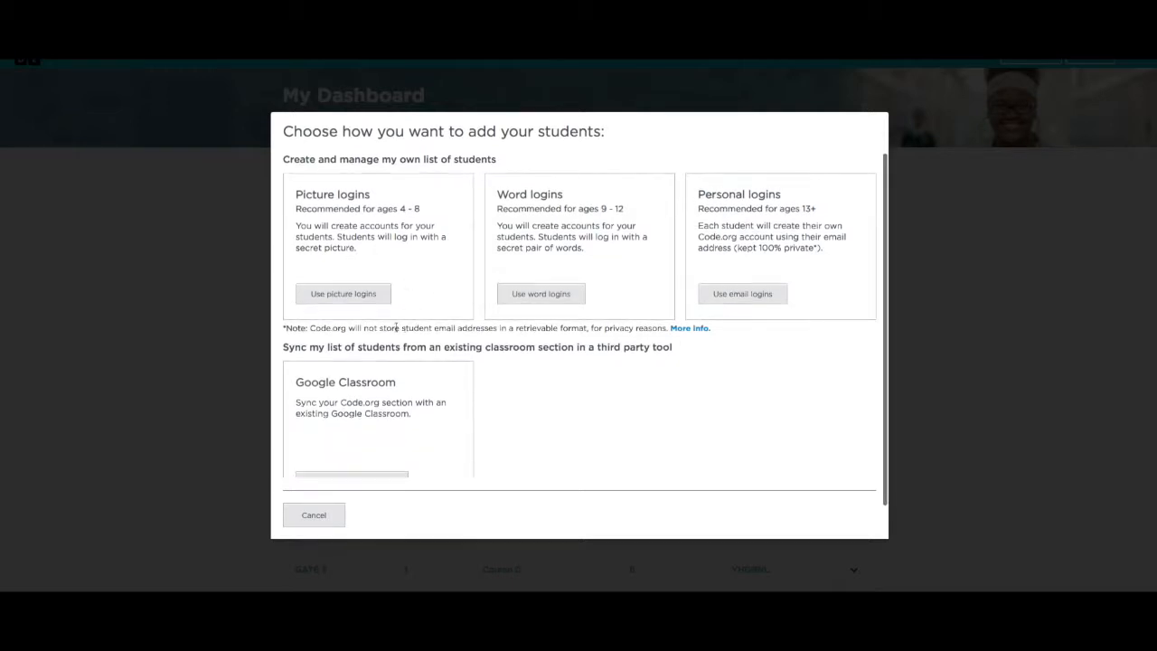
pyautogui.click(346, 296)
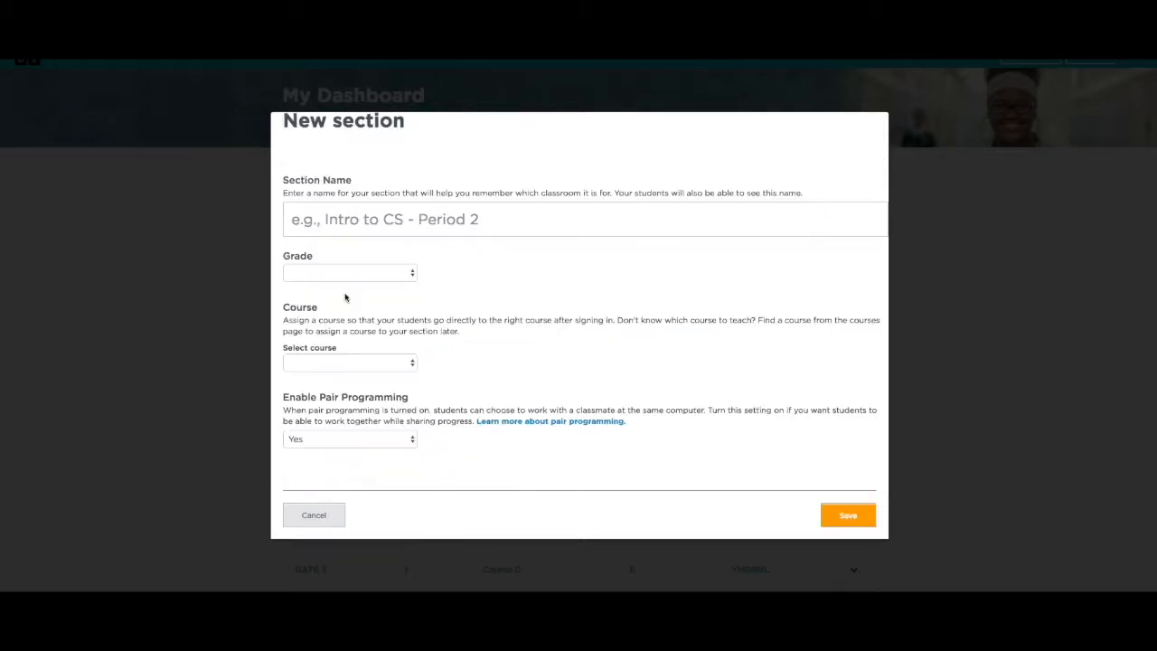
# - Enter section name 'Picture Class', grade K, course Course A (2018), and save the section
pyautogui.click(387, 223)
pyautogui.write('Pictu')
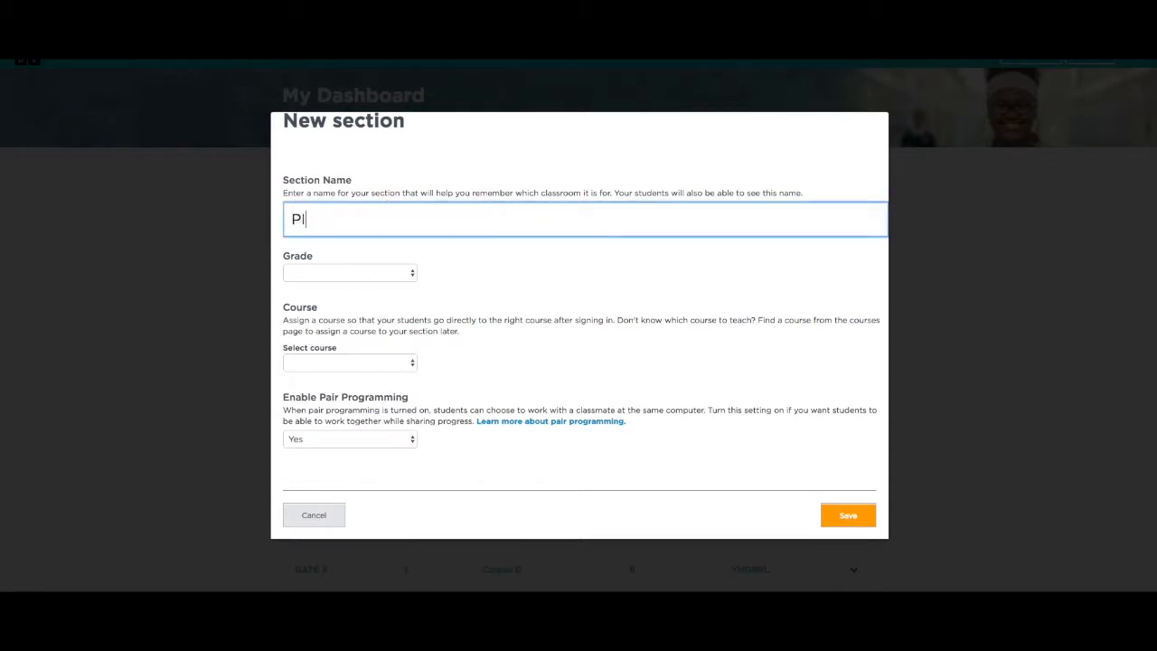
pyautogui.press('BackSpace')
pyautogui.press('BackSpace')
pyautogui.press('BackSpace')
pyautogui.press('BackSpace')
pyautogui.write('icture Class')
pyautogui.click(377, 273)
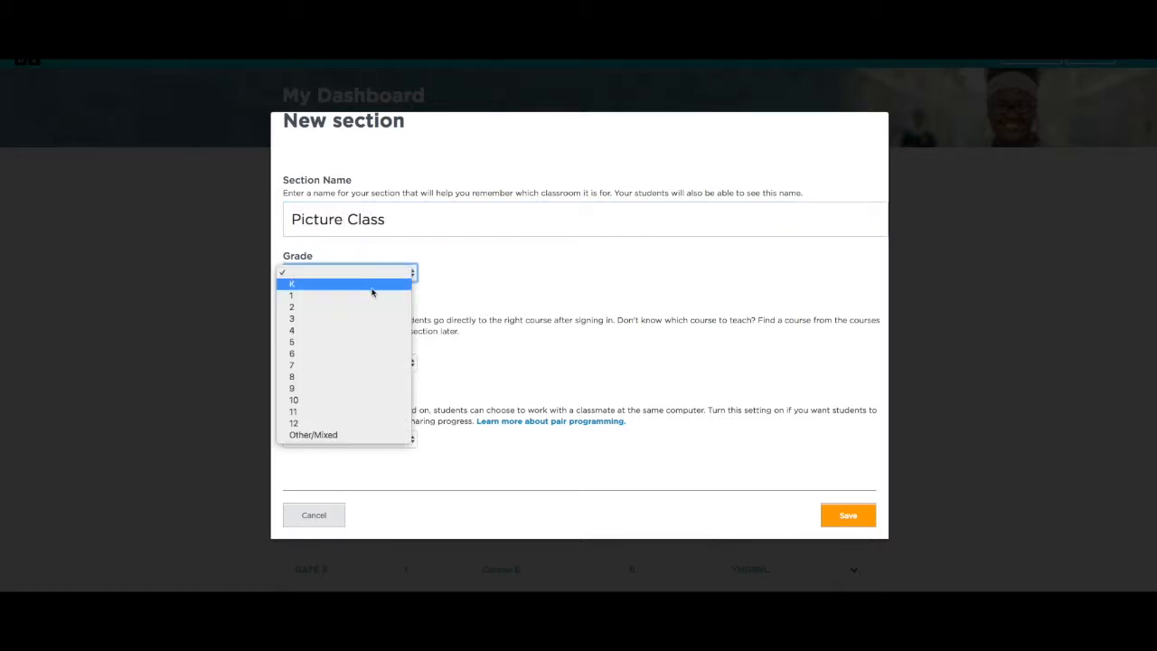
pyautogui.click(377, 286)
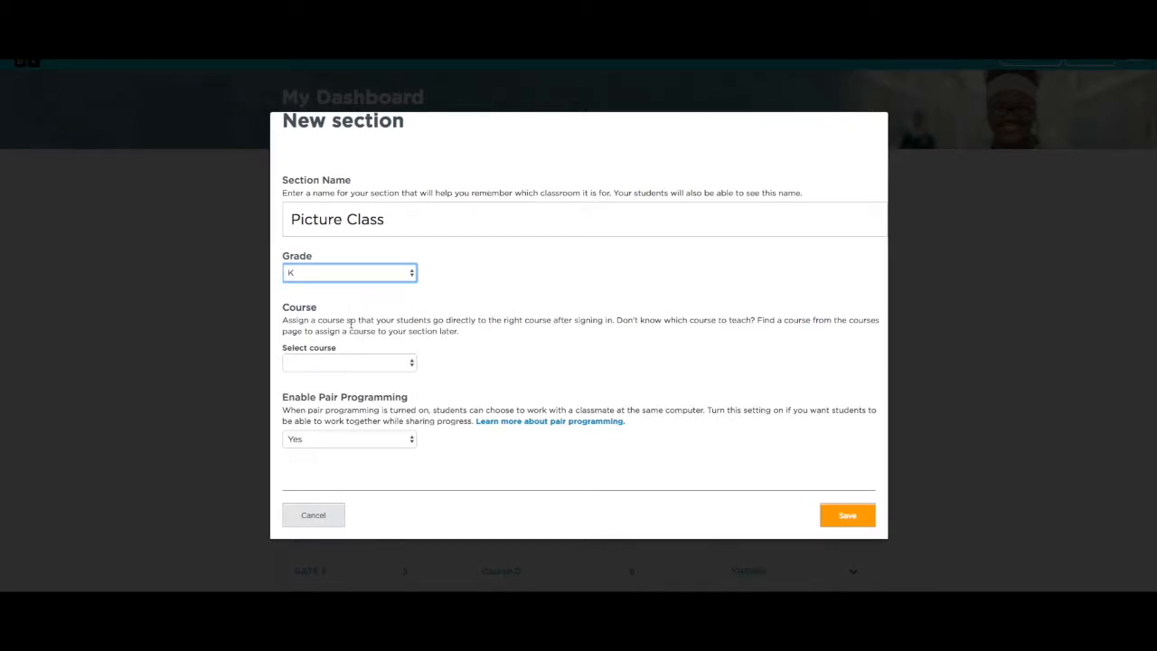
pyautogui.click(398, 362)
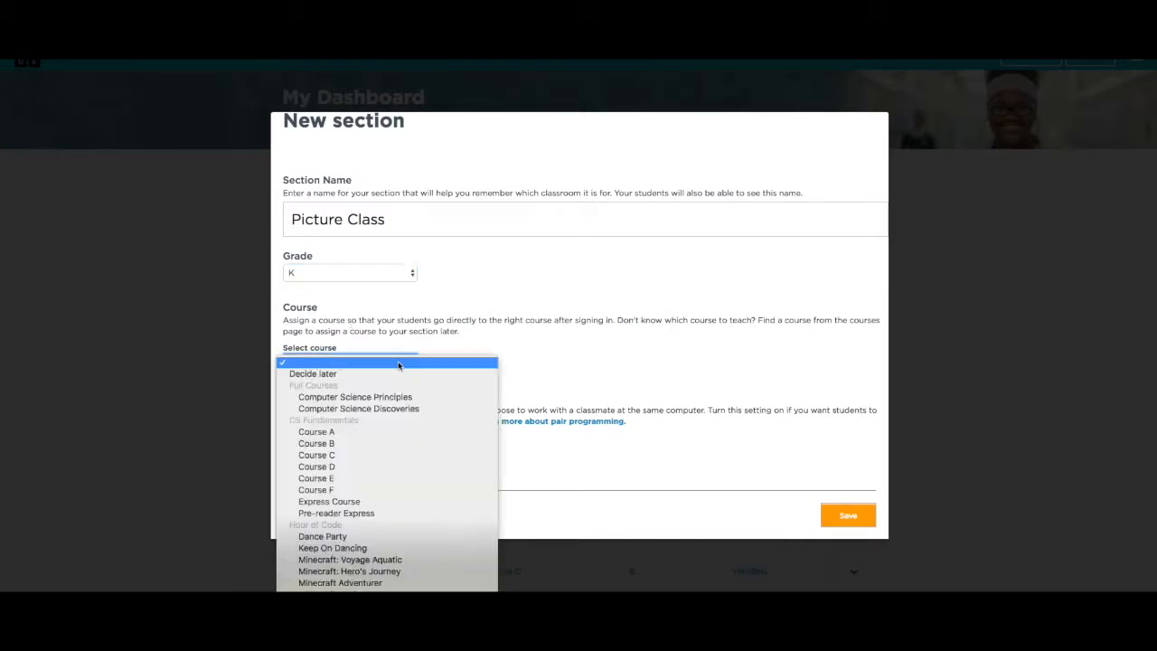
pyautogui.click(385, 433)
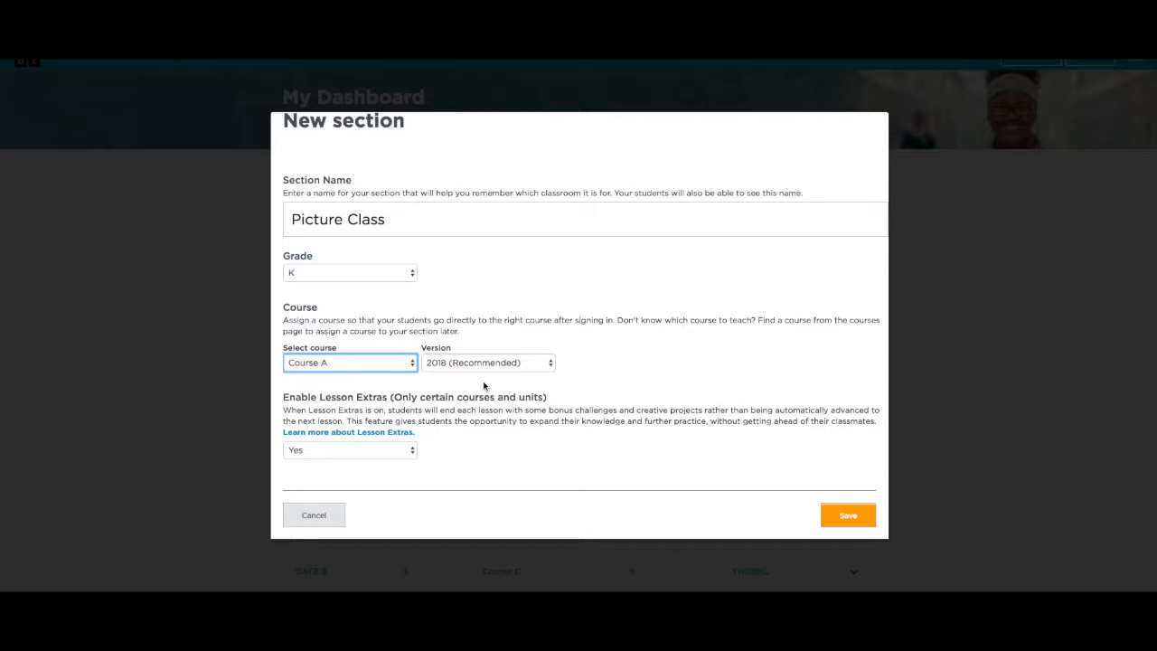
pyautogui.scroll(-2, 484, 386)
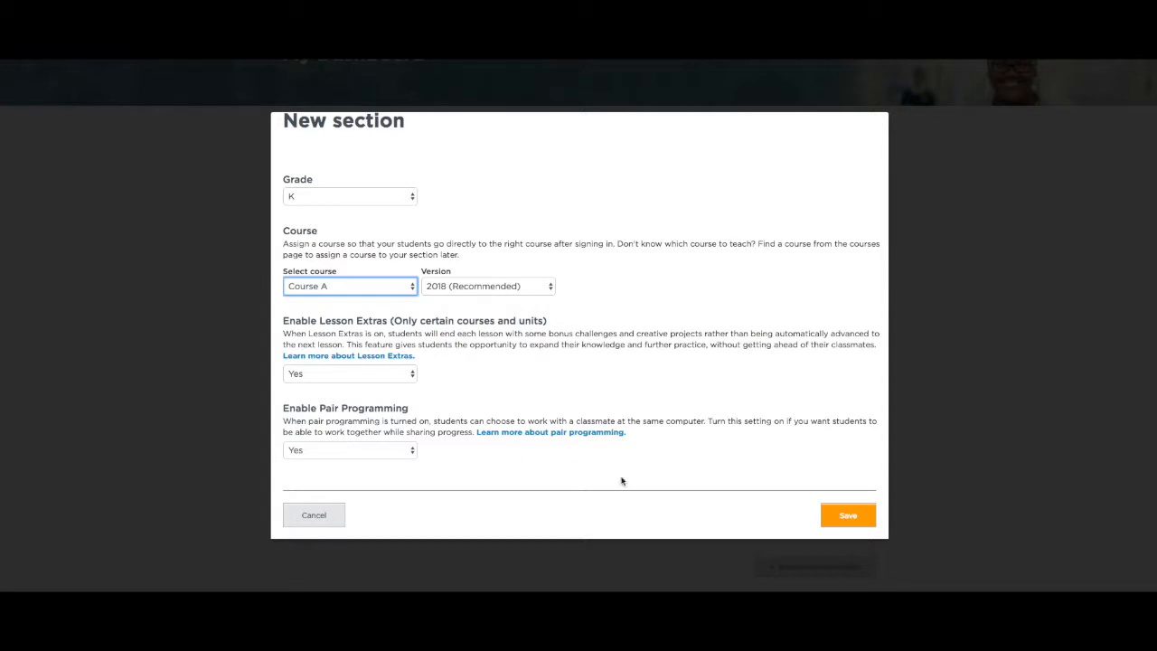
pyautogui.click(869, 519)
pyautogui.scroll(-2, 868, 519)
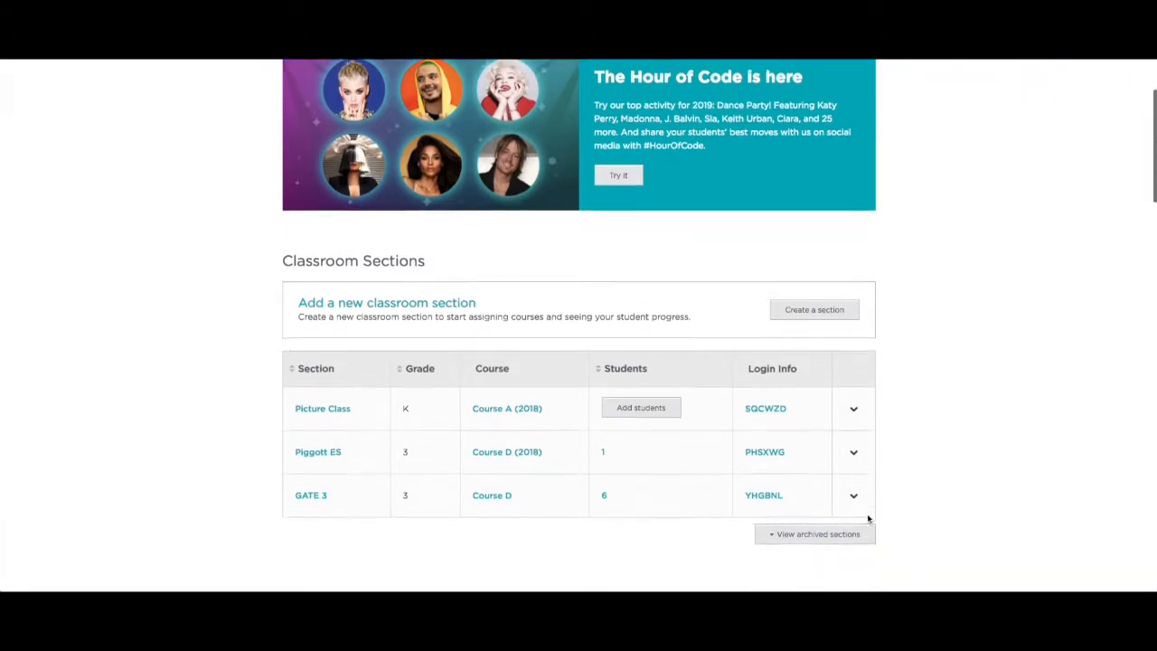
# - Open the Picture Class section and start adding multiple students
pyautogui.scroll(-1, 868, 519)
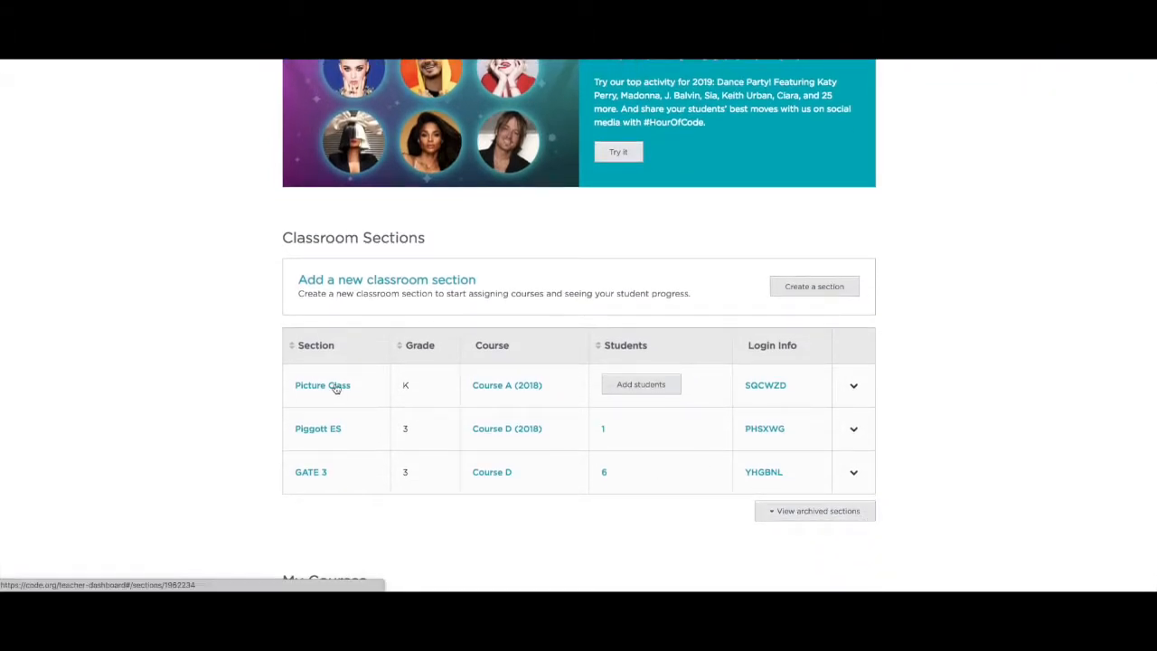
pyautogui.click(642, 390)
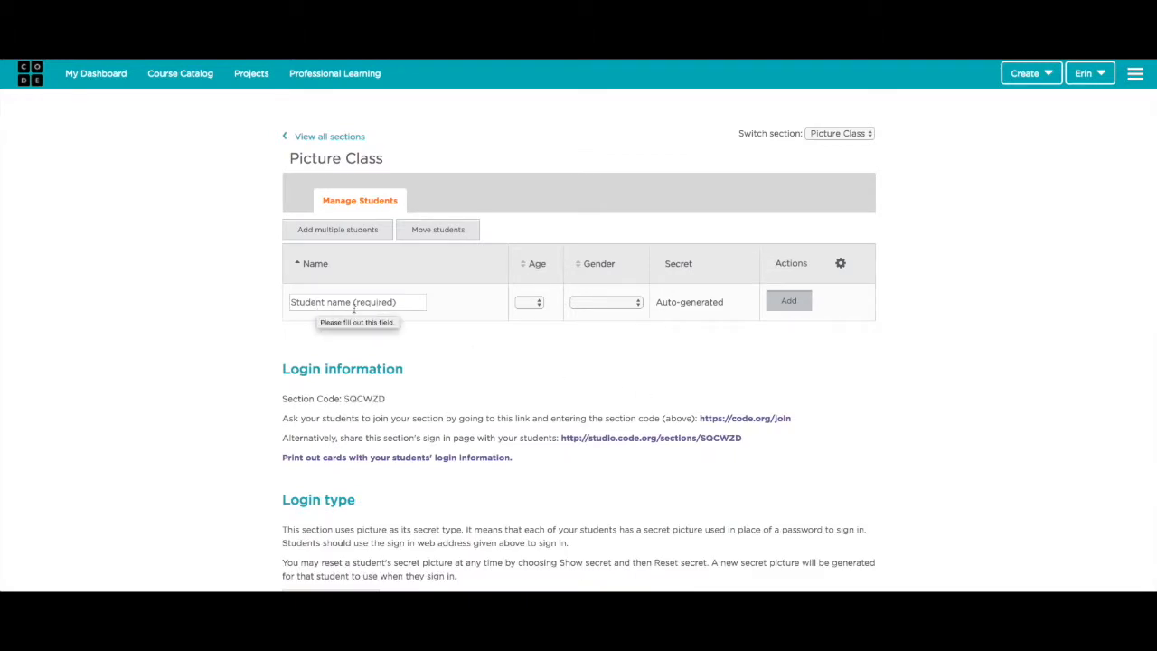
pyautogui.click(330, 234)
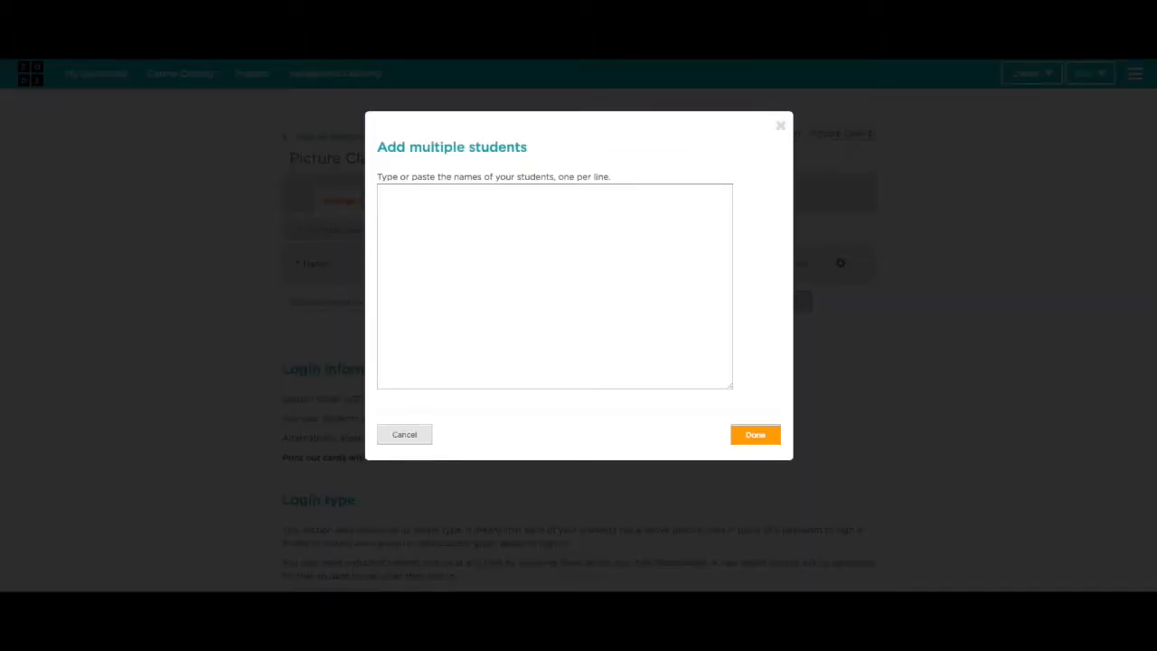
# - Copy the five student names from the class list document and paste them into the box
pyautogui.click(434, 19)
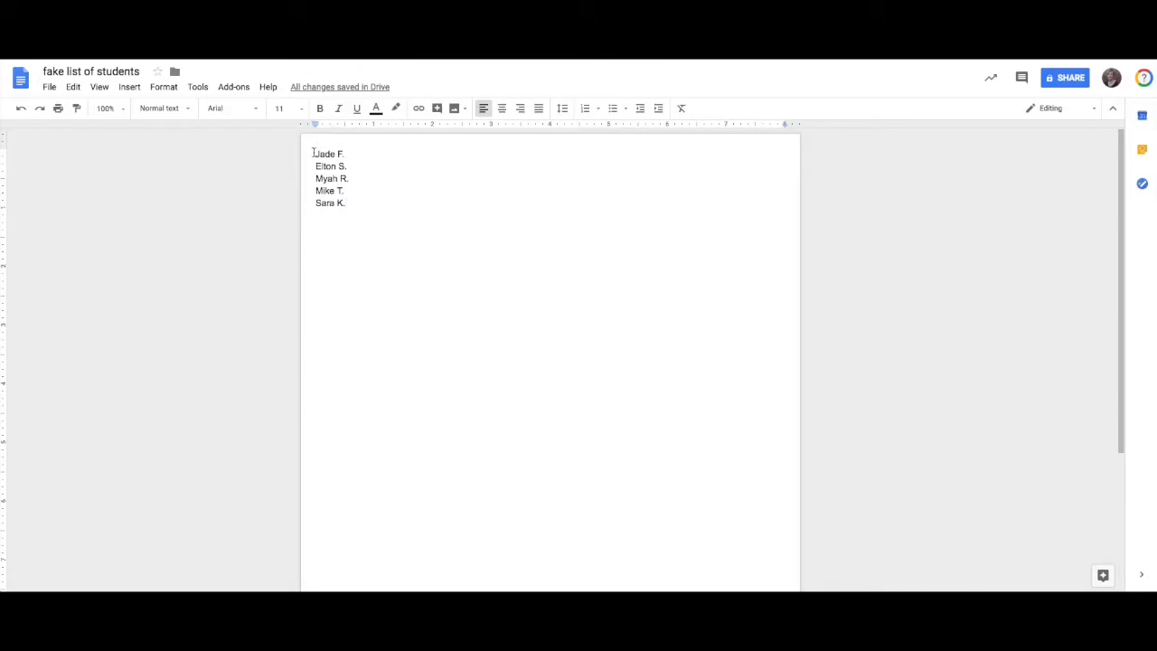
pyautogui.moveTo(314, 152); pyautogui.dragTo(362, 207)
pyautogui.hotkey('ctrl', 'c')
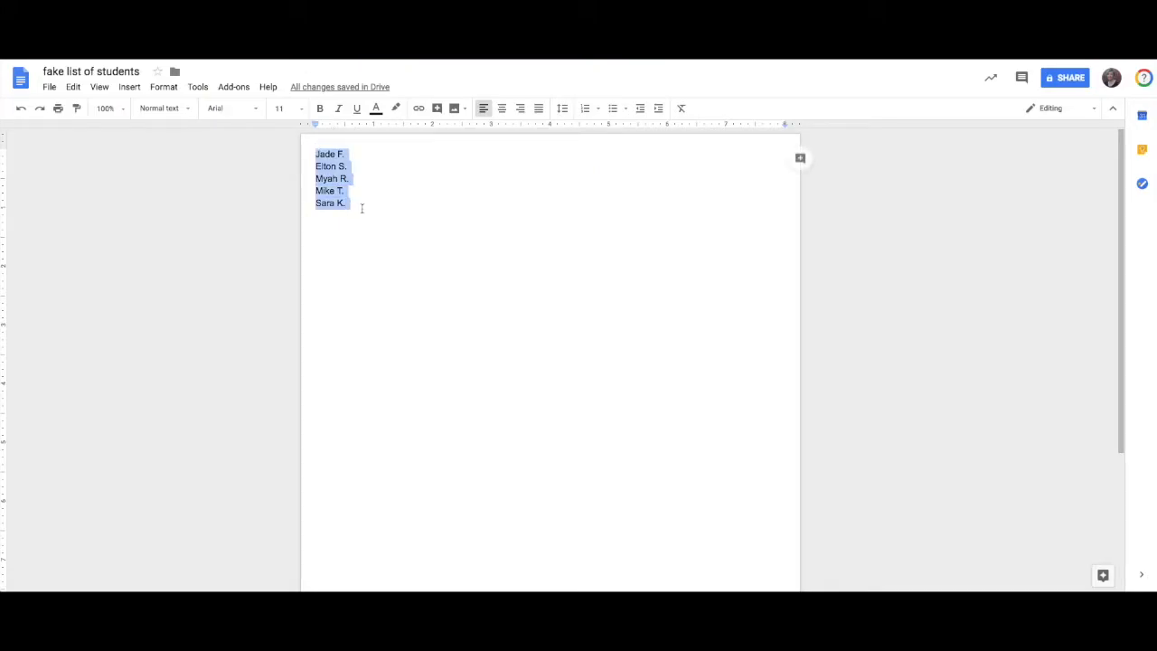
pyautogui.click(272, 20)
pyautogui.click(433, 213)
pyautogui.hotkey('ctrl', 'v')
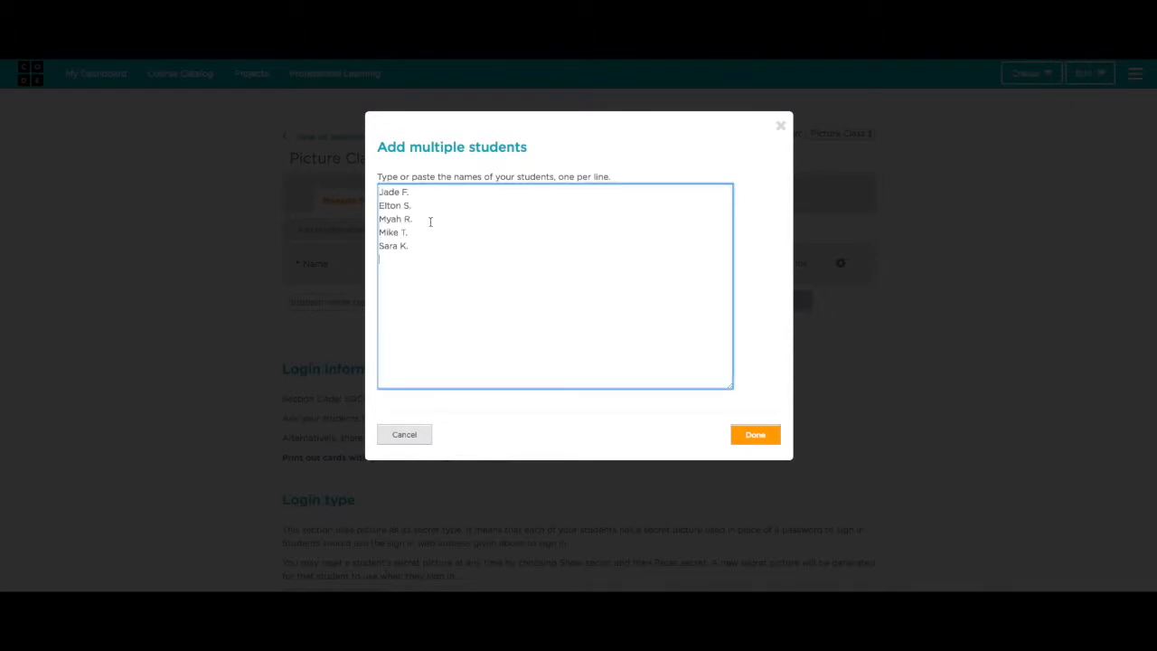
# - Turn the pasted names into five student rows and set each student's age to 5
pyautogui.click(754, 436)
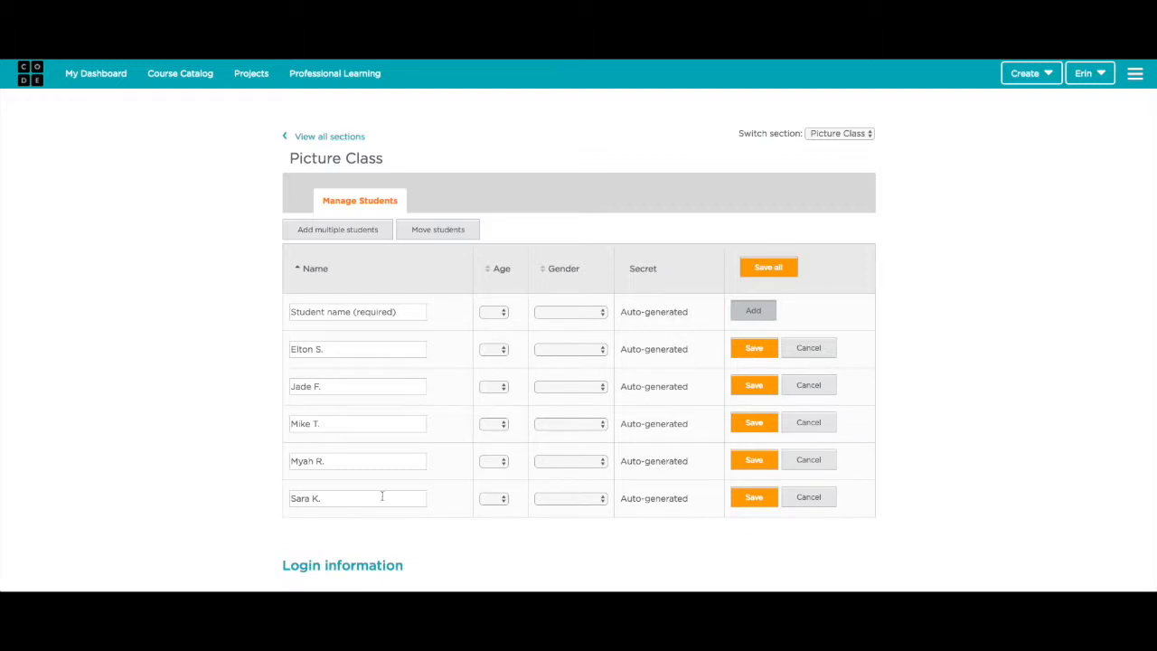
pyautogui.click(769, 271)
pyautogui.click(503, 350)
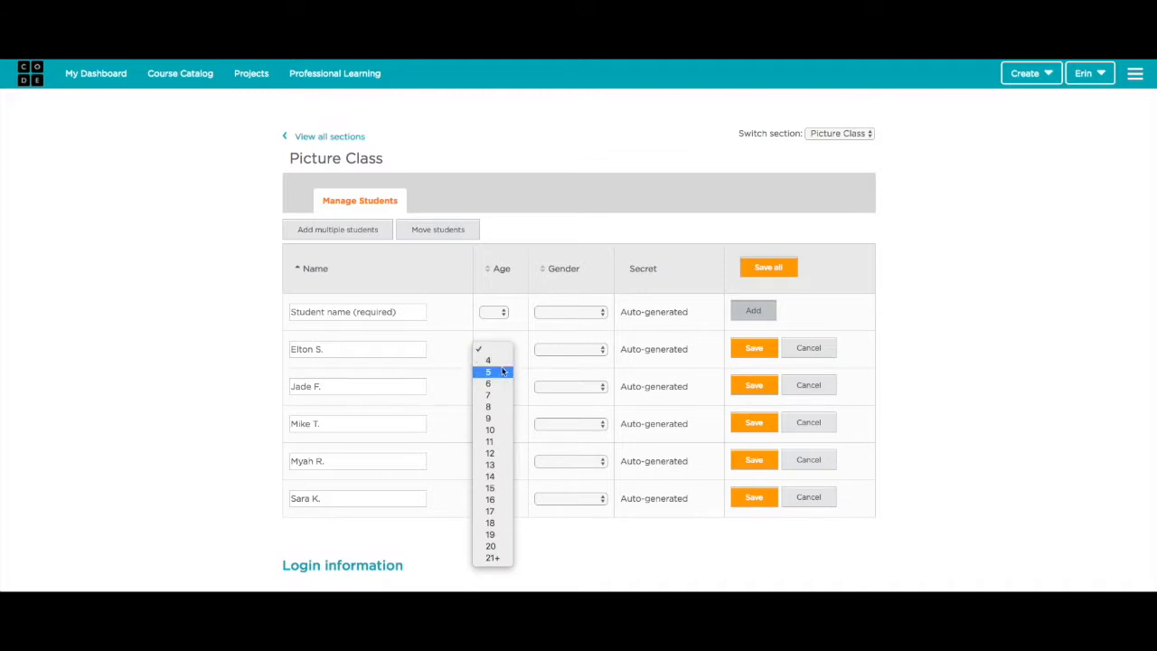
pyautogui.click(502, 372)
pyautogui.click(504, 387)
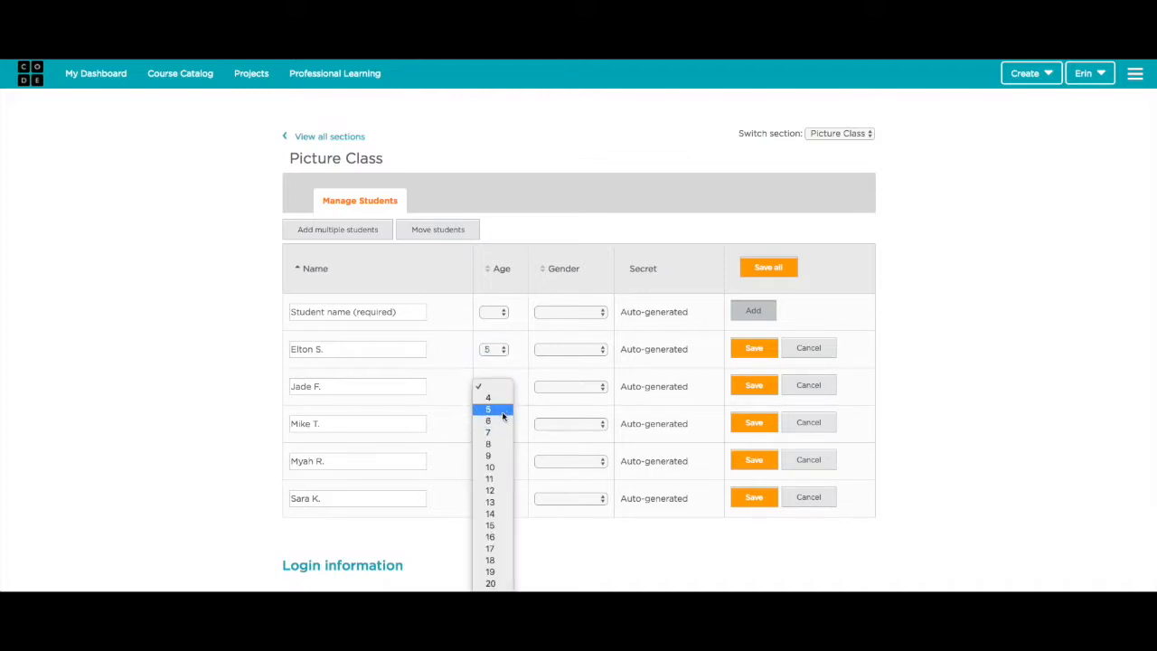
pyautogui.click(502, 409)
pyautogui.click(505, 424)
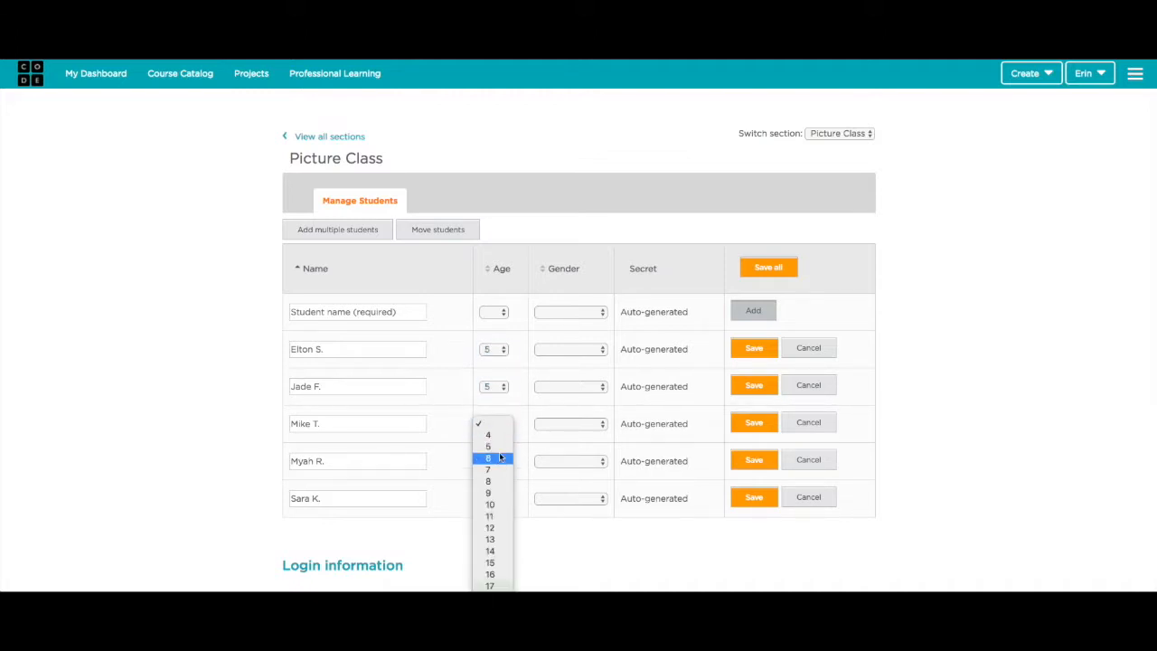
pyautogui.click(501, 447)
pyautogui.click(504, 462)
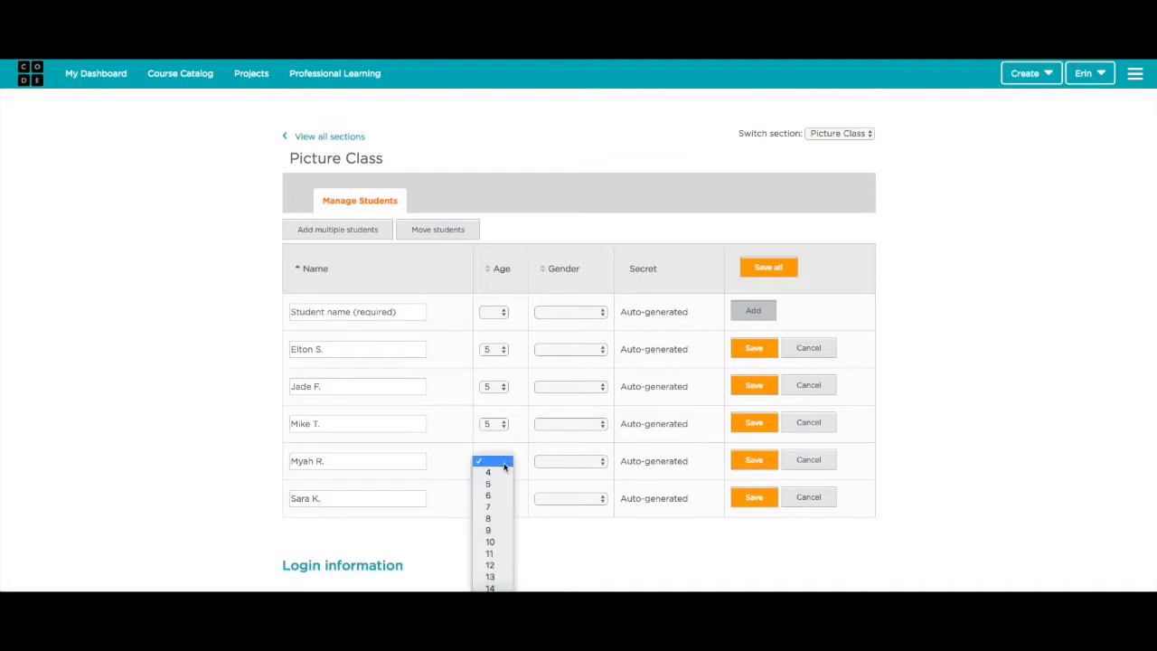
pyautogui.click(501, 484)
pyautogui.click(503, 498)
pyautogui.click(501, 523)
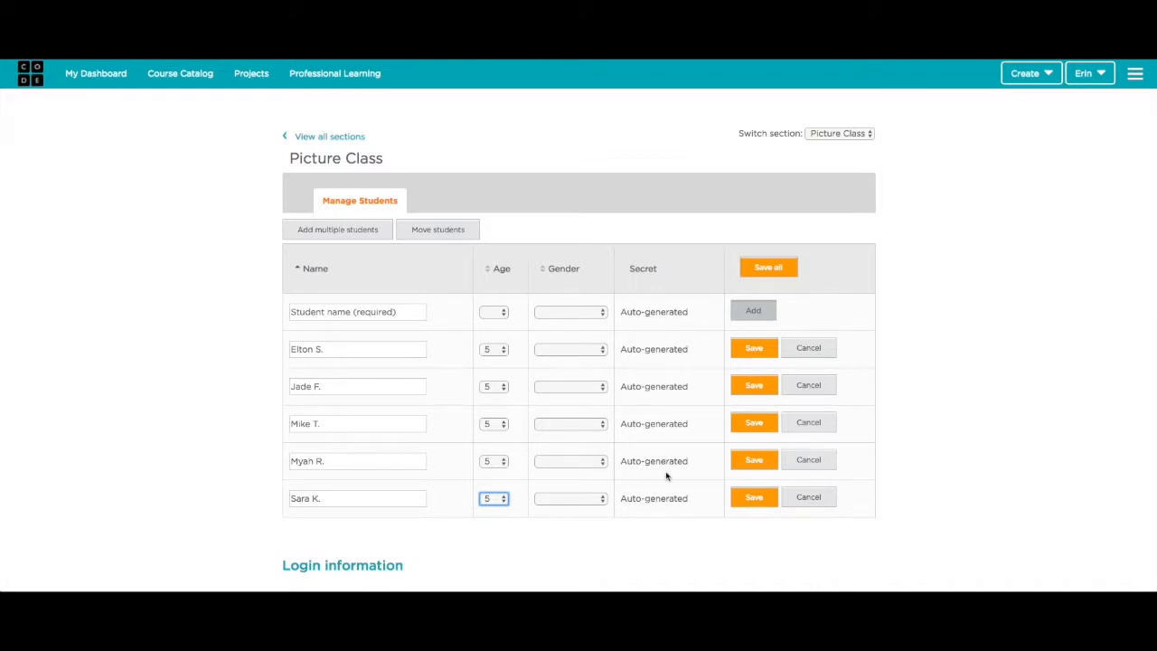
# - Save the five new students and reveal the first two students' secret pictures
pyautogui.click(781, 276)
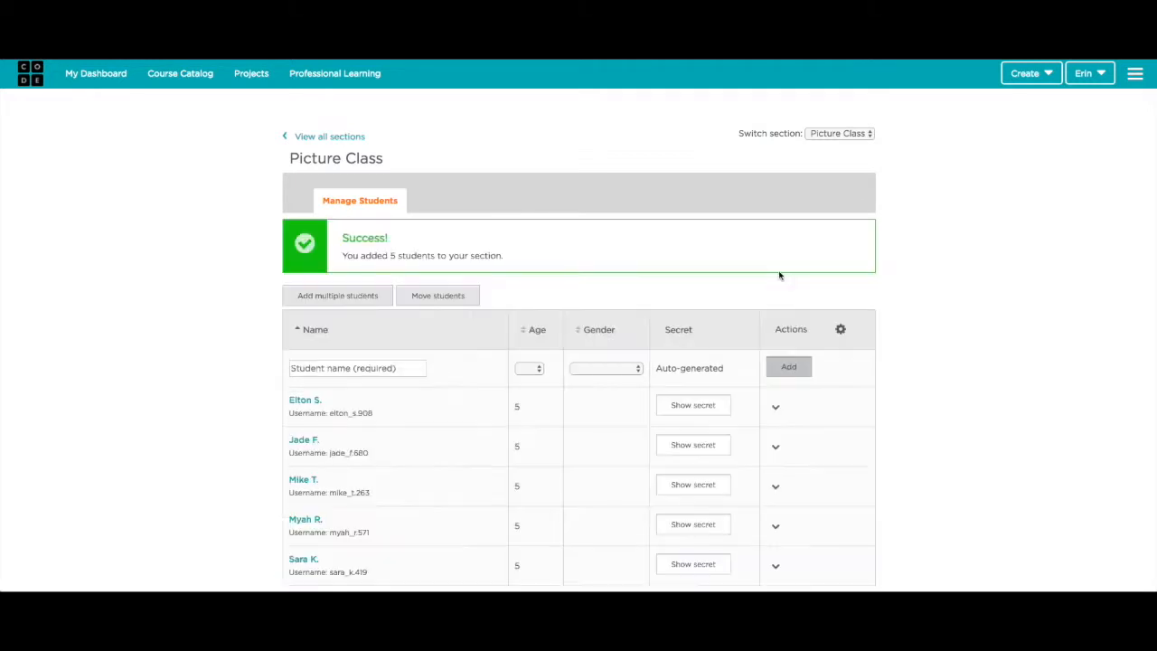
pyautogui.scroll(-1, 782, 276)
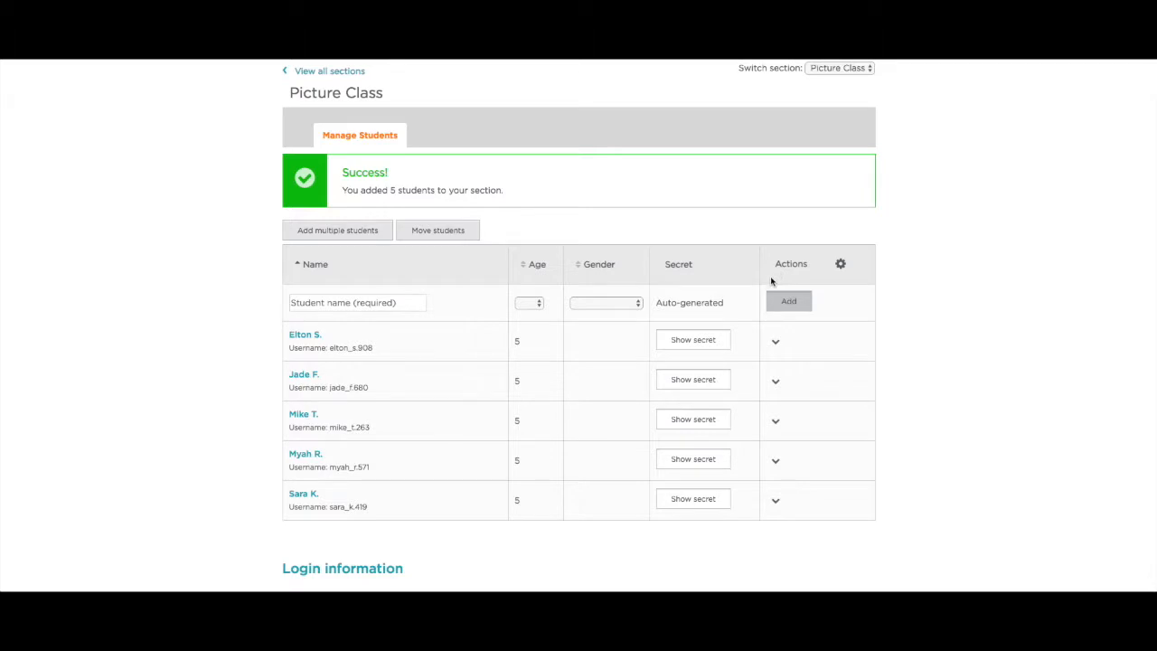
pyautogui.scroll(-1, 684, 352)
pyautogui.click(696, 333)
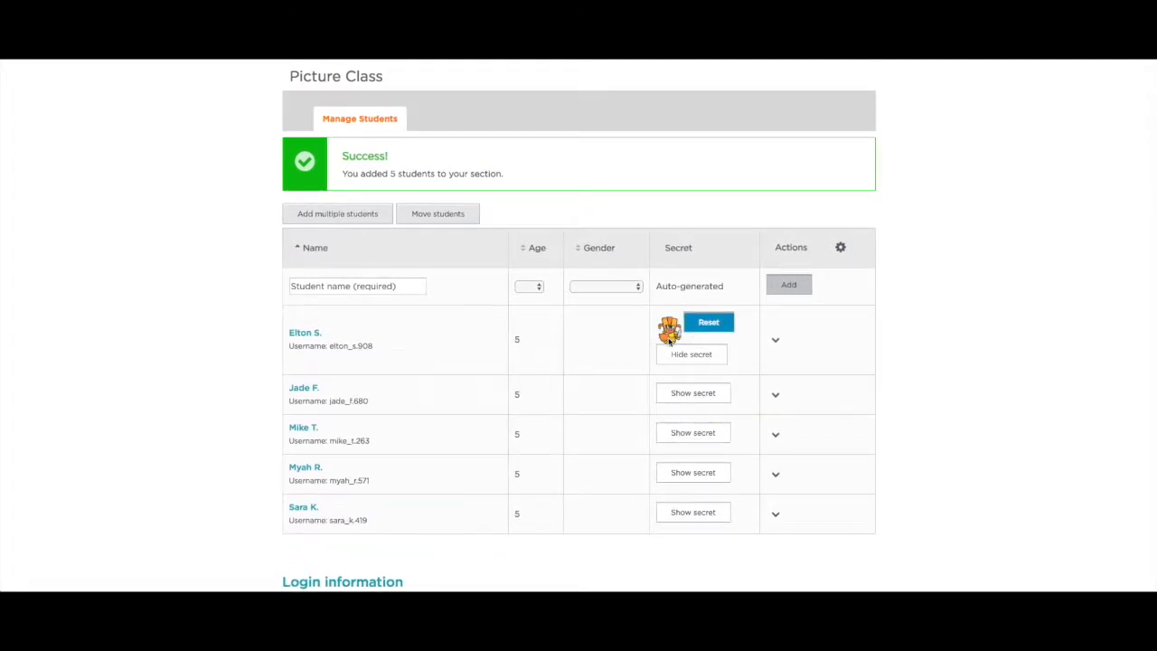
pyautogui.click(685, 394)
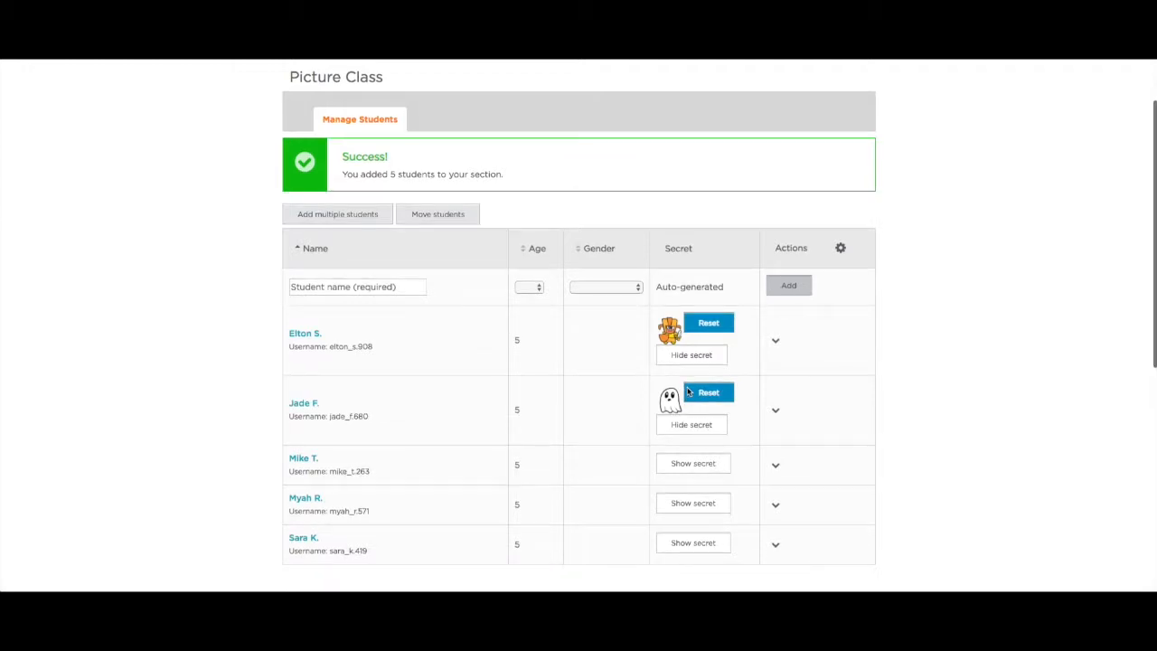
# - Close the student actions menu and go back to View all sections
pyautogui.scroll(1, 863, 312)
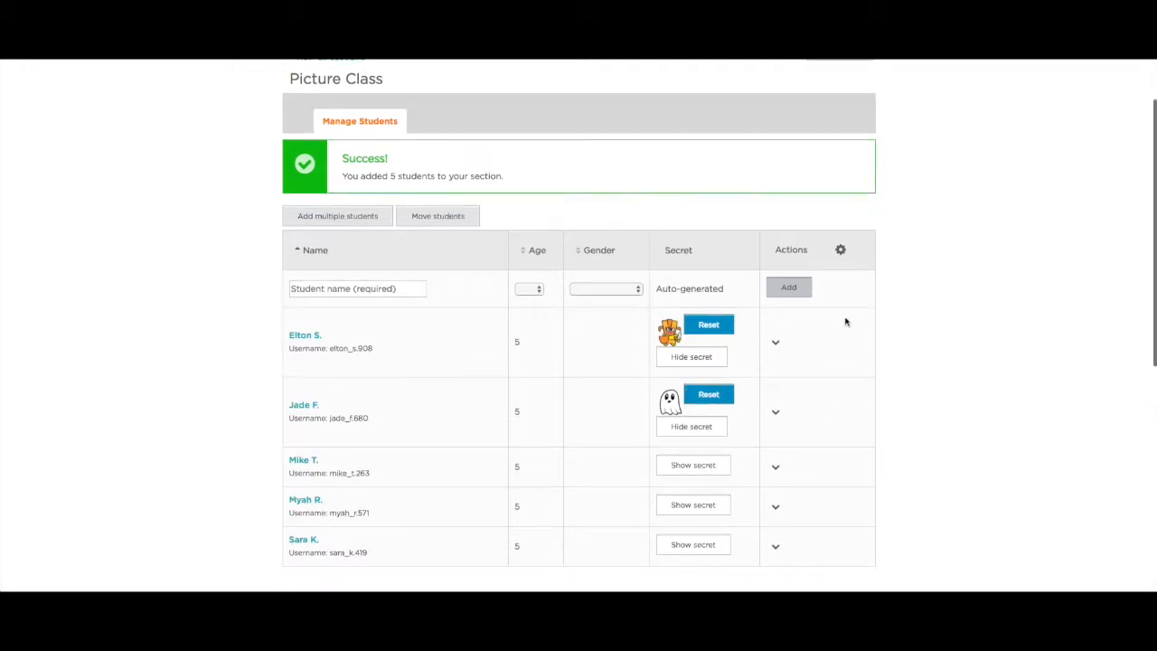
pyautogui.click(775, 345)
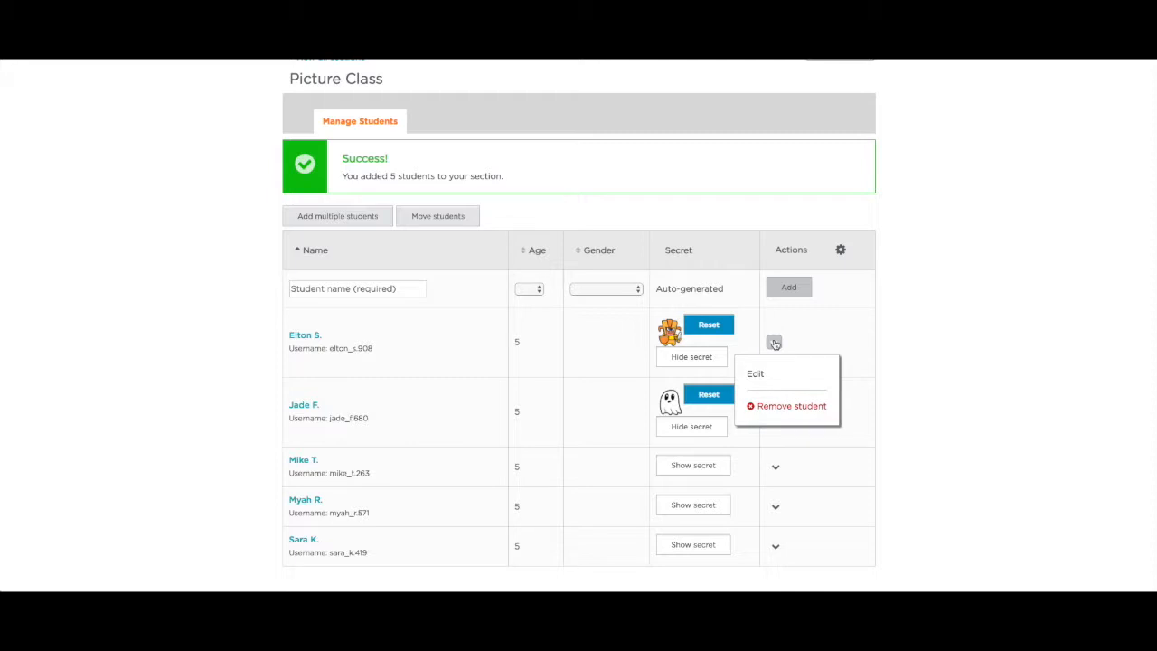
pyautogui.click(749, 297)
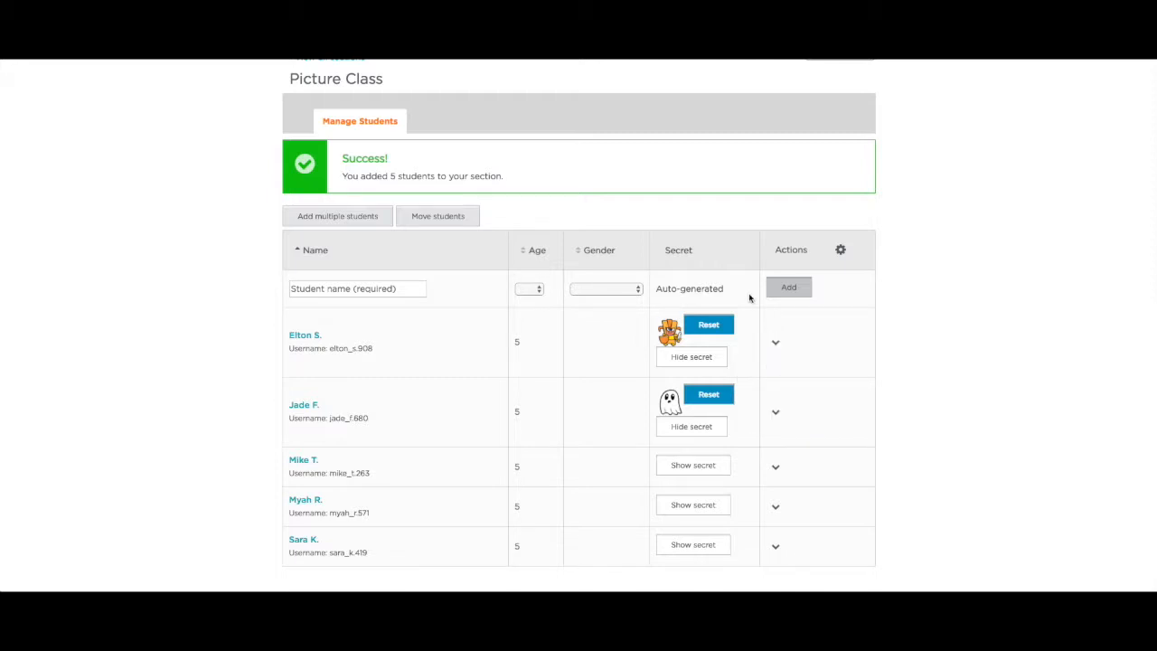
pyautogui.scroll(2, 737, 237)
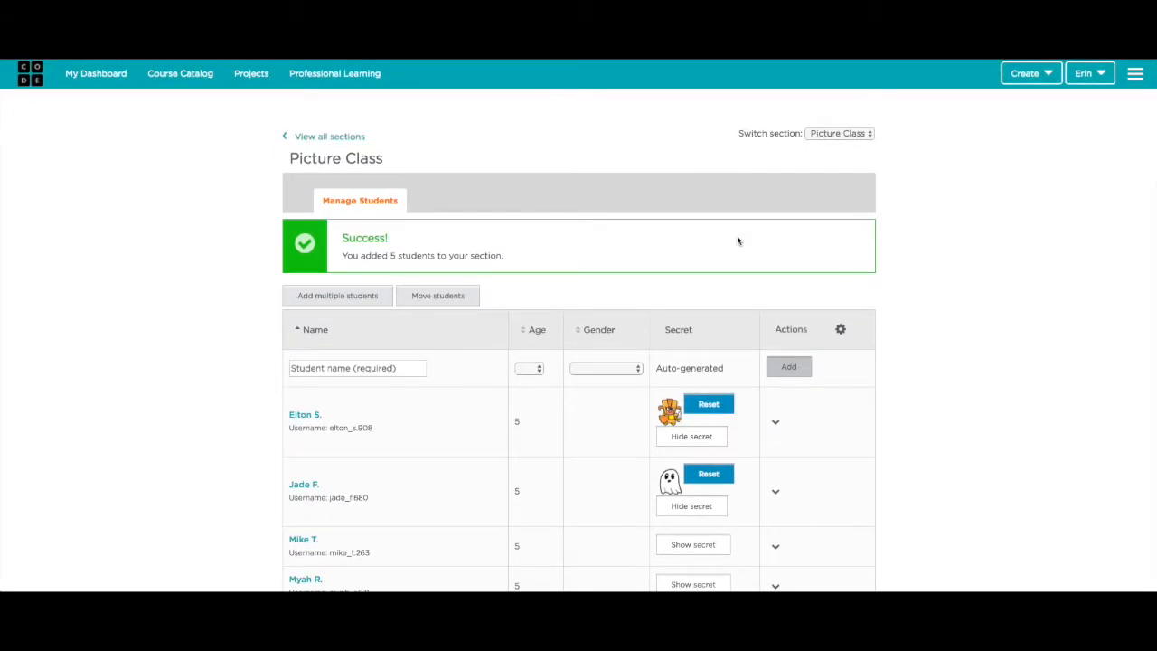
pyautogui.click(334, 141)
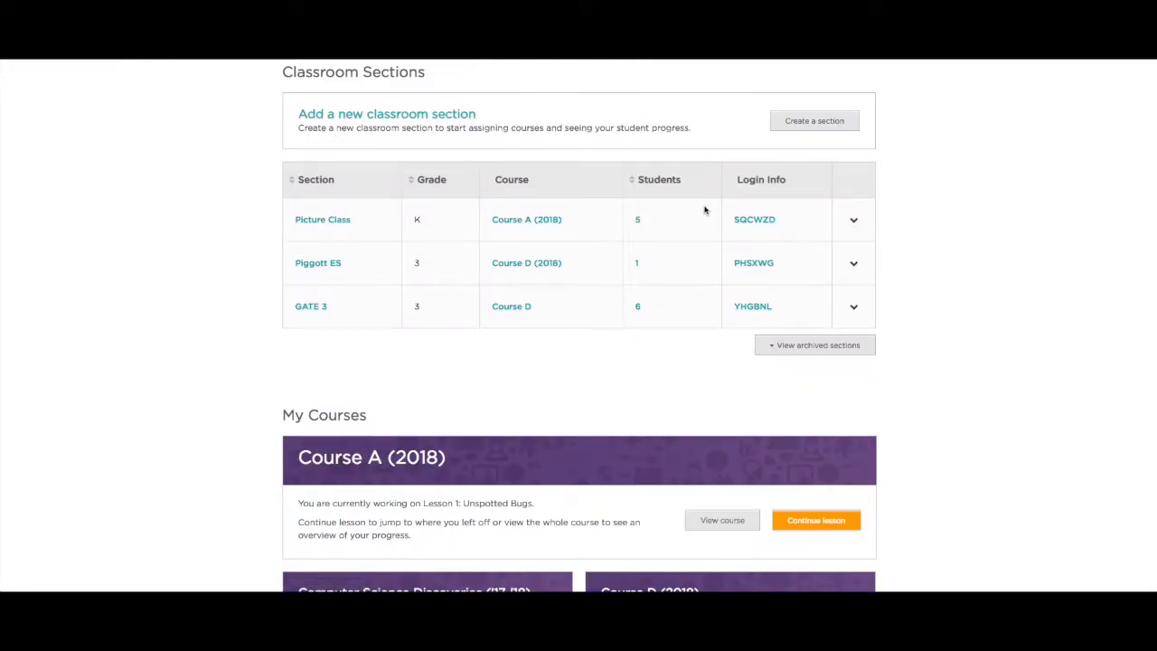
# - Open Picture Class's Print Login Cards, review the cards, and select the Direct URL
pyautogui.click(853, 222)
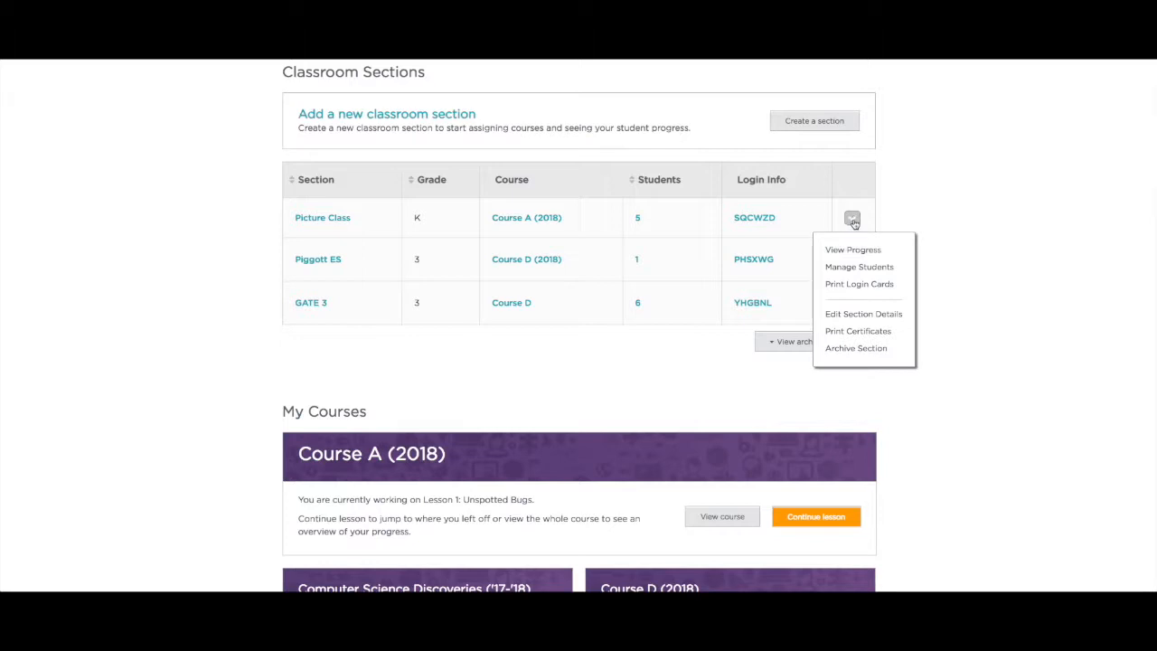
pyautogui.click(859, 286)
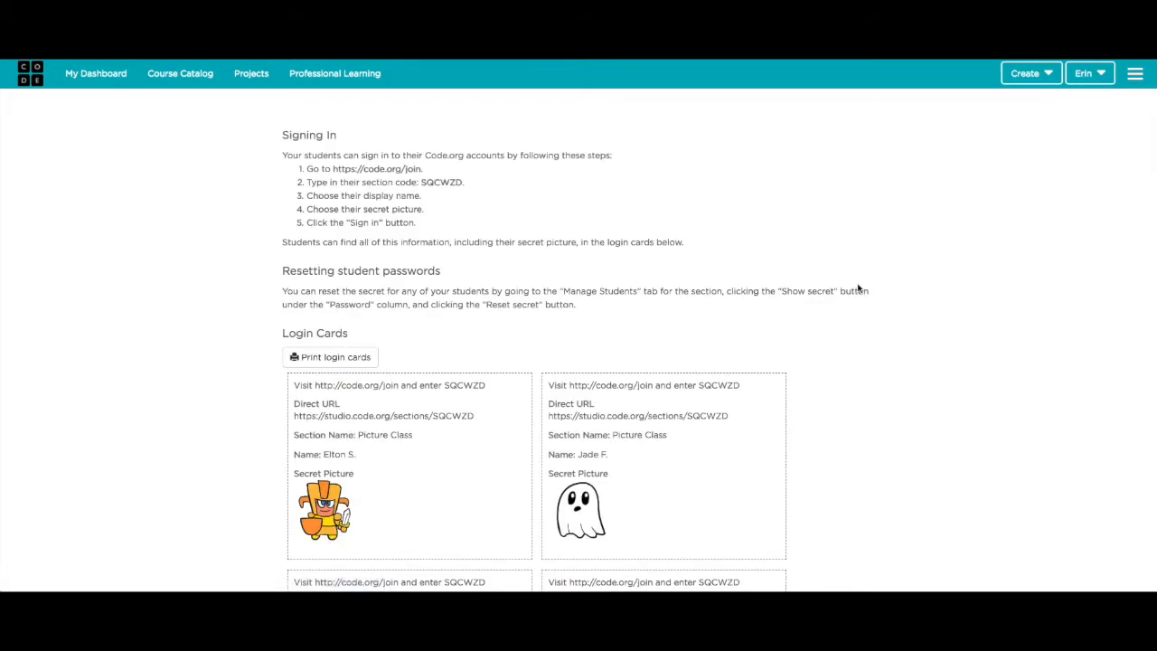
pyautogui.scroll(-2, 637, 429)
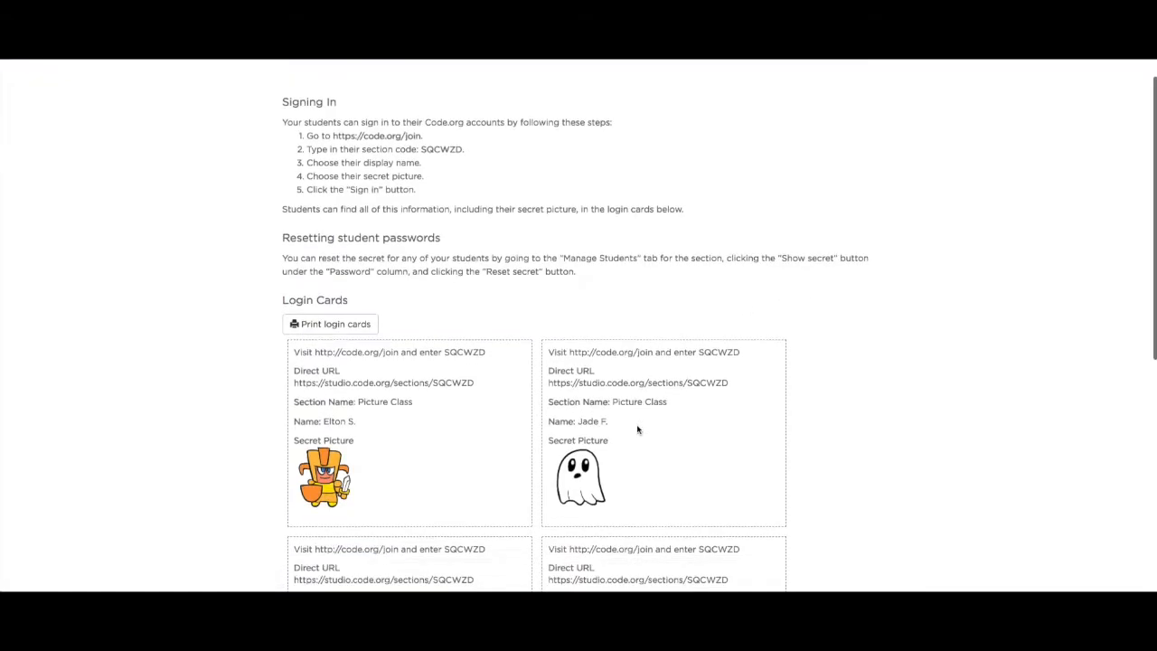
pyautogui.scroll(-2, 638, 429)
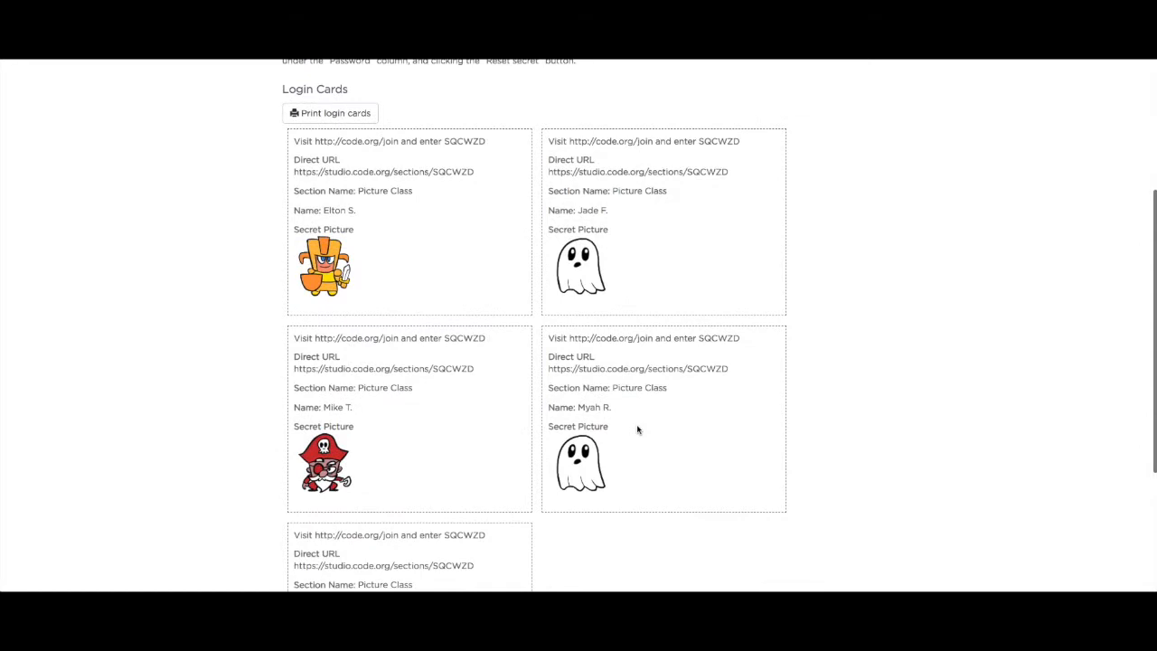
pyautogui.scroll(-3, 637, 429)
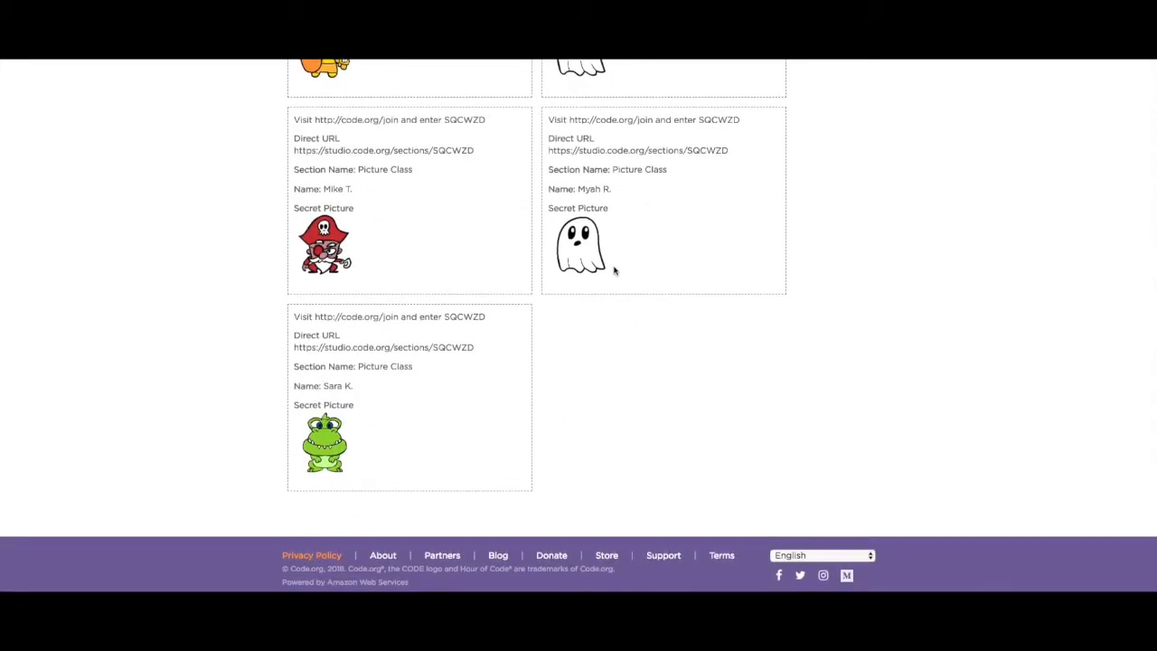
pyautogui.scroll(5, 614, 270)
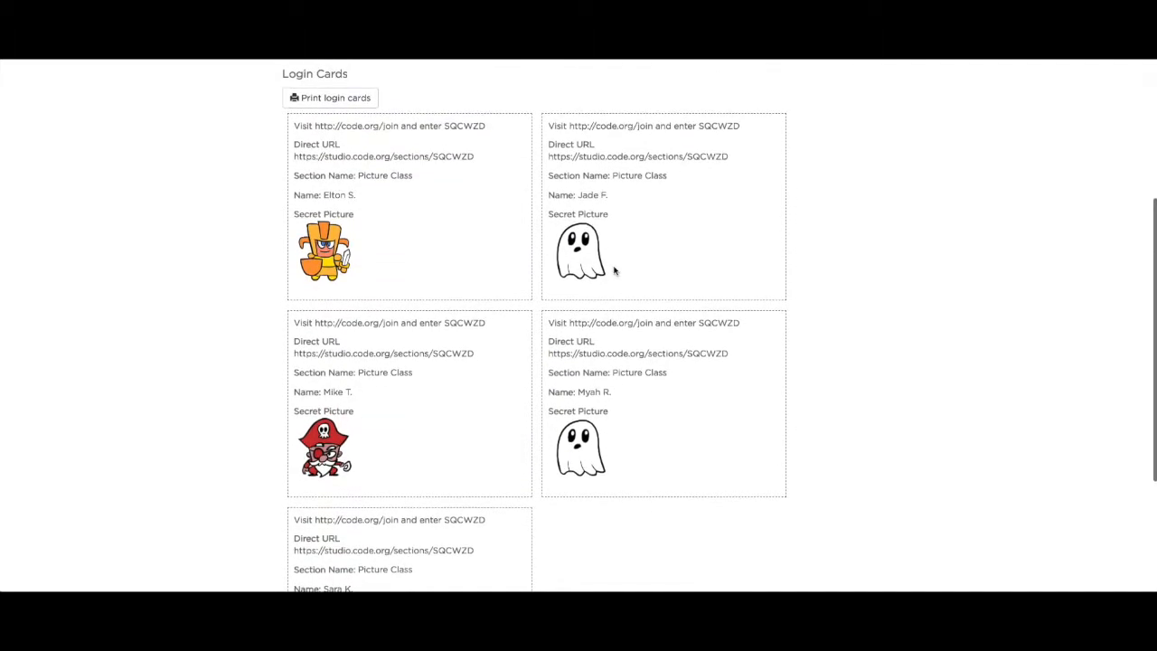
pyautogui.scroll(2, 614, 270)
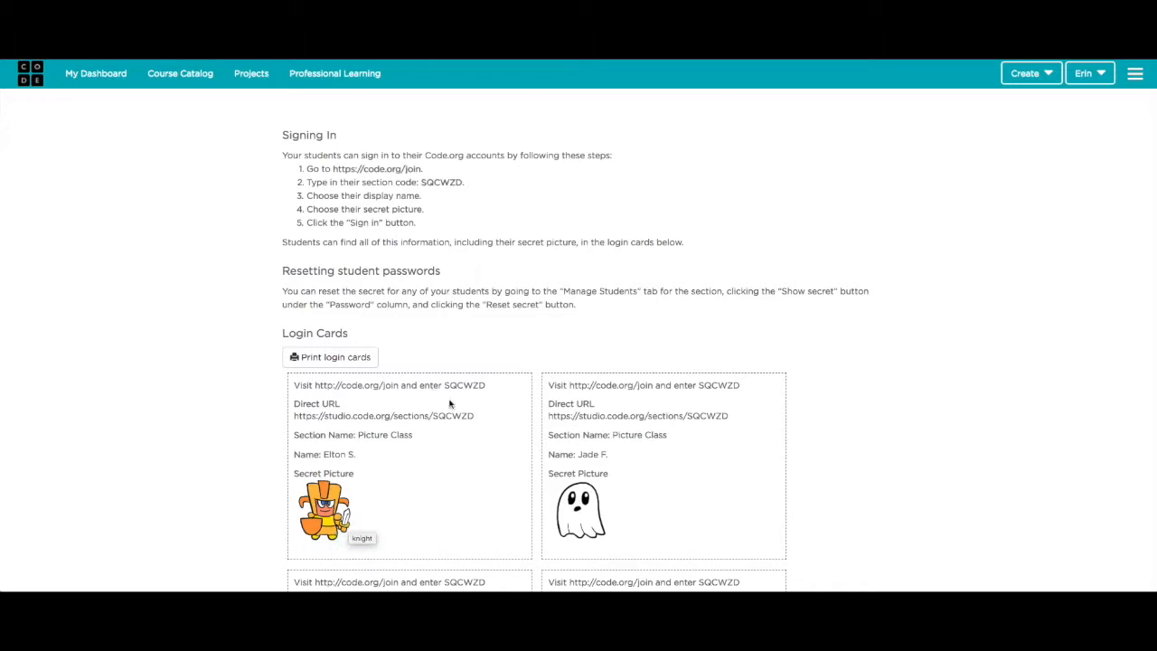
pyautogui.moveTo(477, 416); pyautogui.dragTo(295, 417)
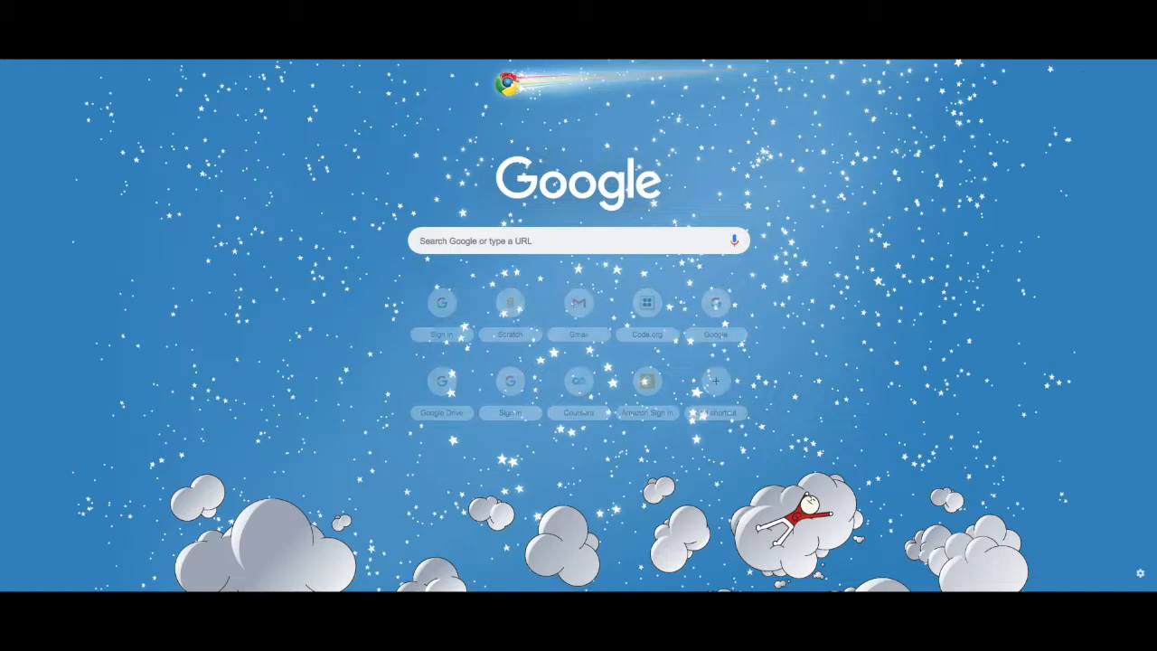
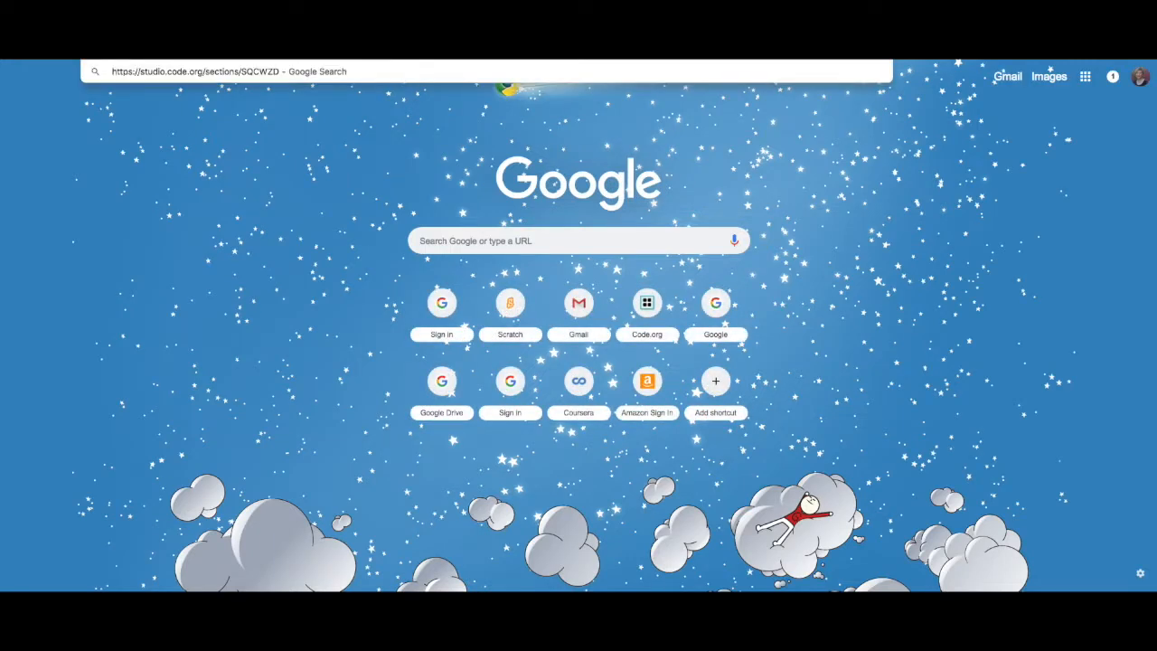
# - Paste the Picture Class direct URL into the new tab's address bar and load it
pyautogui.press('Return')
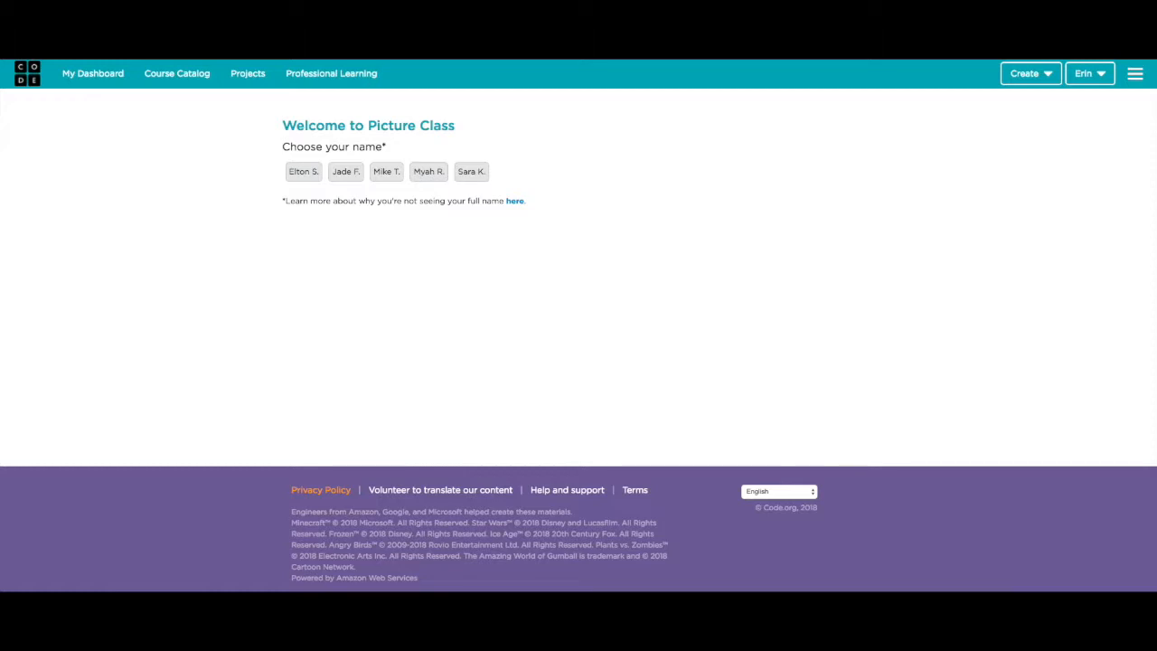
# - Sign in as the first Picture Class student using the orange knight secret picture
pyautogui.click(301, 180)
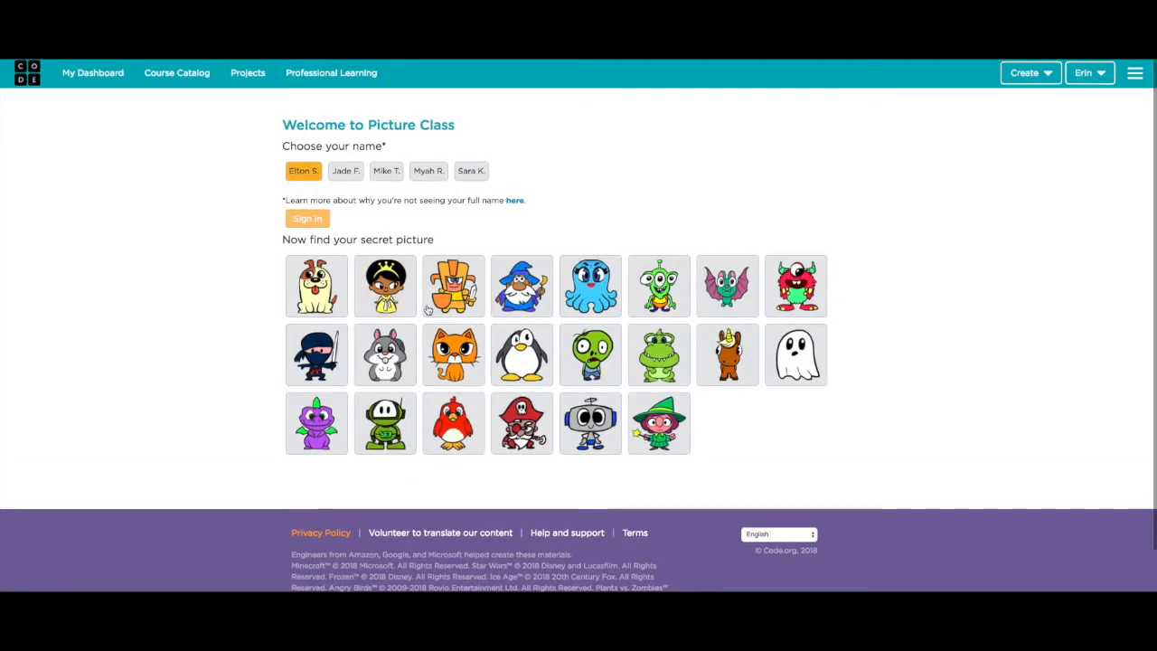
pyautogui.click(456, 282)
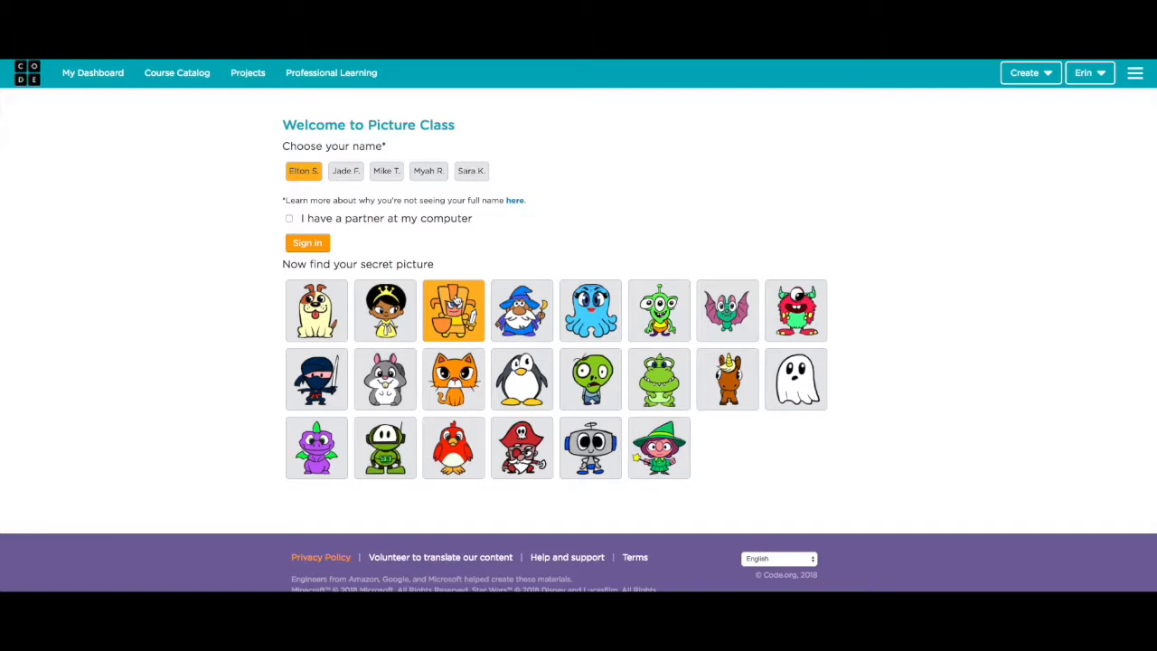
pyautogui.click(305, 244)
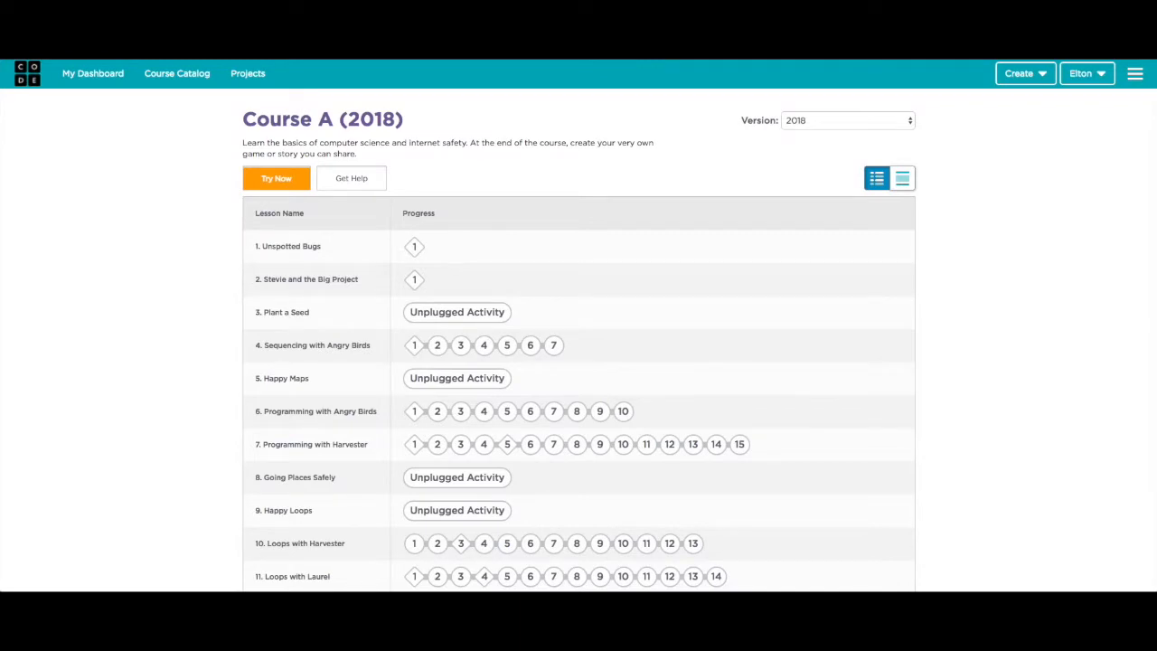
# - Sign the student out and return to the teacher dashboard via Continue with Google
pyautogui.click(1084, 74)
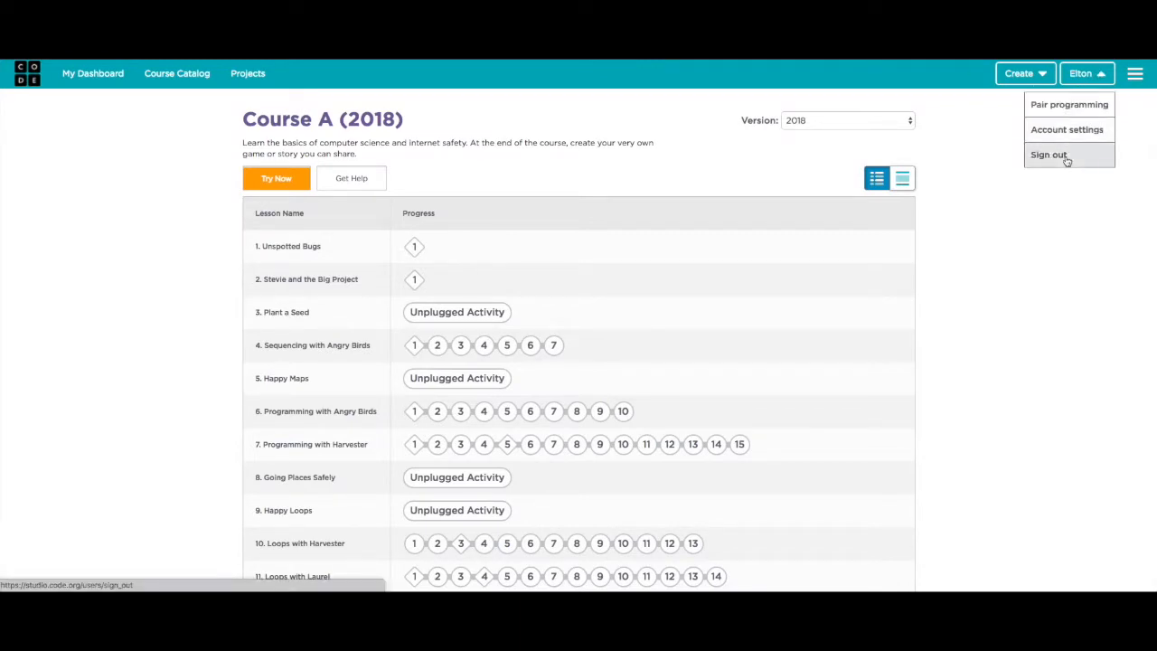
pyautogui.click(1067, 160)
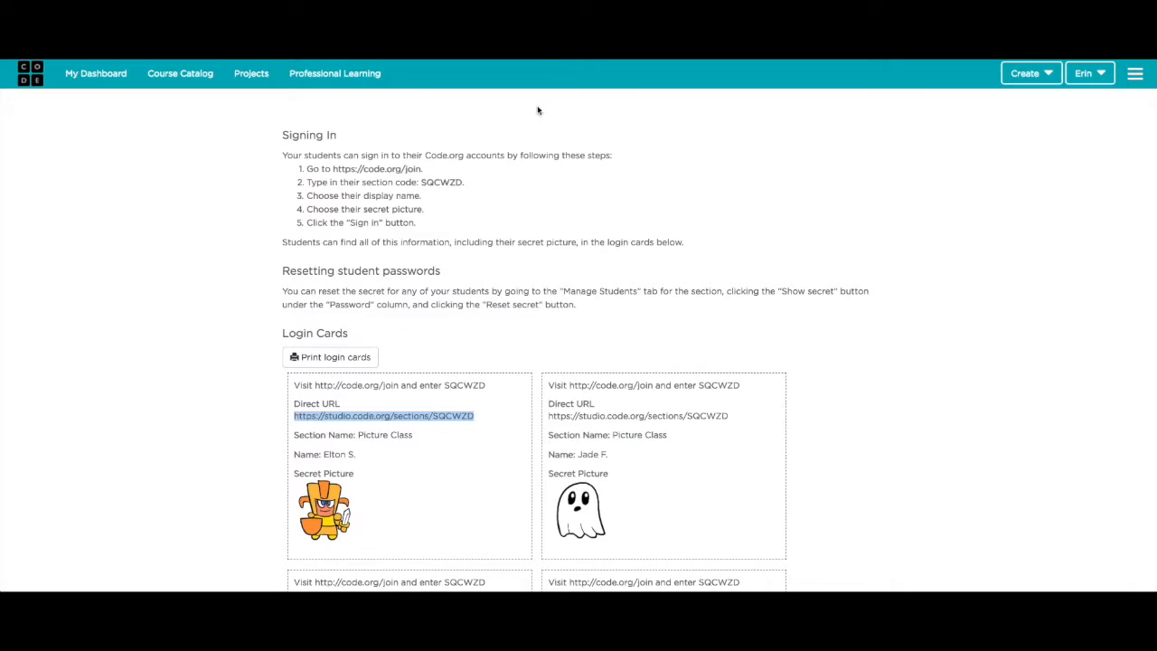
pyautogui.click(96, 74)
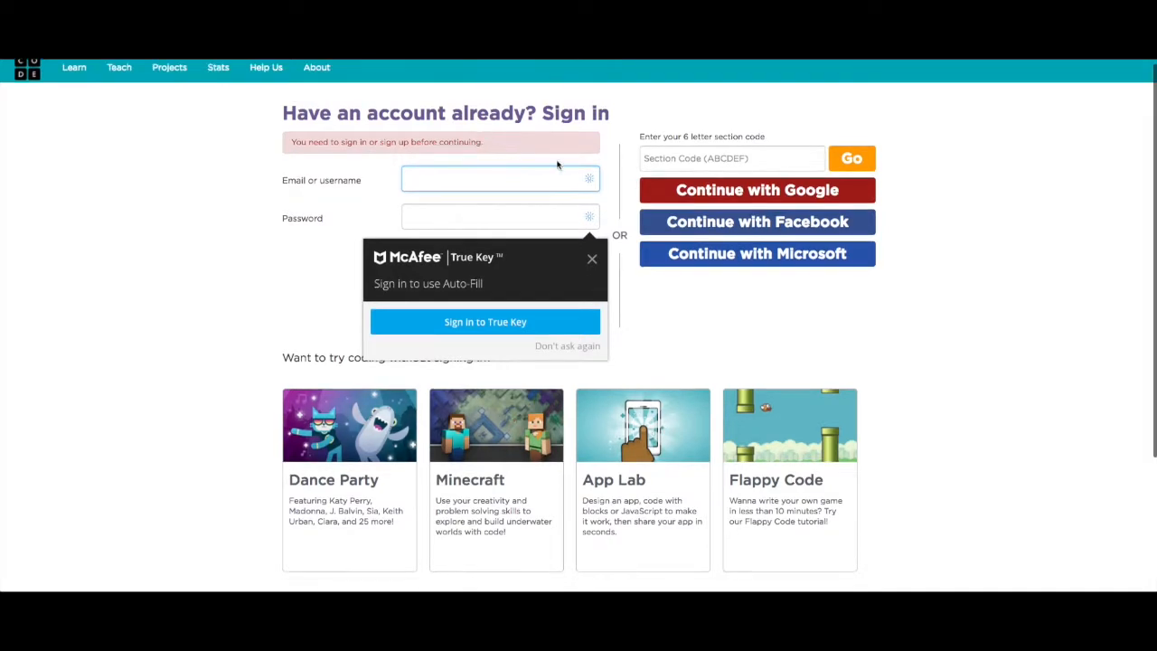
pyautogui.click(684, 194)
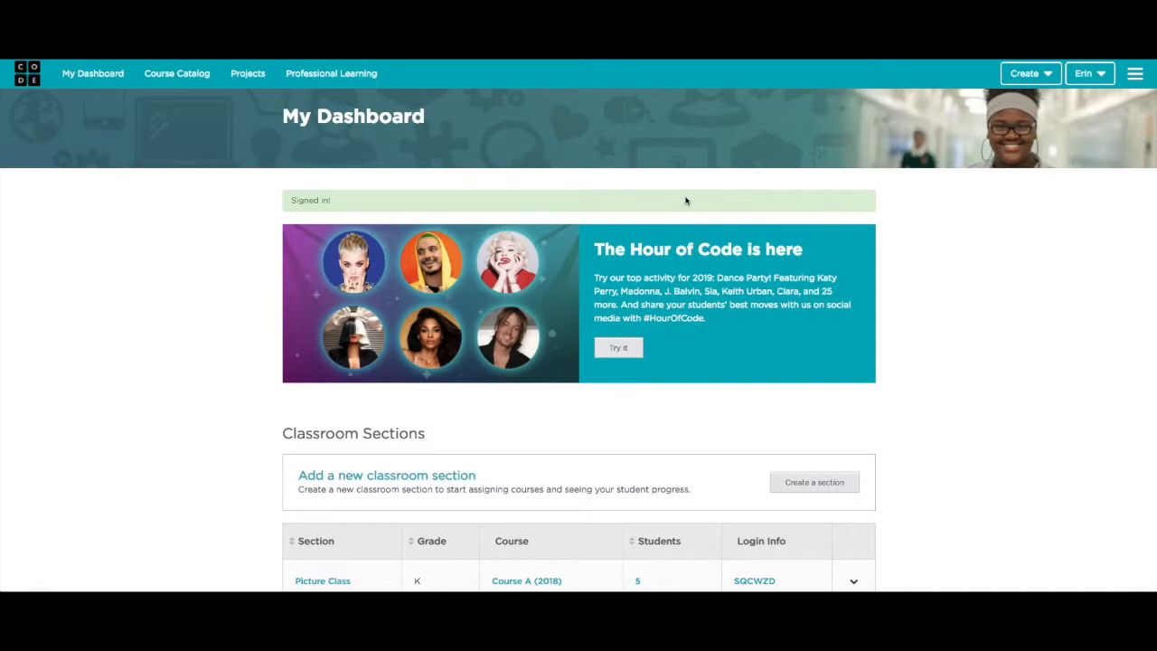
pyautogui.scroll(-2, 685, 201)
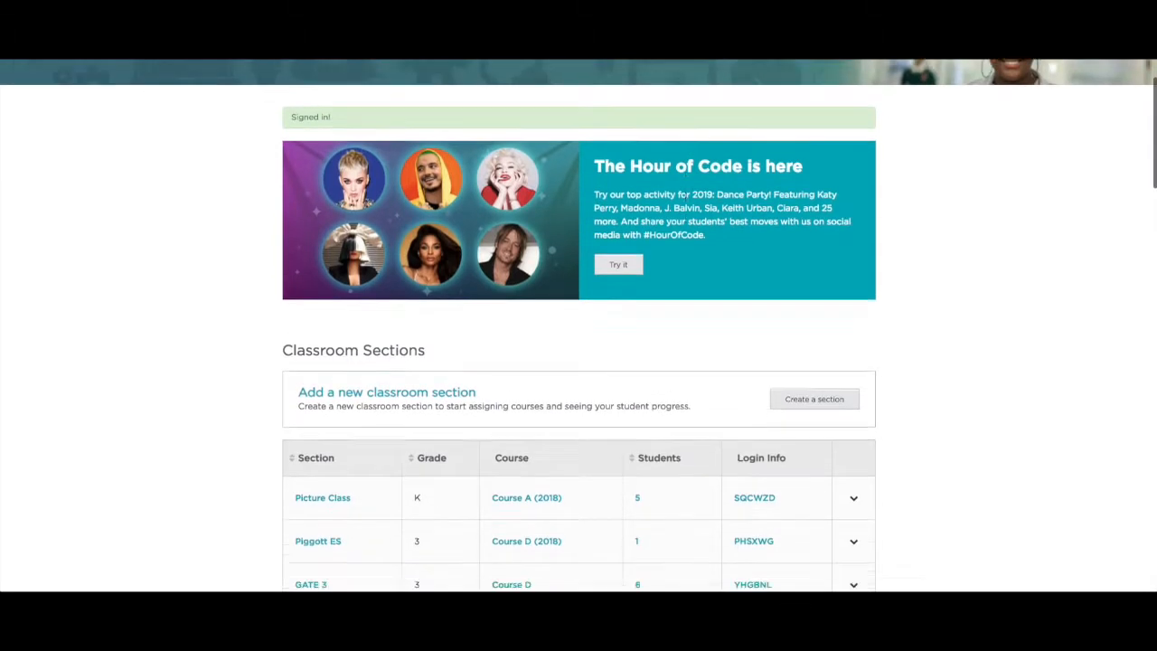
# - Create a word-login section 'Word Class' for grade 4 with Course E (2018) and save it
pyautogui.click(848, 376)
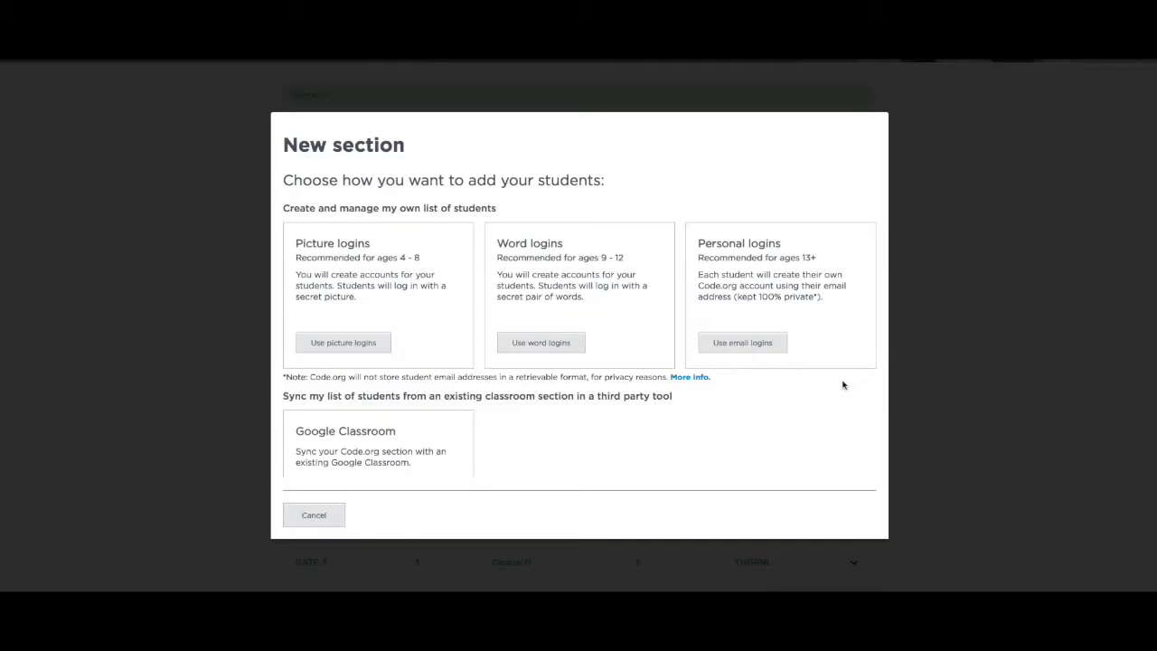
pyautogui.click(536, 348)
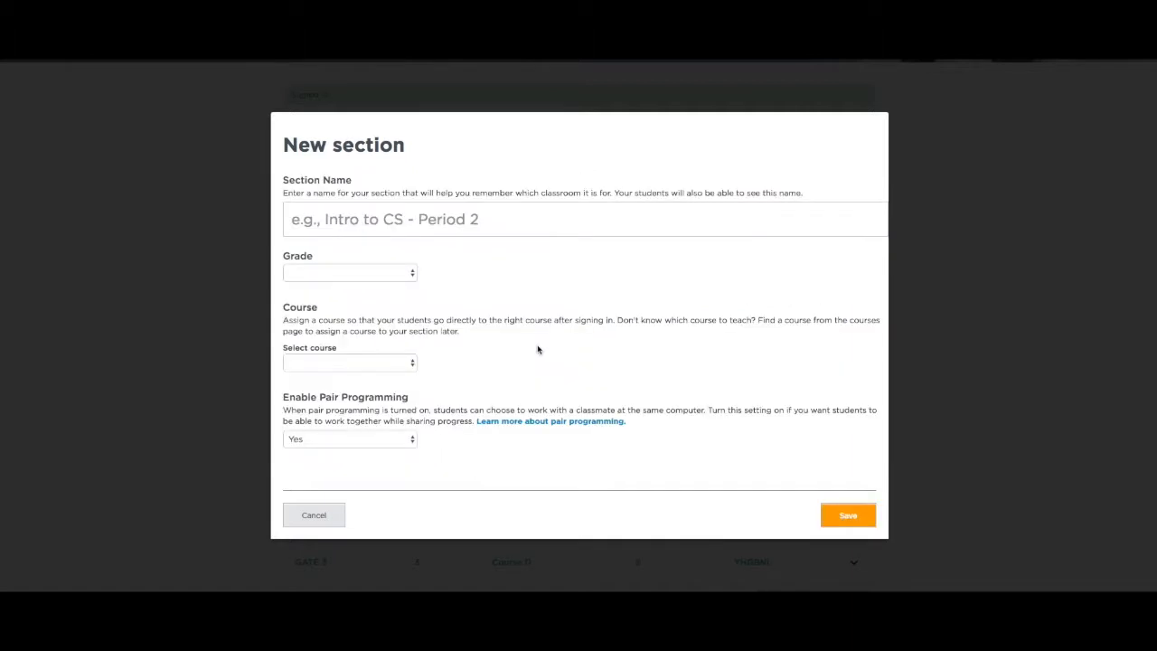
pyautogui.click(547, 226)
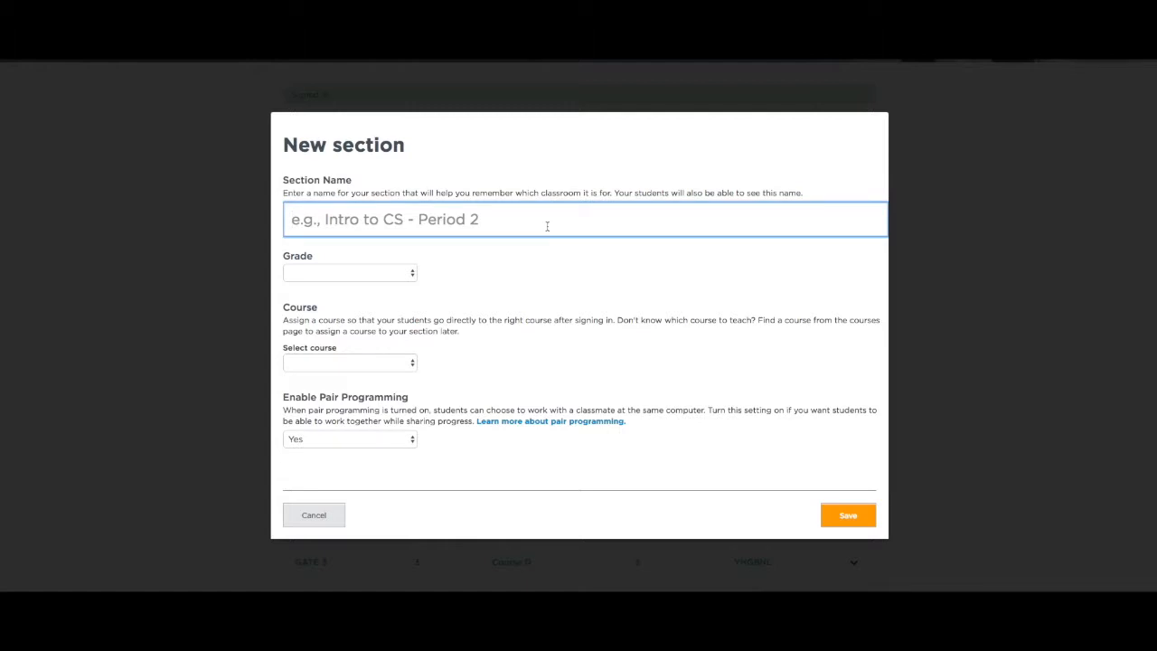
pyautogui.write('Word Class')
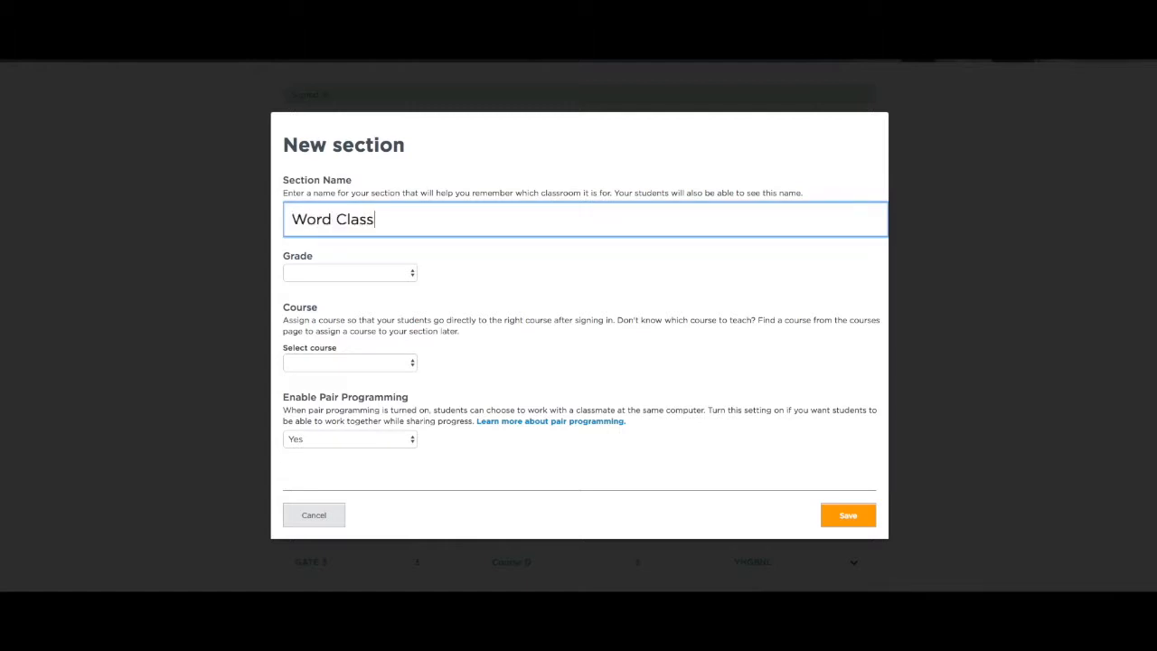
pyautogui.click(398, 275)
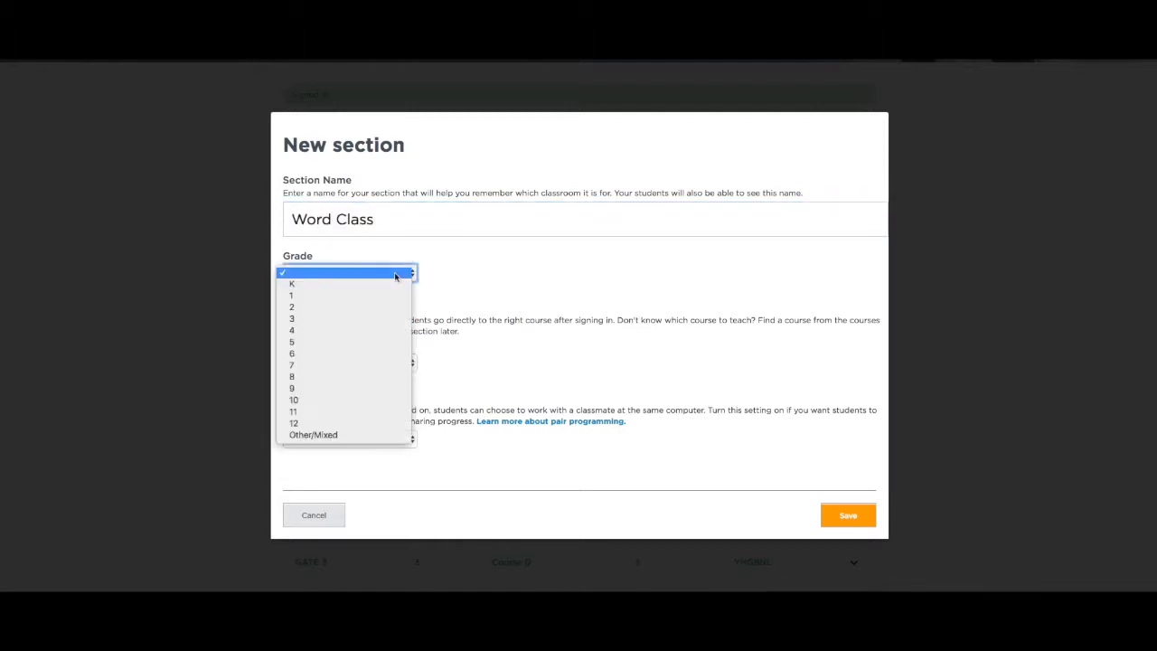
pyautogui.click(374, 331)
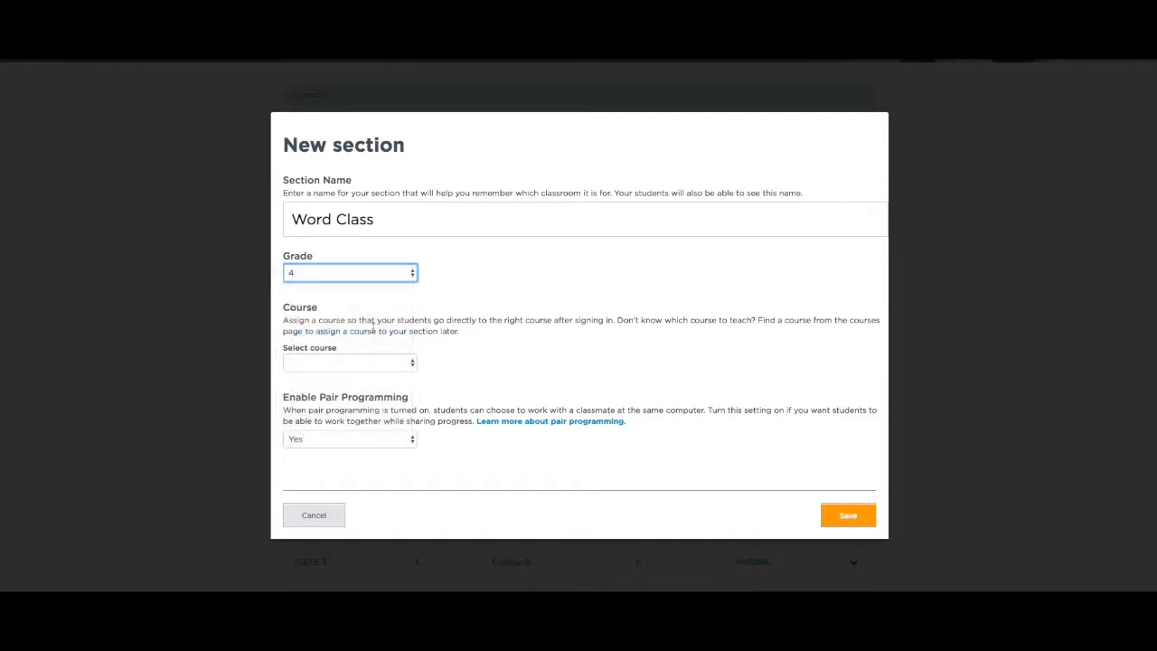
pyautogui.click(412, 364)
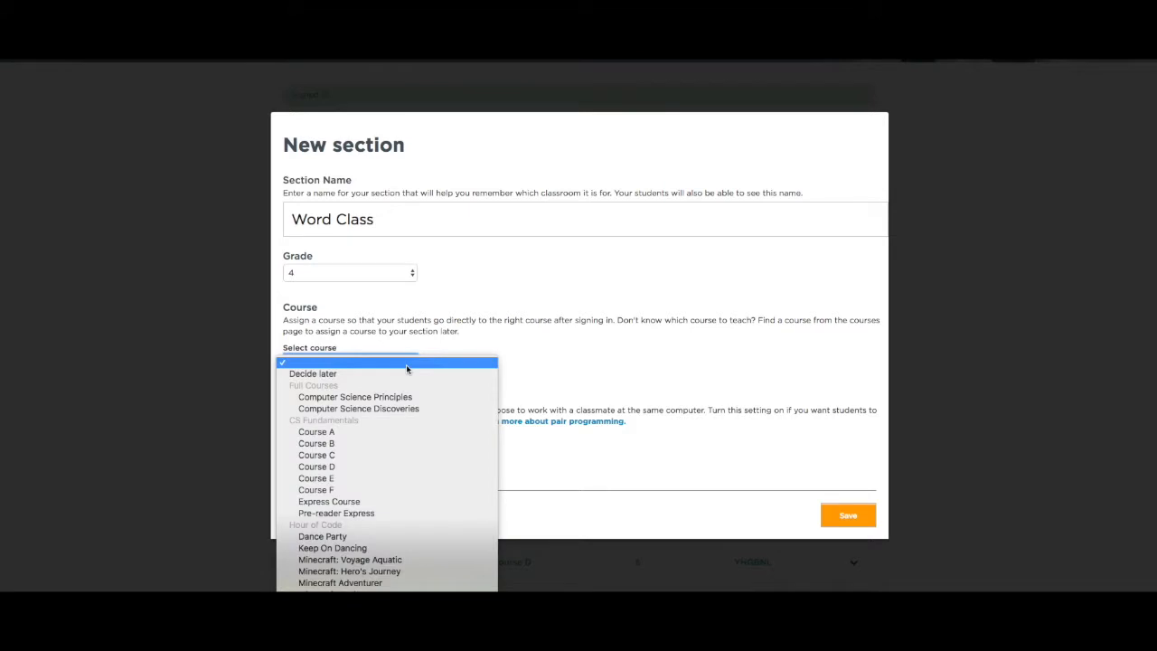
pyautogui.click(382, 479)
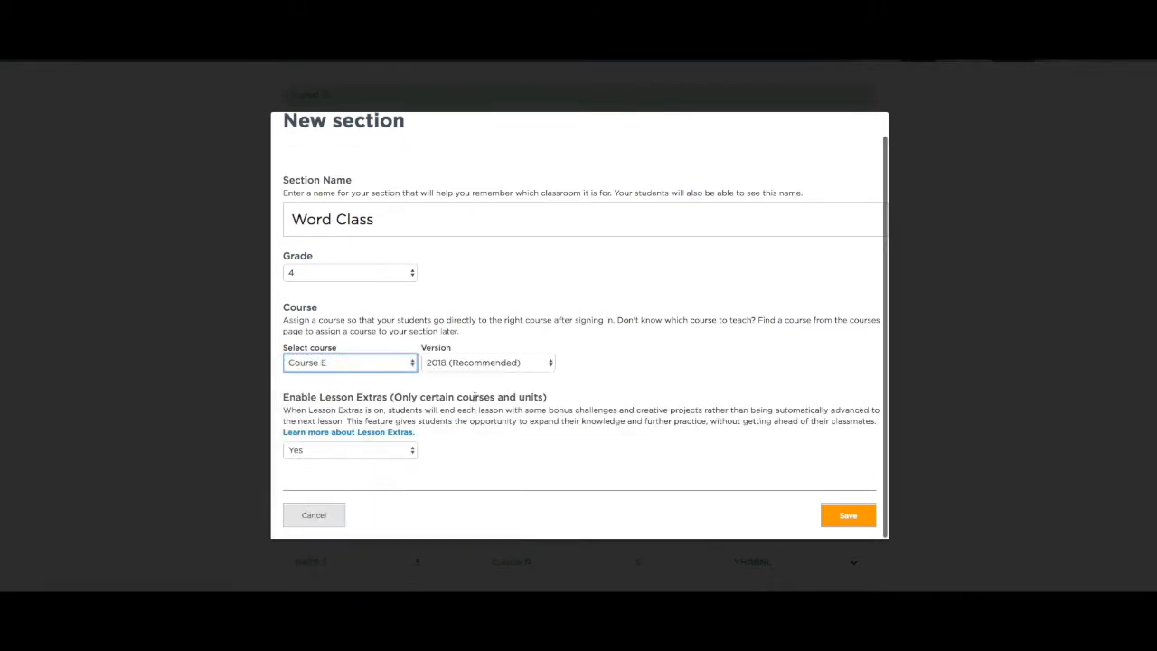
pyautogui.scroll(-1, 472, 399)
pyautogui.click(833, 512)
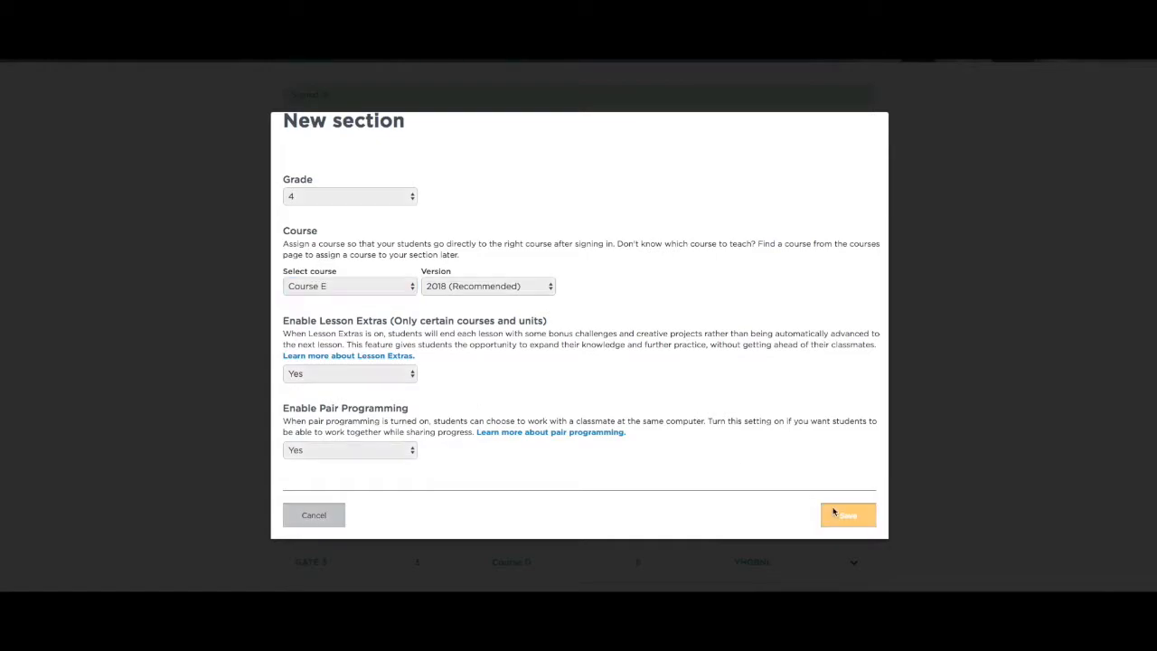
pyautogui.scroll(-3, 808, 506)
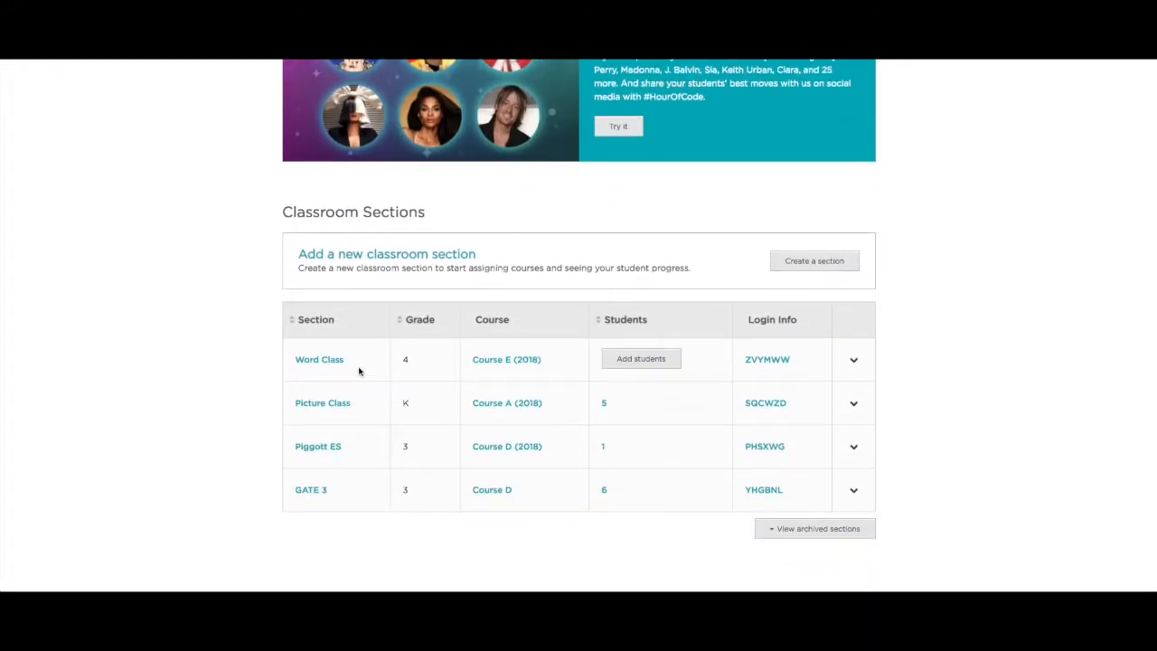
# - Paste five student names into Word Class's add-multiple-students form and add them as rows
pyautogui.click(631, 369)
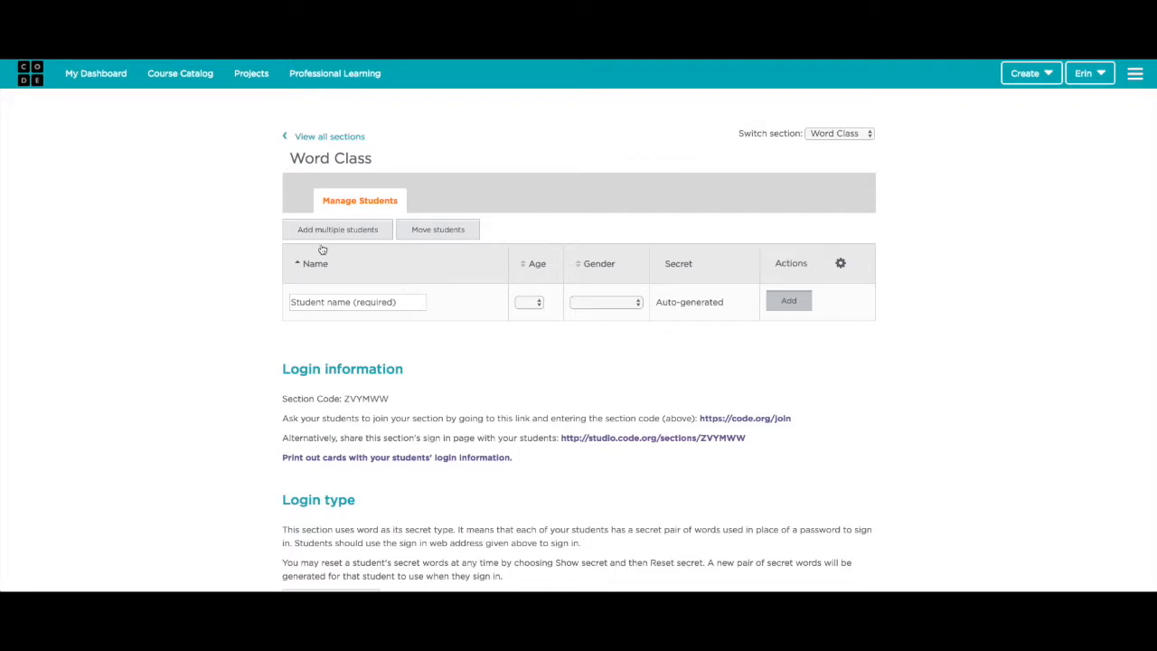
pyautogui.click(323, 237)
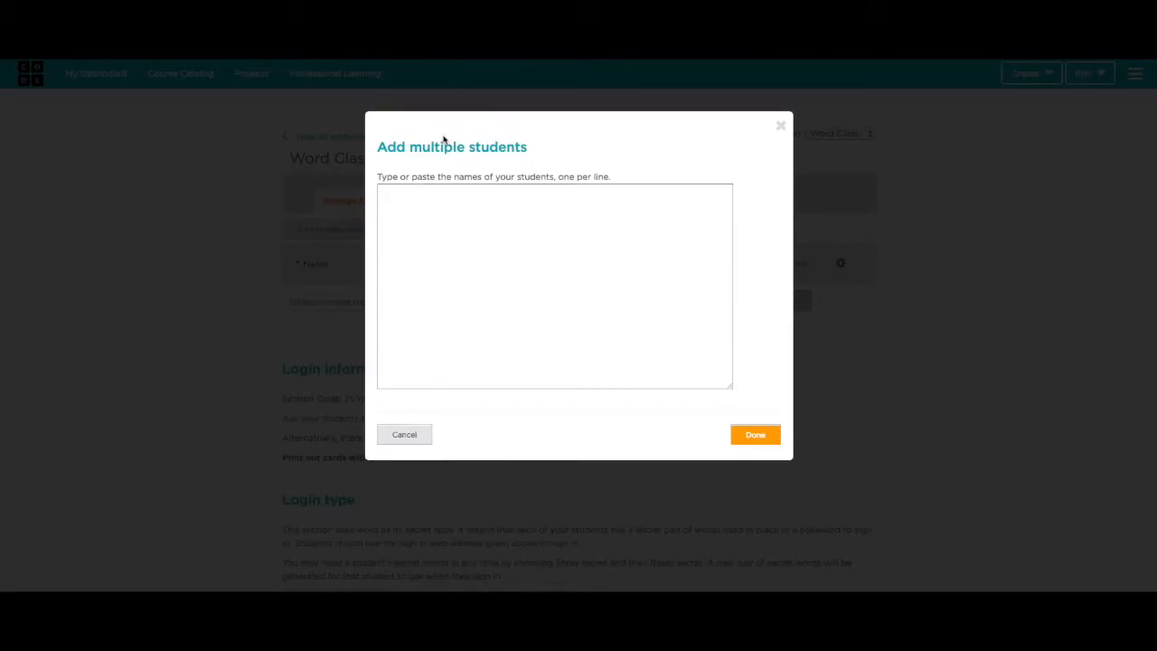
pyautogui.click(439, 204)
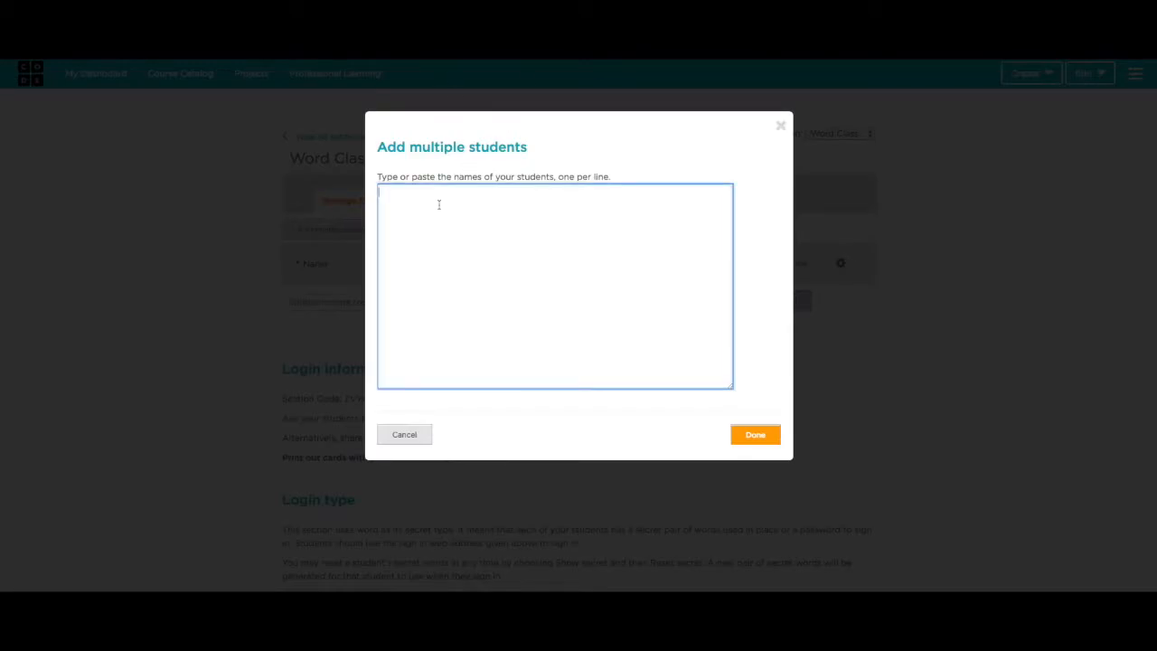
pyautogui.write('Jade F. Elton S. Myah R. Mike T. Sara K.')
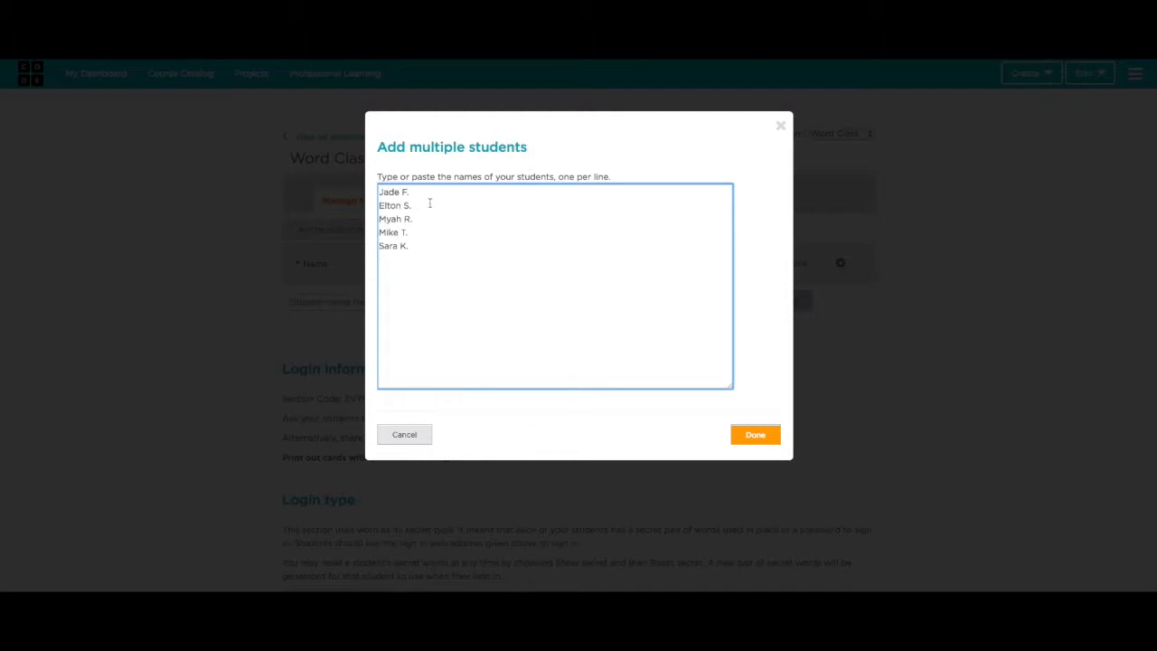
pyautogui.click(751, 442)
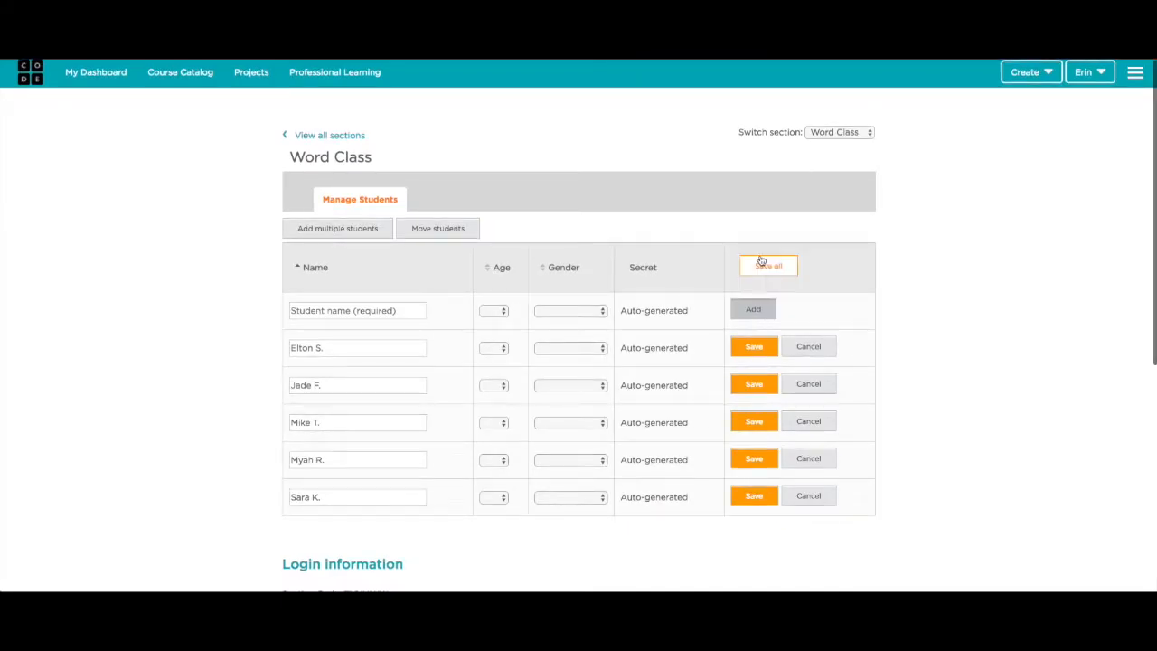
# - Set each of the five new students' age to 9 and save them all
pyautogui.click(500, 351)
pyautogui.click(499, 418)
pyautogui.click(495, 386)
pyautogui.click(497, 455)
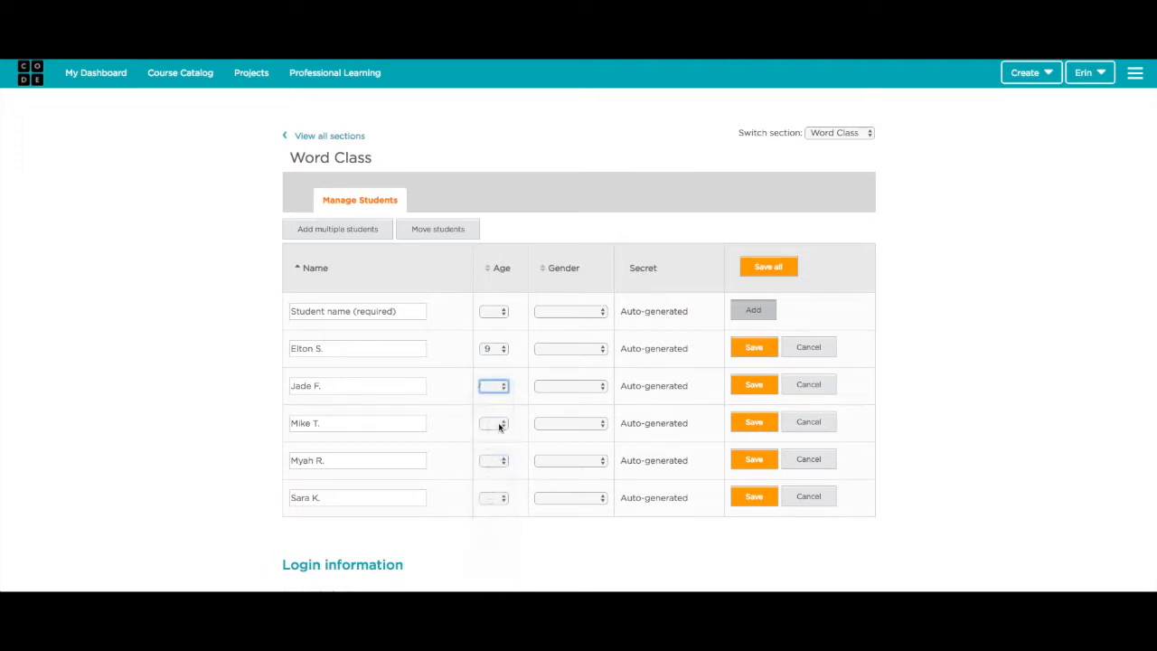
pyautogui.click(499, 423)
pyautogui.click(499, 481)
pyautogui.click(502, 461)
pyautogui.click(499, 529)
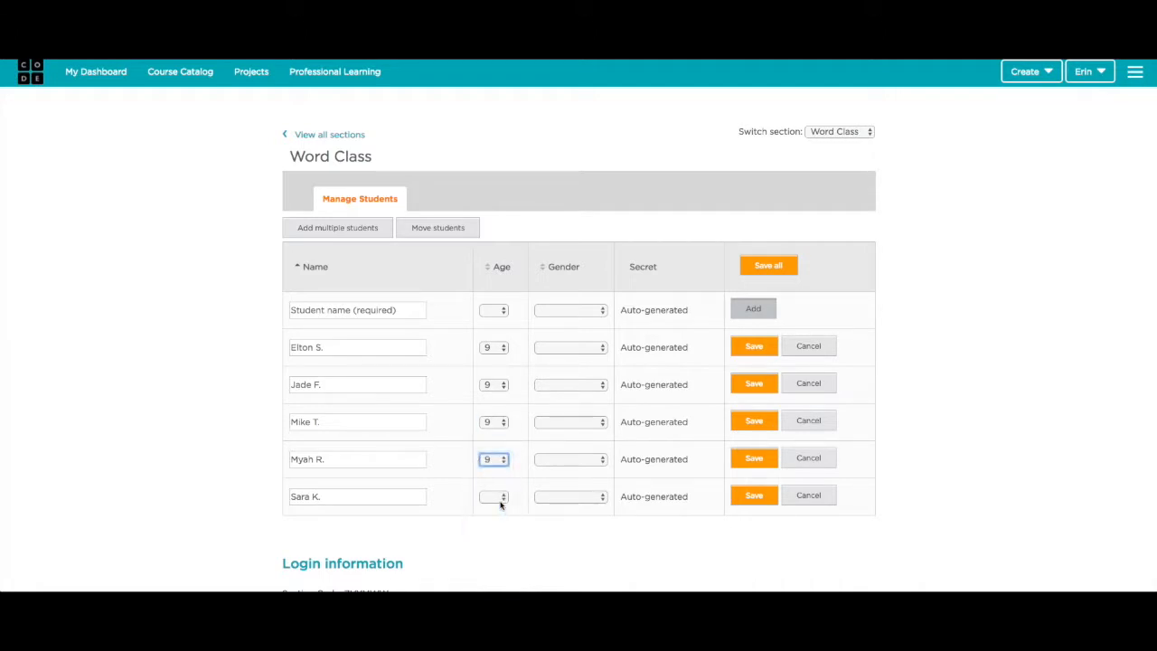
pyautogui.click(501, 503)
pyautogui.click(498, 562)
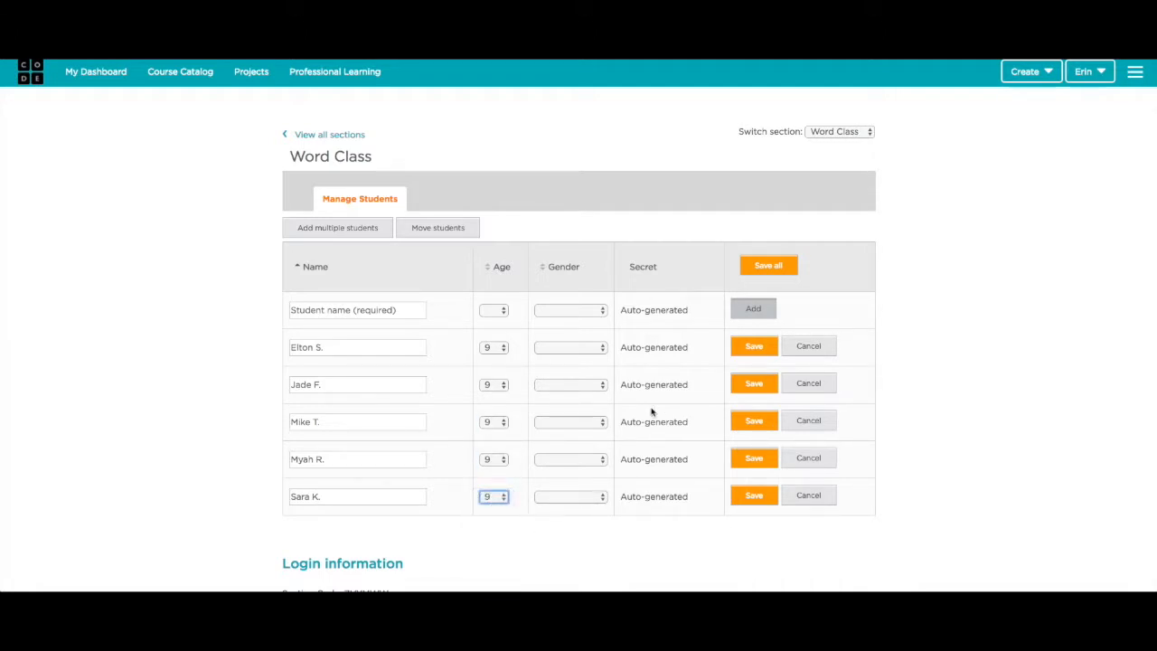
pyautogui.click(757, 269)
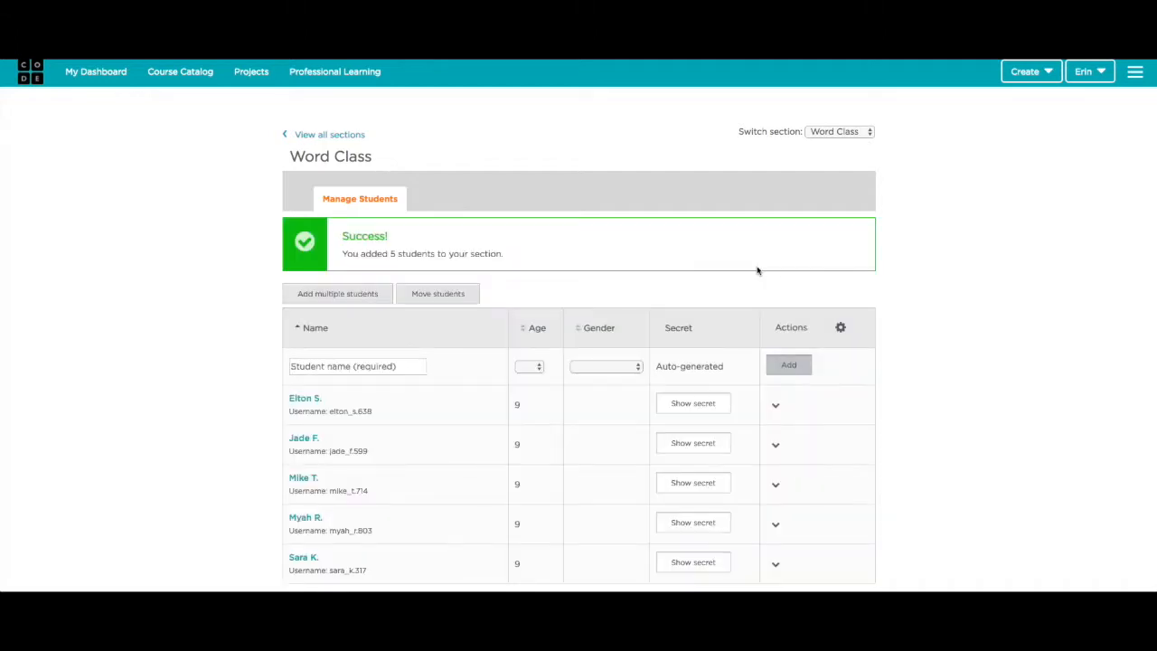
pyautogui.scroll(-3, 758, 271)
# - Reveal the secret words for the first two Word Class students
pyautogui.click(707, 247)
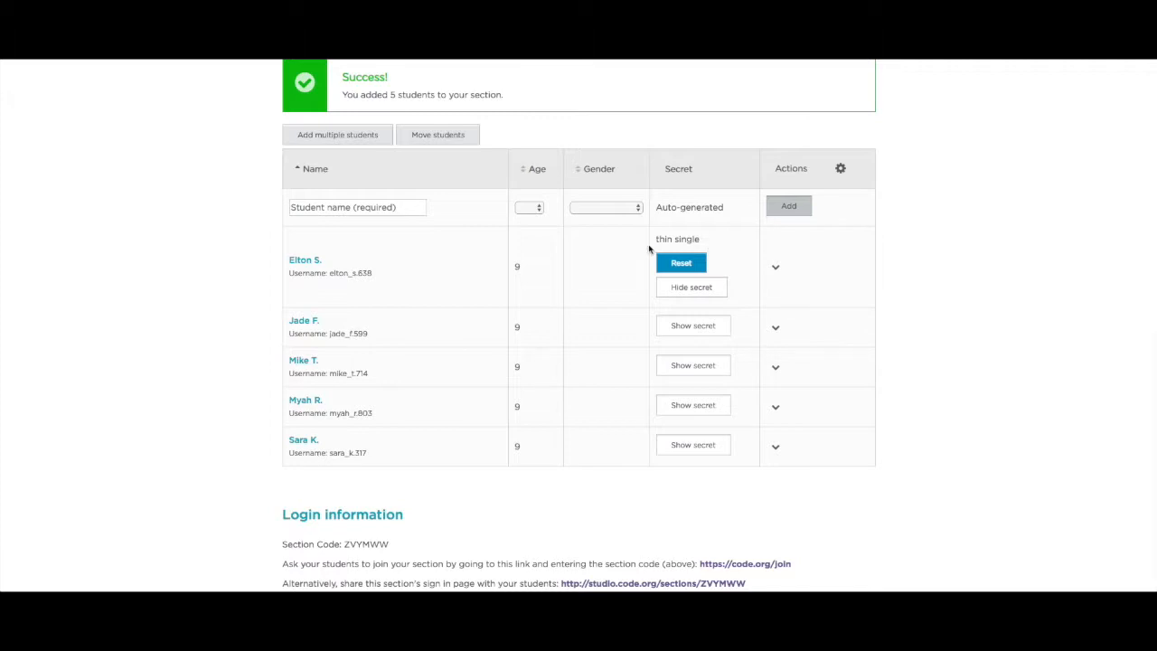
pyautogui.click(694, 327)
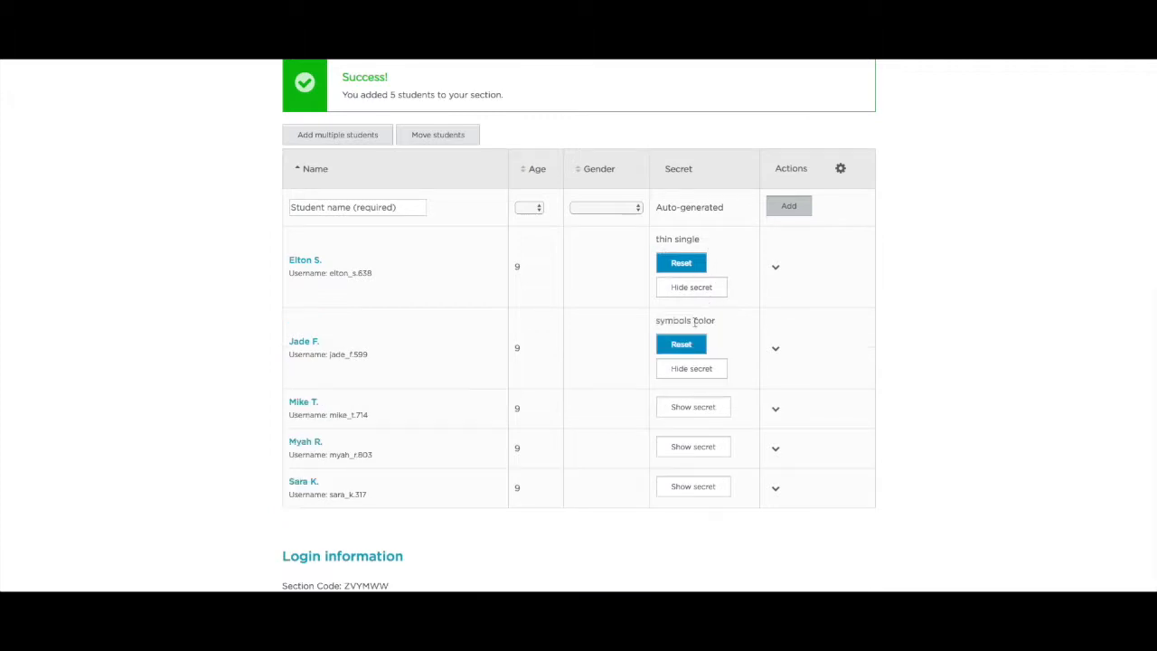
pyautogui.click(775, 268)
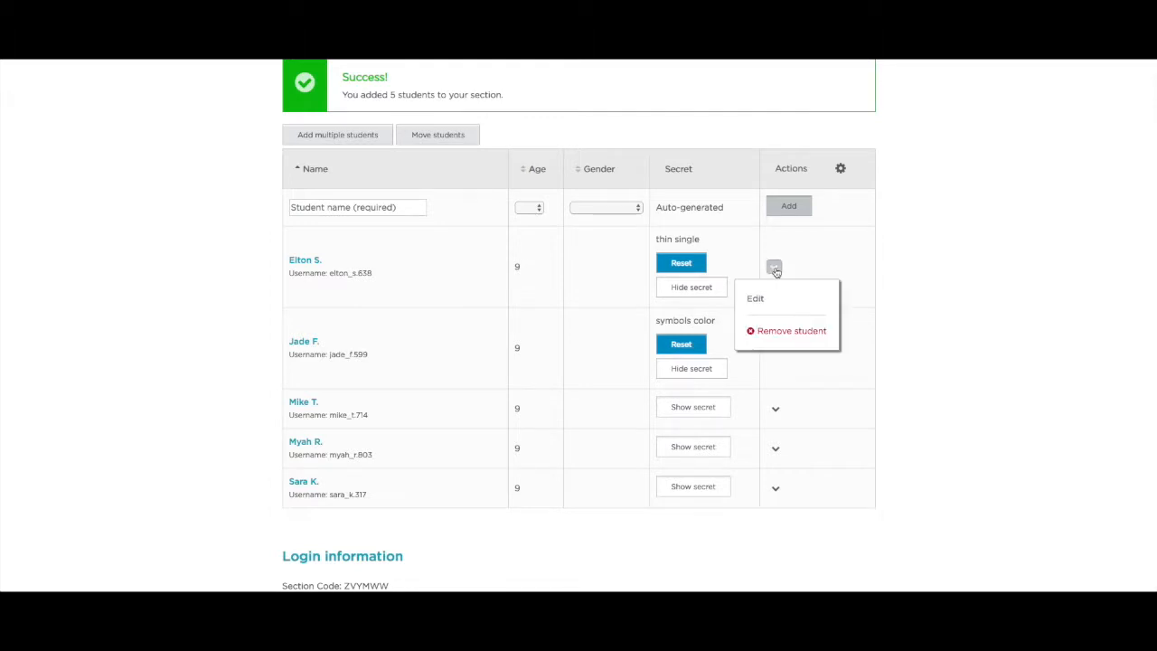
pyautogui.click(832, 251)
pyautogui.scroll(3, 574, 203)
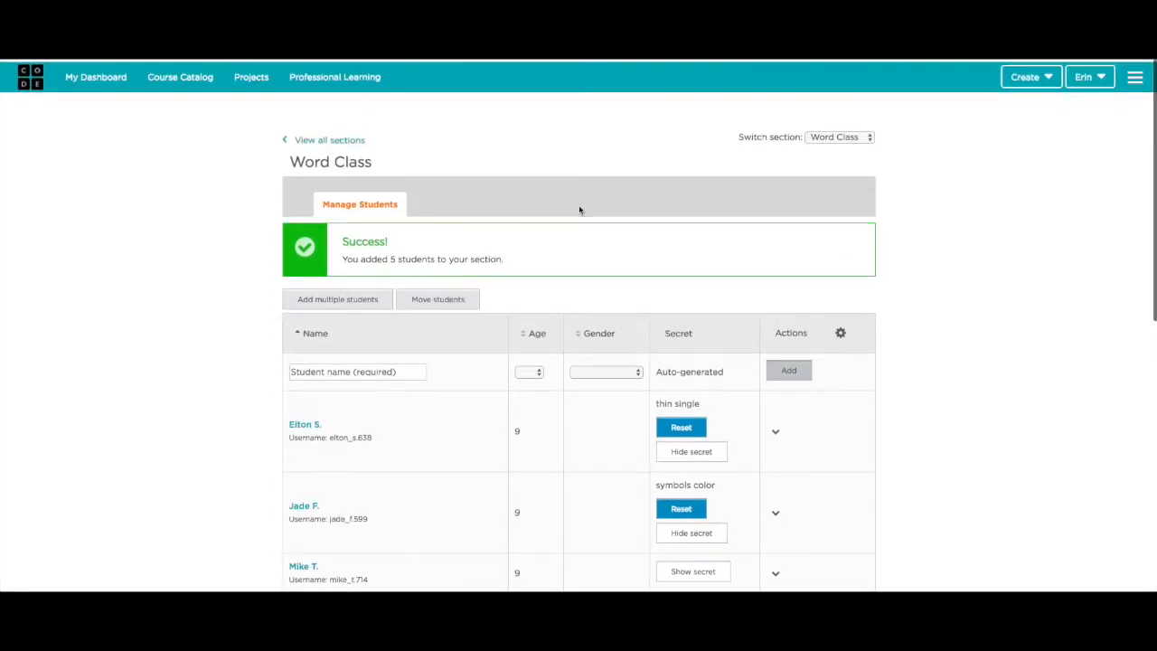
# - Open Word Class's printable login cards and select the first card's direct sign-in URL
pyautogui.click(314, 140)
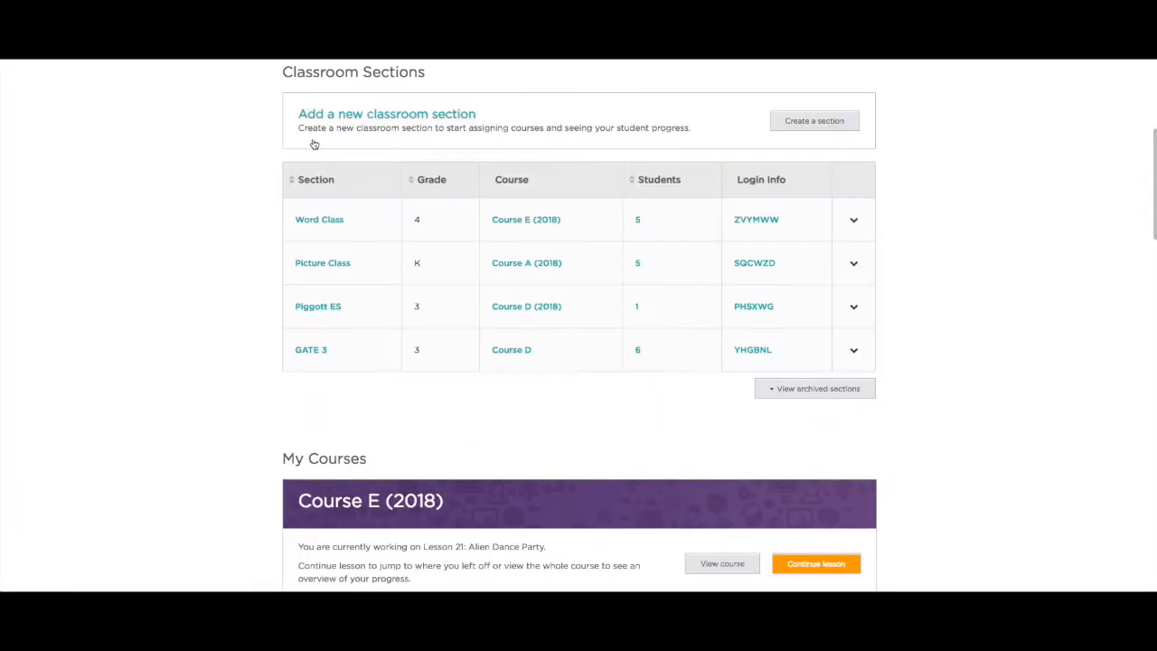
pyautogui.click(854, 221)
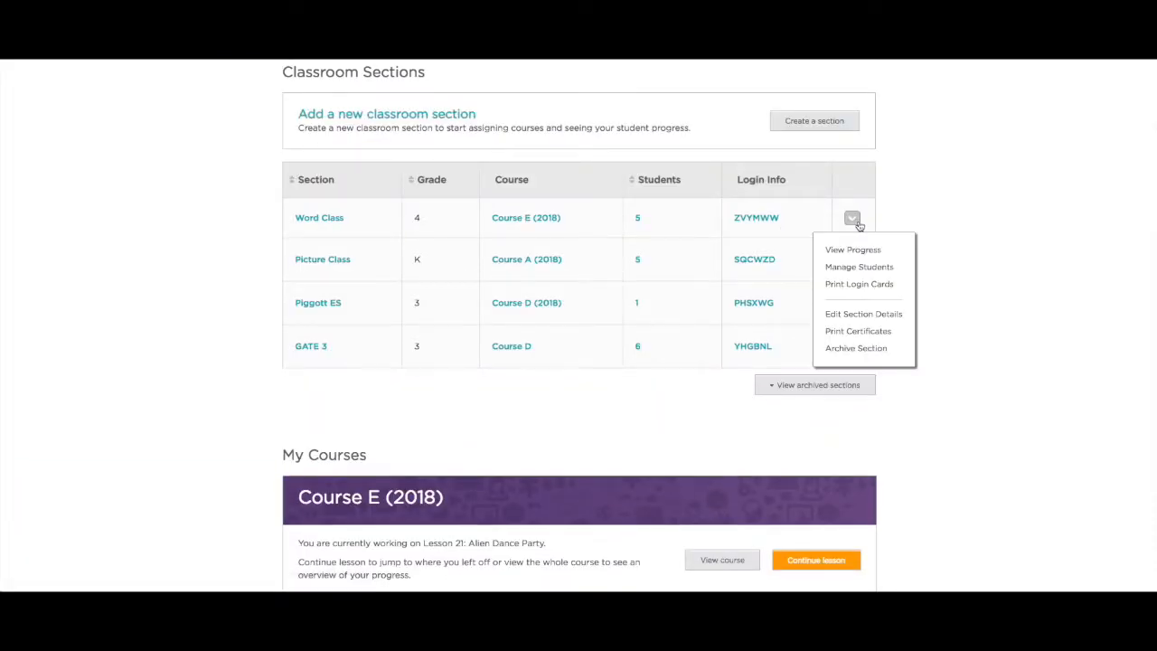
pyautogui.click(866, 287)
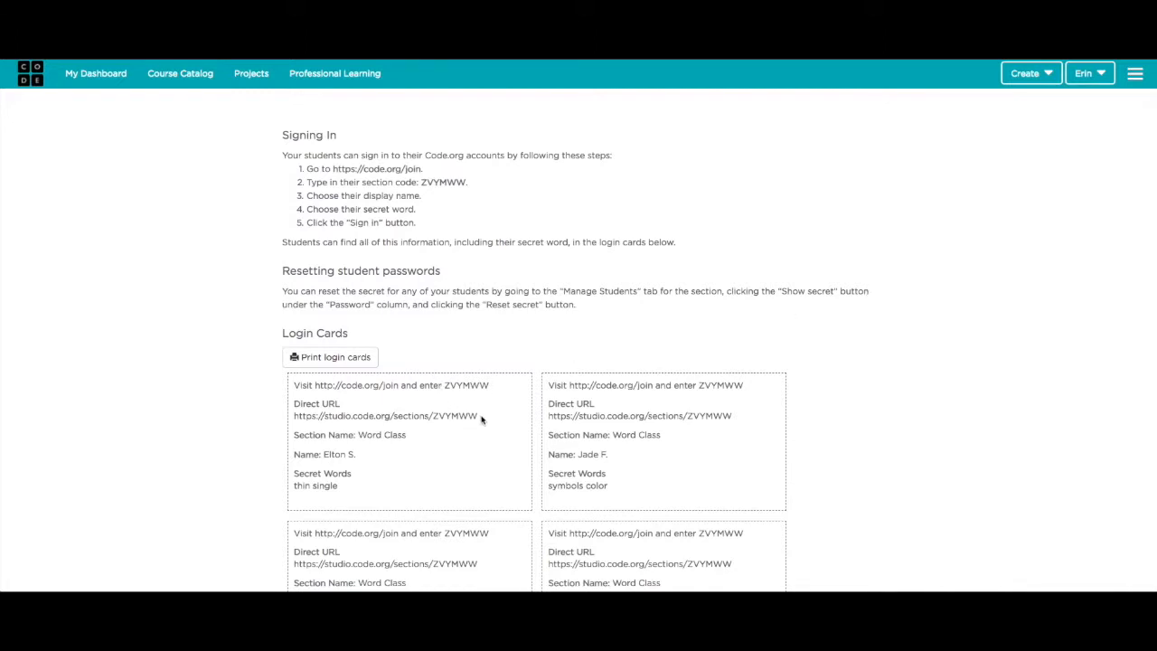
pyautogui.moveTo(481, 418); pyautogui.dragTo(290, 421)
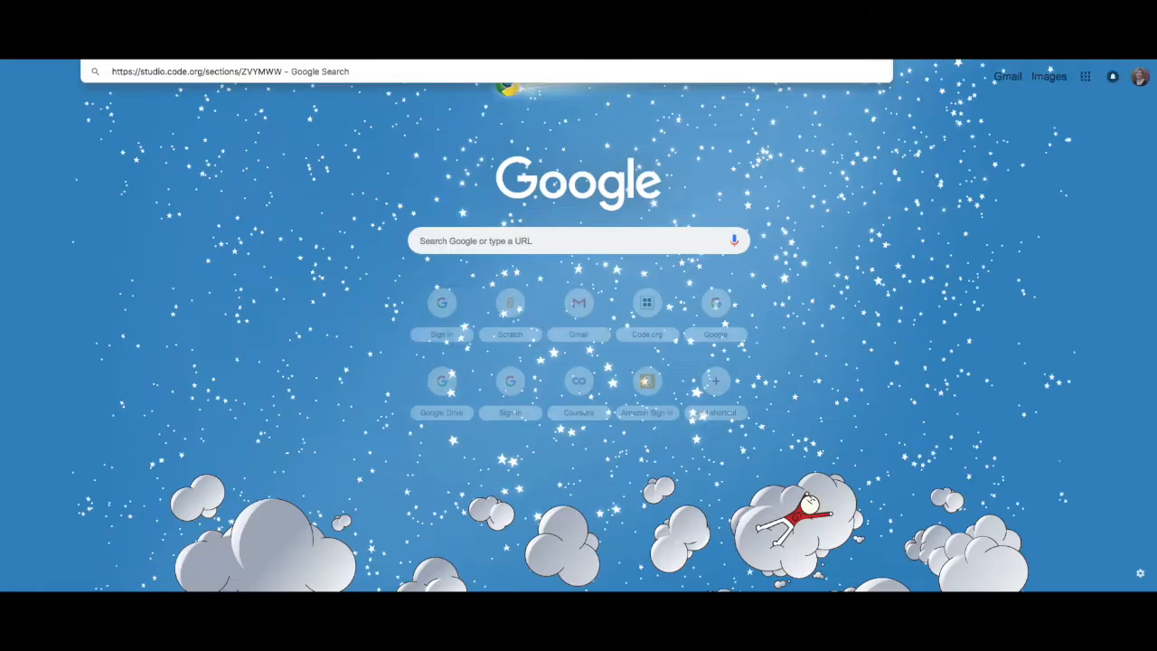
# - Load the Word Class sign-in link and log in as the first student with their secret words
pyautogui.press('Return')
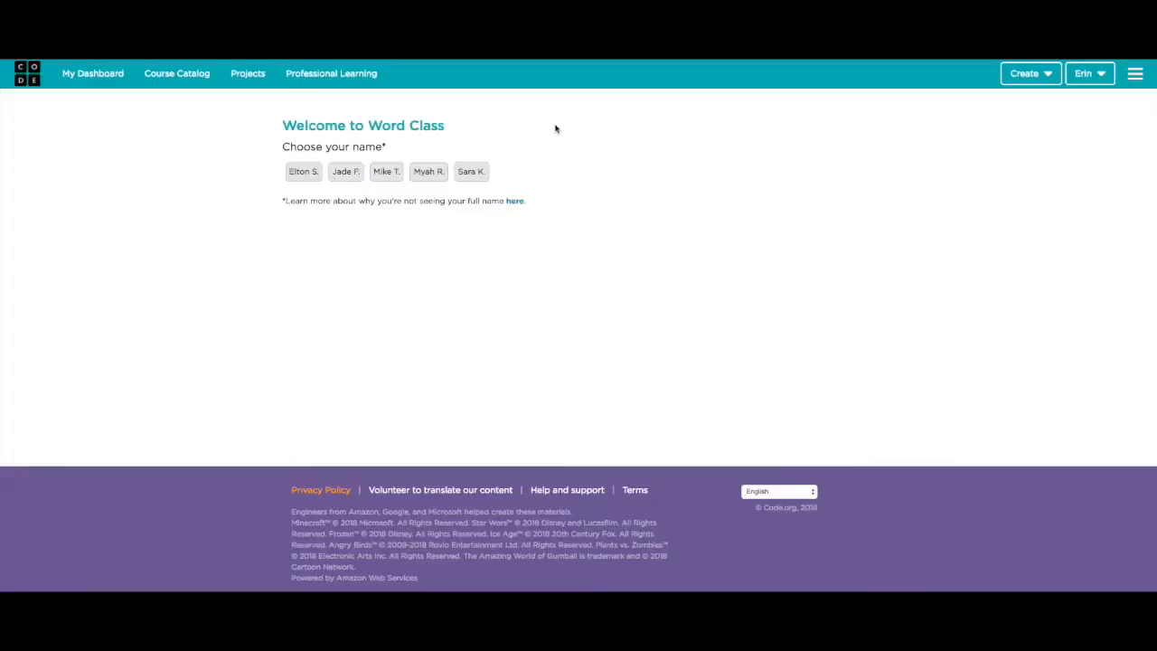
pyautogui.click(304, 173)
pyautogui.click(320, 261)
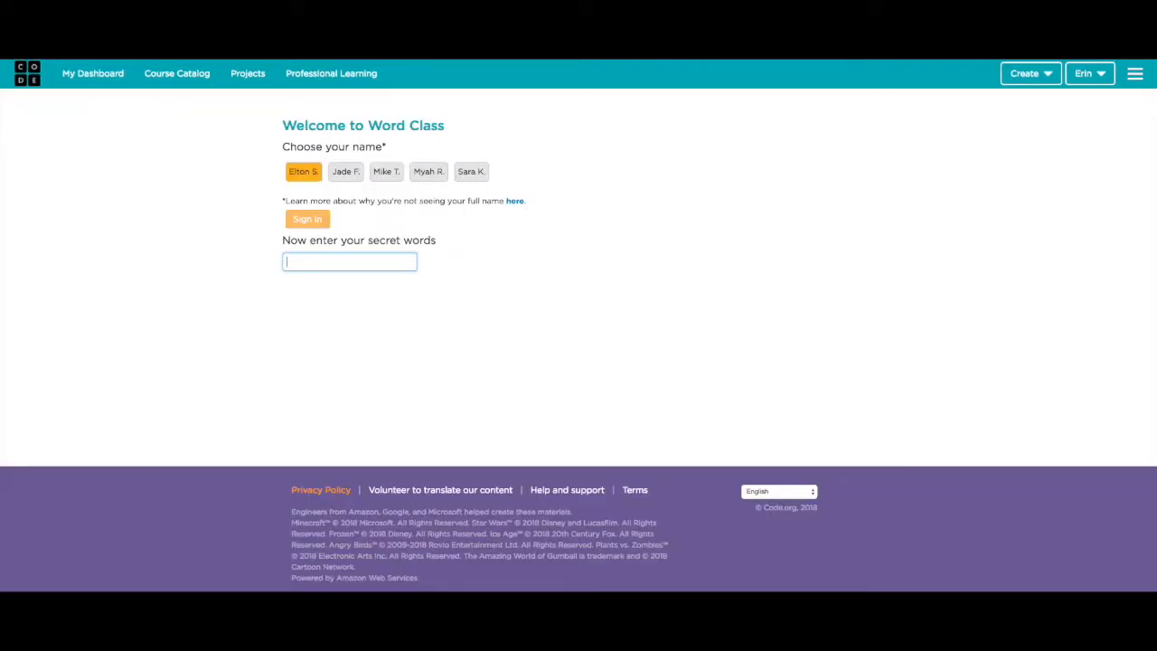
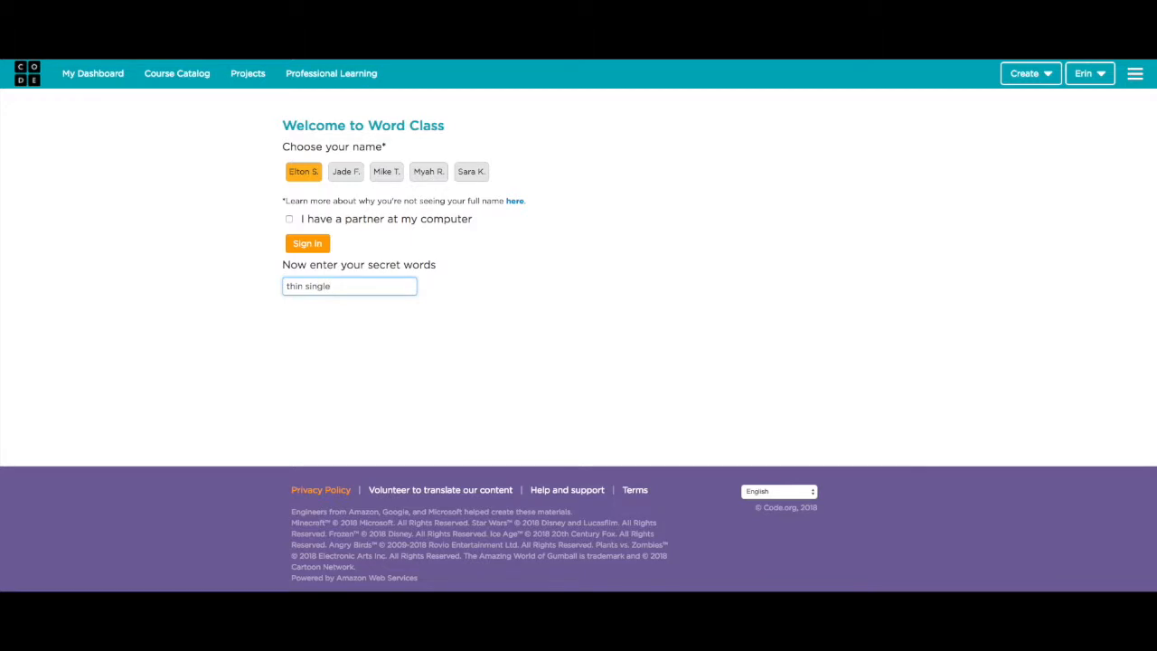
pyautogui.click(306, 244)
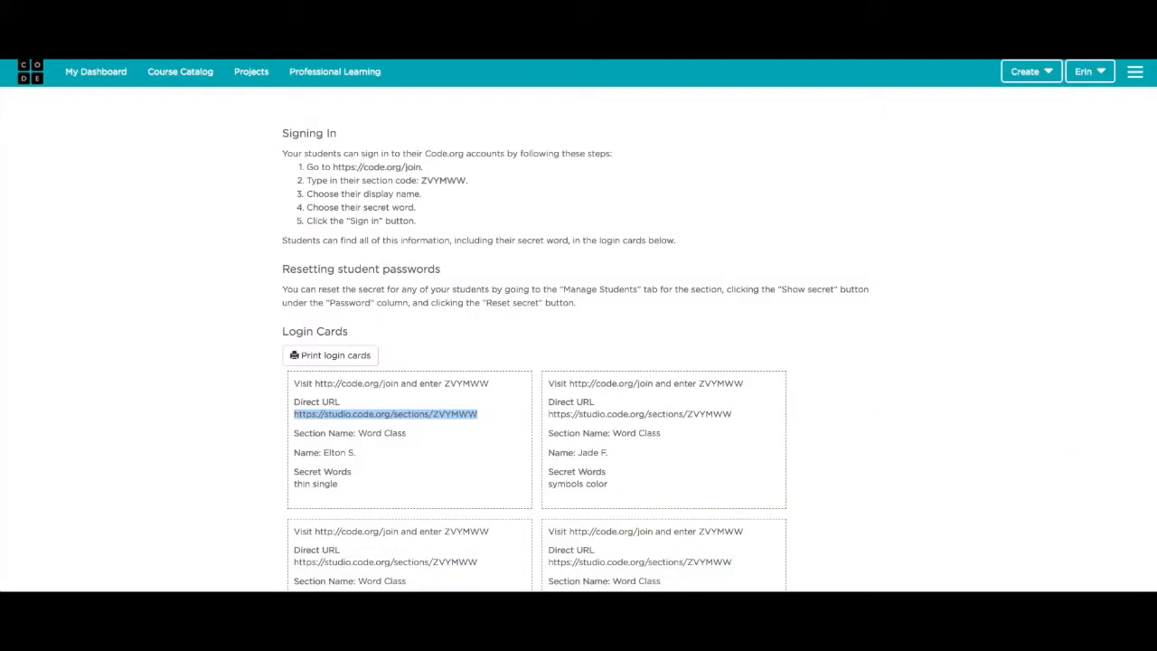
# - Start a new classroom section from the teacher dashboard using email logins
pyautogui.click(85, 80)
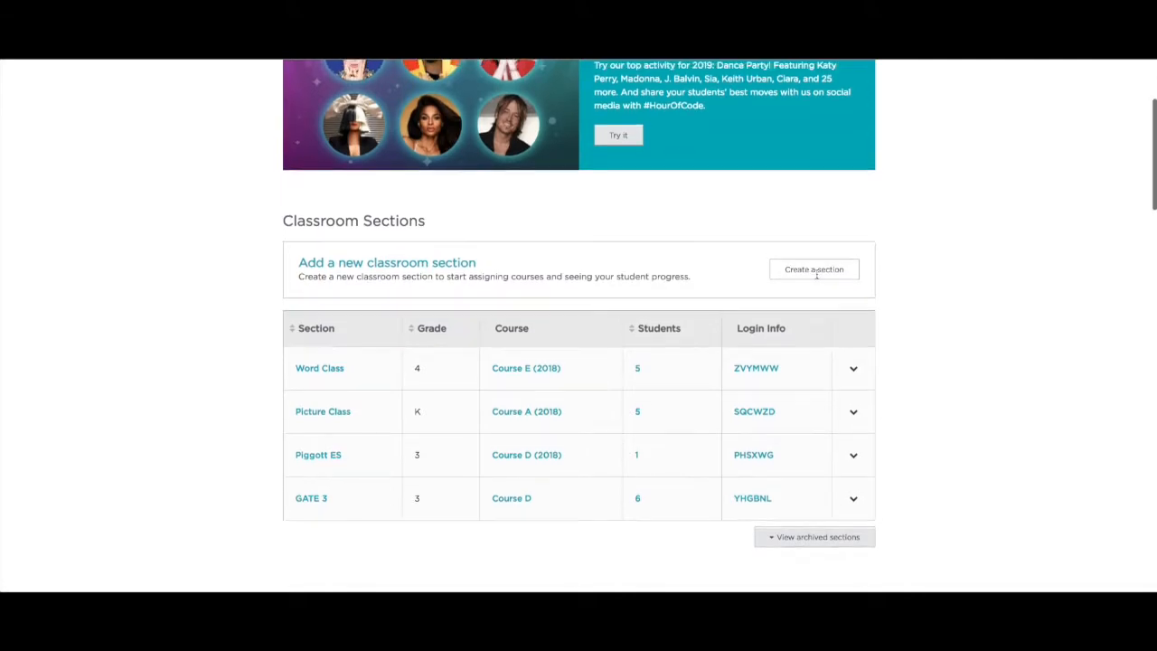
pyautogui.click(815, 274)
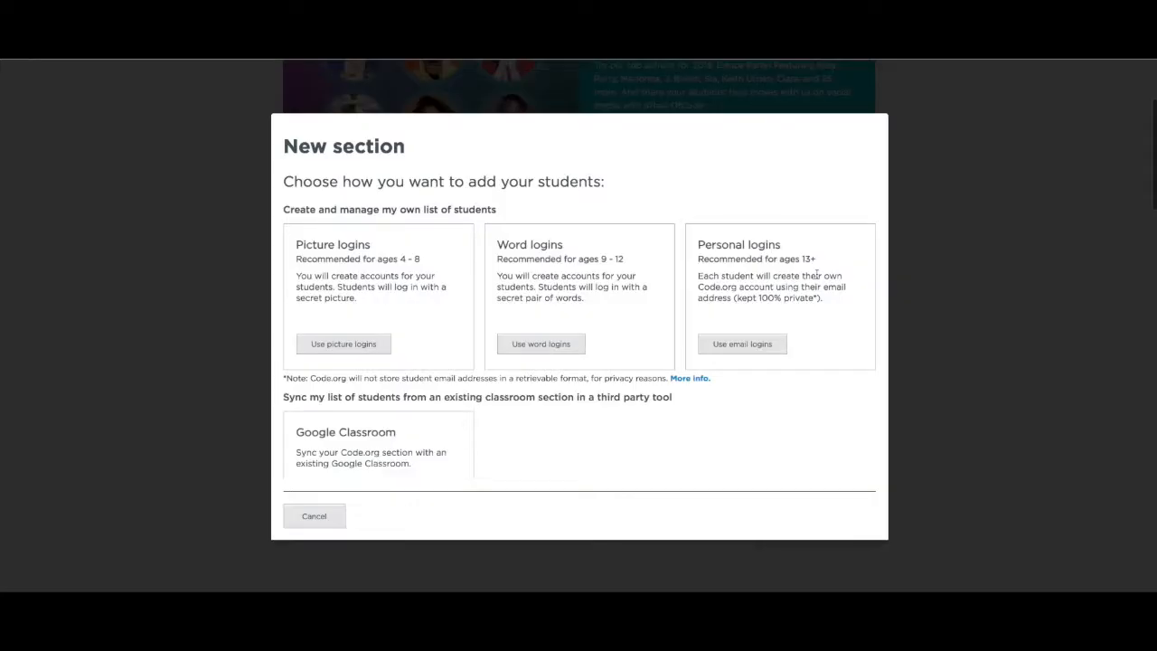
pyautogui.click(748, 349)
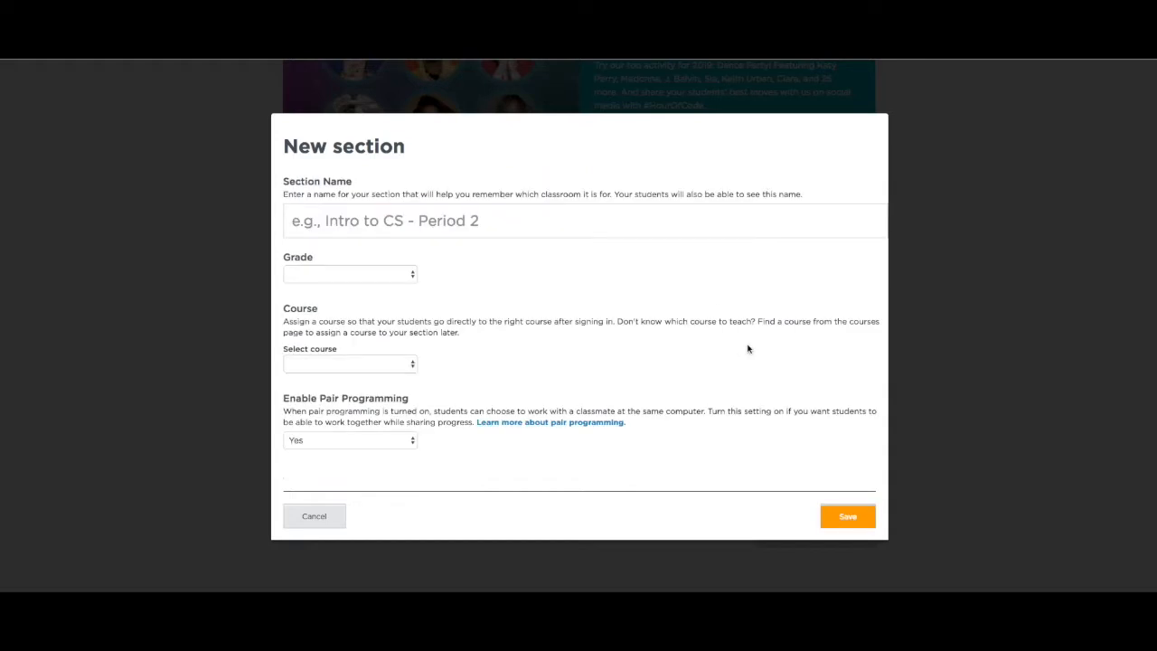
# - Name the section 'Email Class', set grade 5, assign Course F, and save it
pyautogui.click(463, 222)
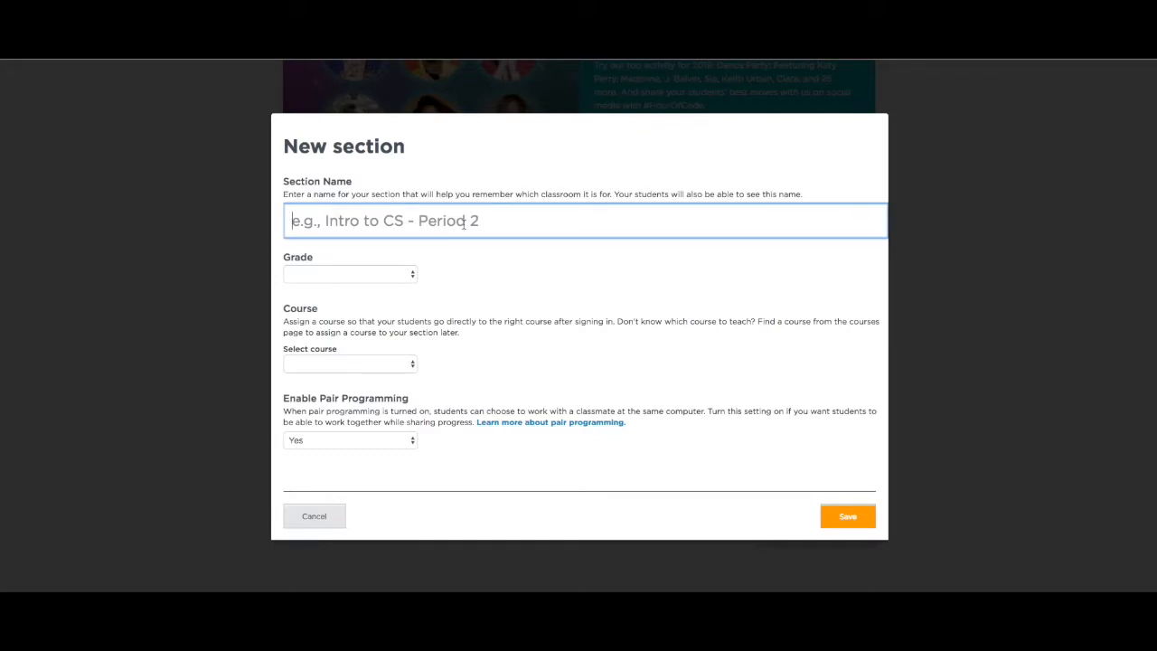
pyautogui.write('Email ')
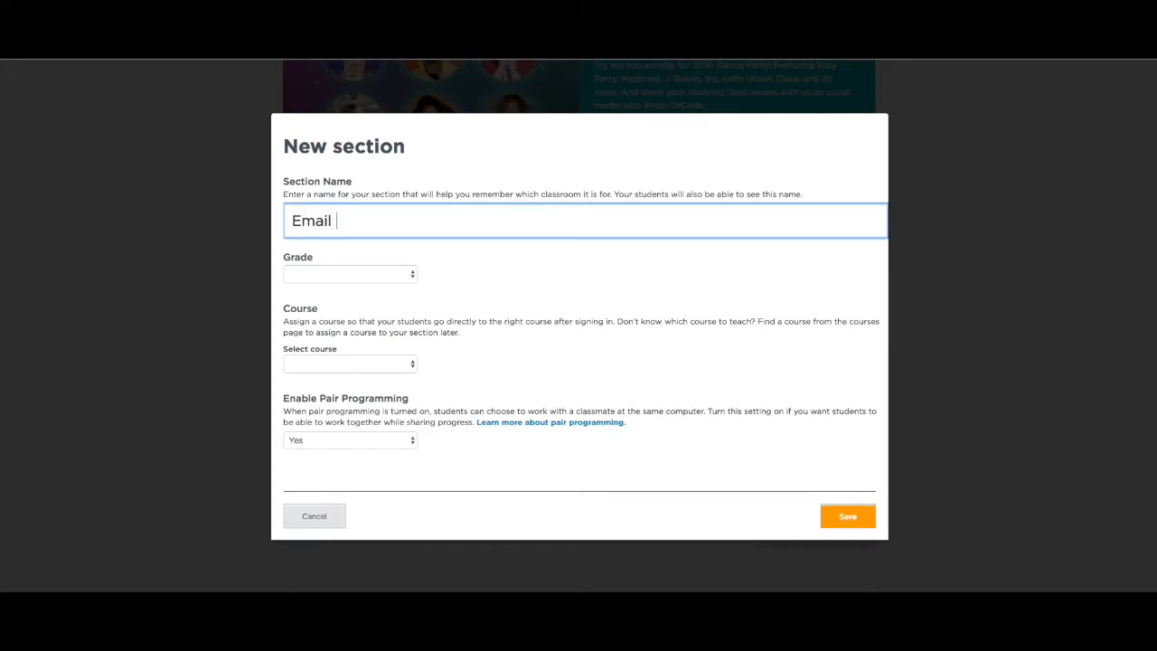
pyautogui.write('Class')
pyautogui.click(371, 274)
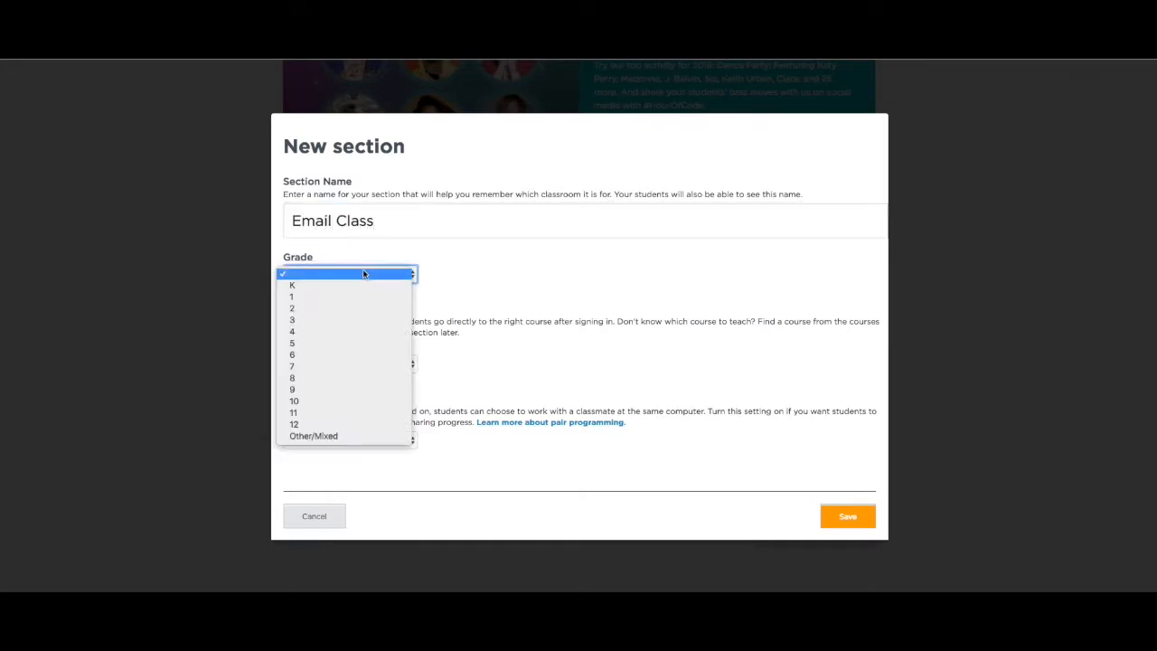
pyautogui.click(347, 344)
pyautogui.click(348, 361)
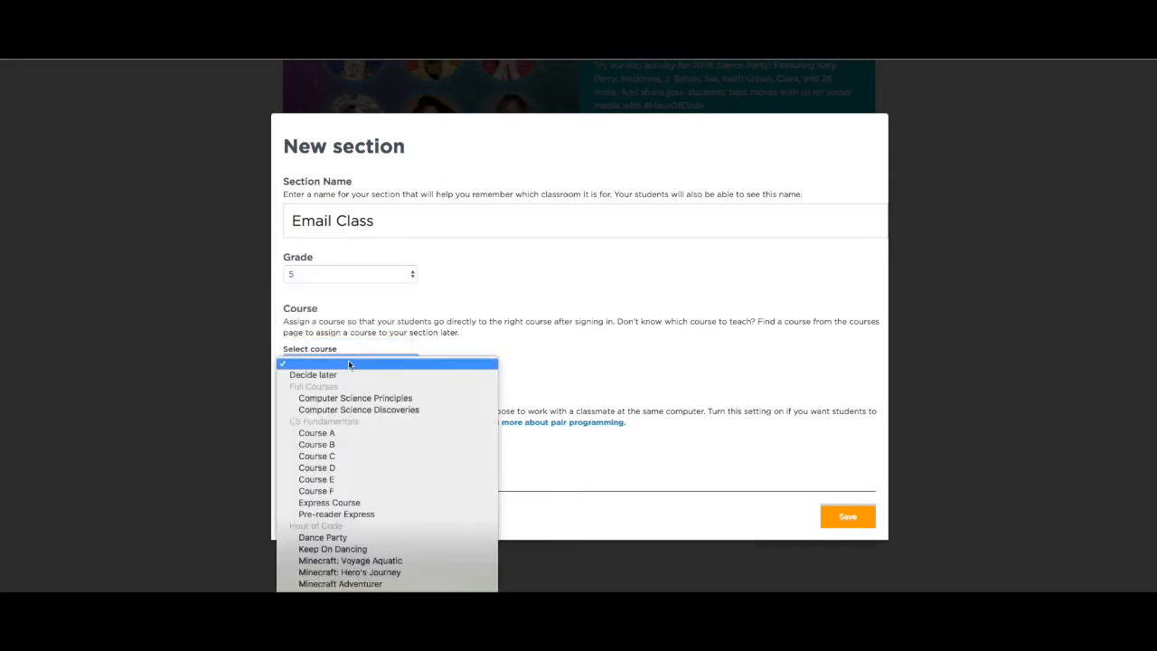
pyautogui.click(360, 491)
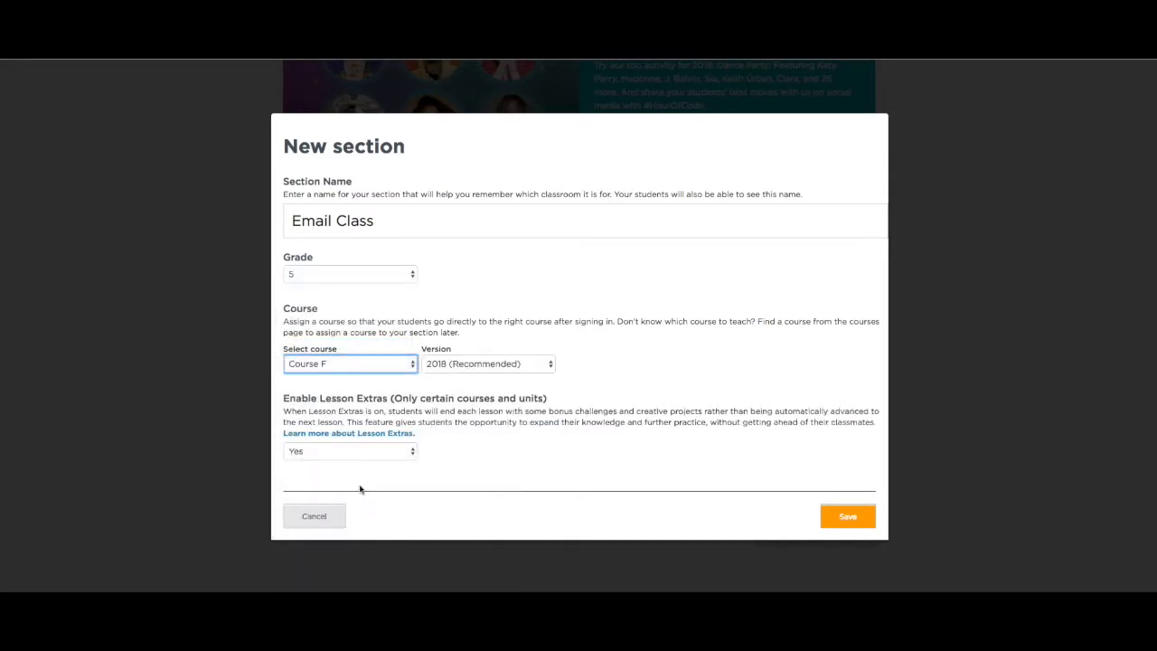
pyautogui.scroll(-3, 367, 460)
pyautogui.click(830, 517)
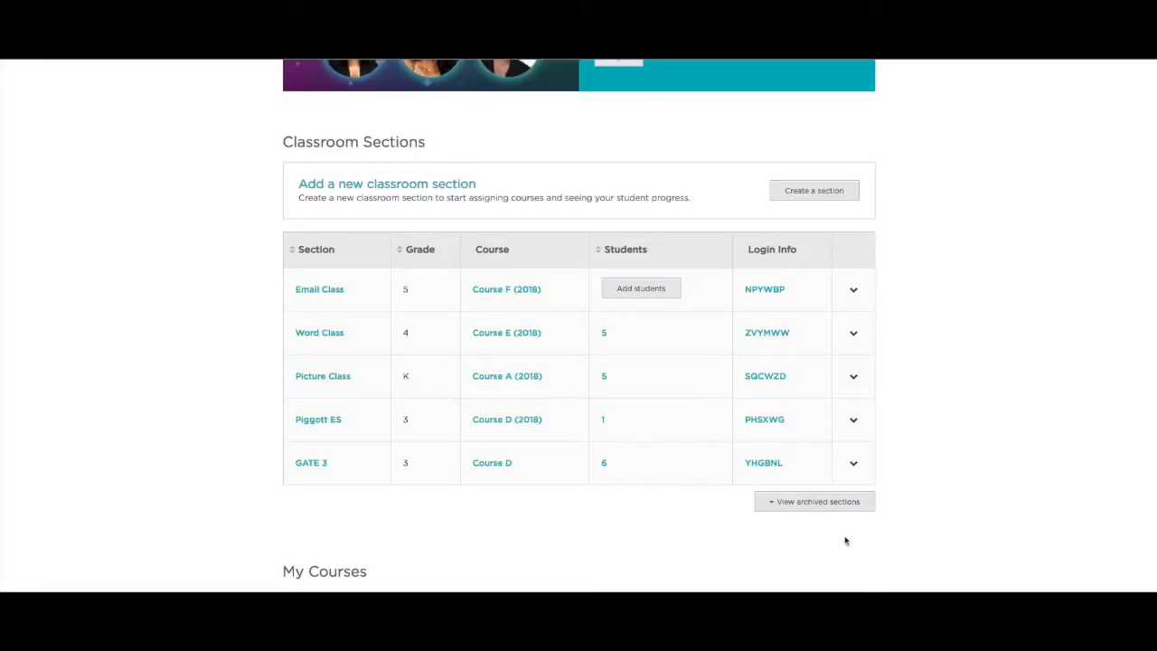
# - Open Email Class's add-students page and bring the Google sign-in window alongside it
pyautogui.click(633, 290)
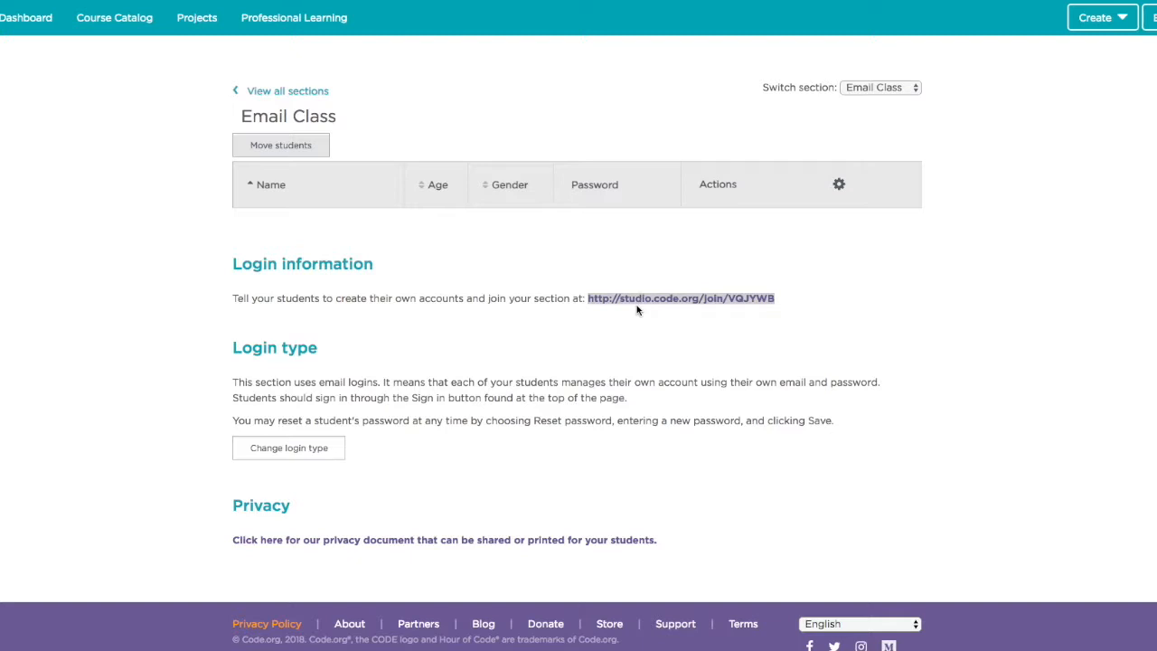
pyautogui.click(778, 300)
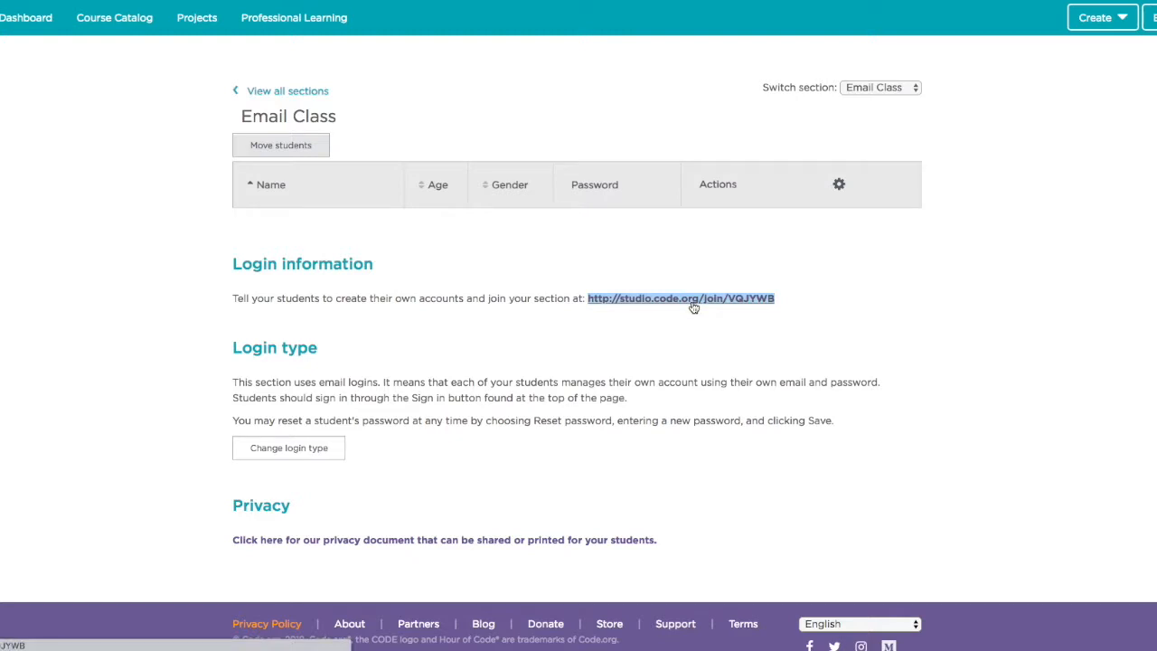
pyautogui.scroll(-1, 684, 313)
pyautogui.moveTo(1156, 4); pyautogui.dragTo(219, 18)
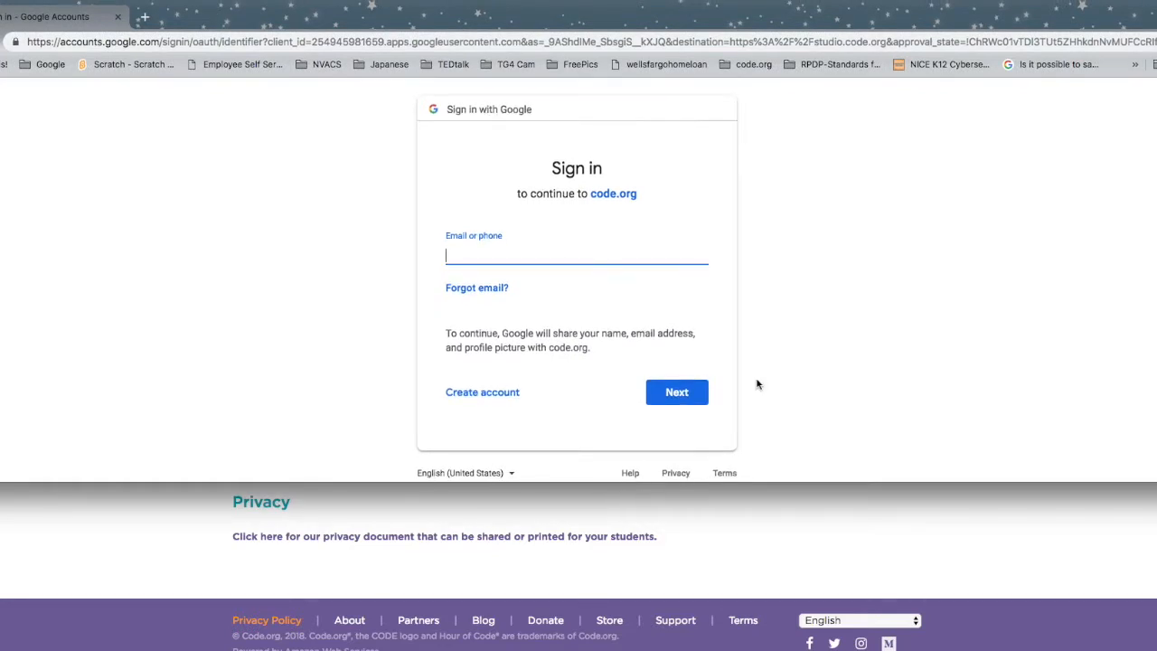
# - Load the Email Class join link in the second window and sign in with an existing student account
pyautogui.moveTo(775, 482); pyautogui.dragTo(775, 646)
pyautogui.click(443, 36)
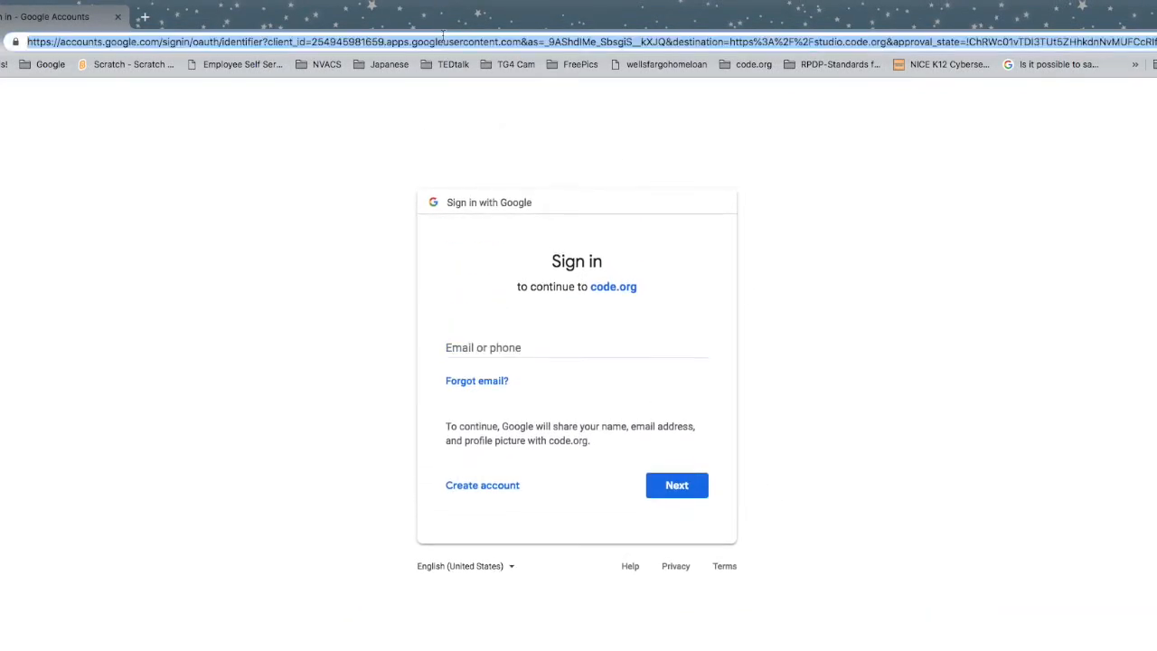
pyautogui.press('Return')
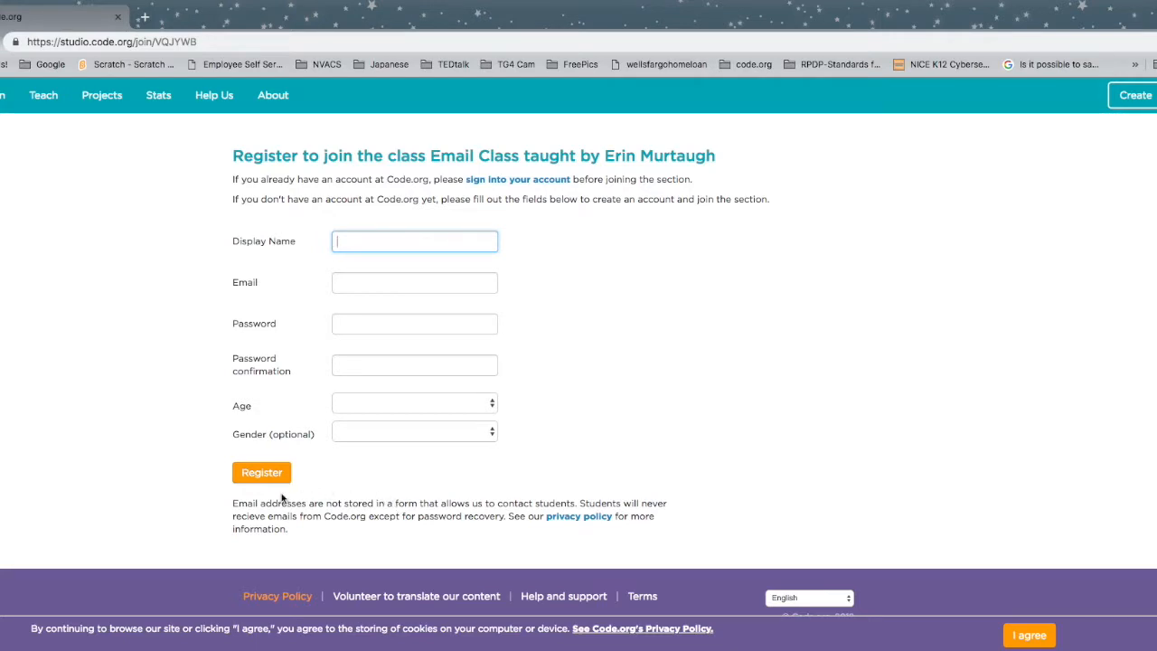
pyautogui.click(513, 181)
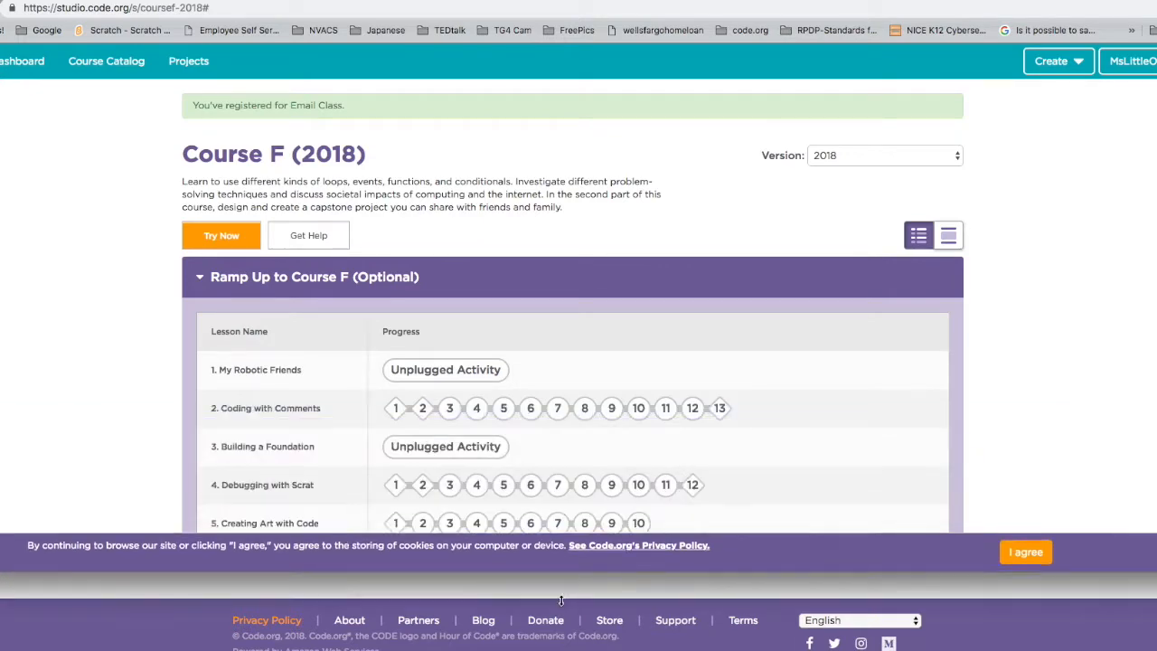
# - Review the student's Course F lessons and dashboard sections, then move the student window aside
pyautogui.scroll(-10, 581, 440)
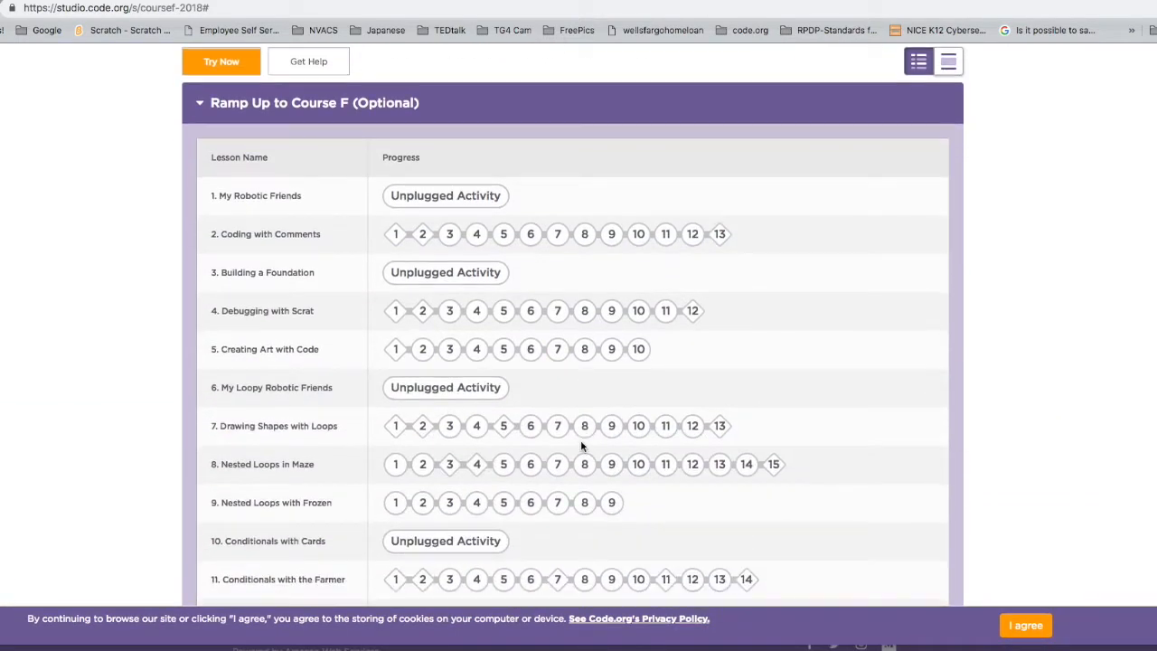
pyautogui.scroll(-9, 581, 439)
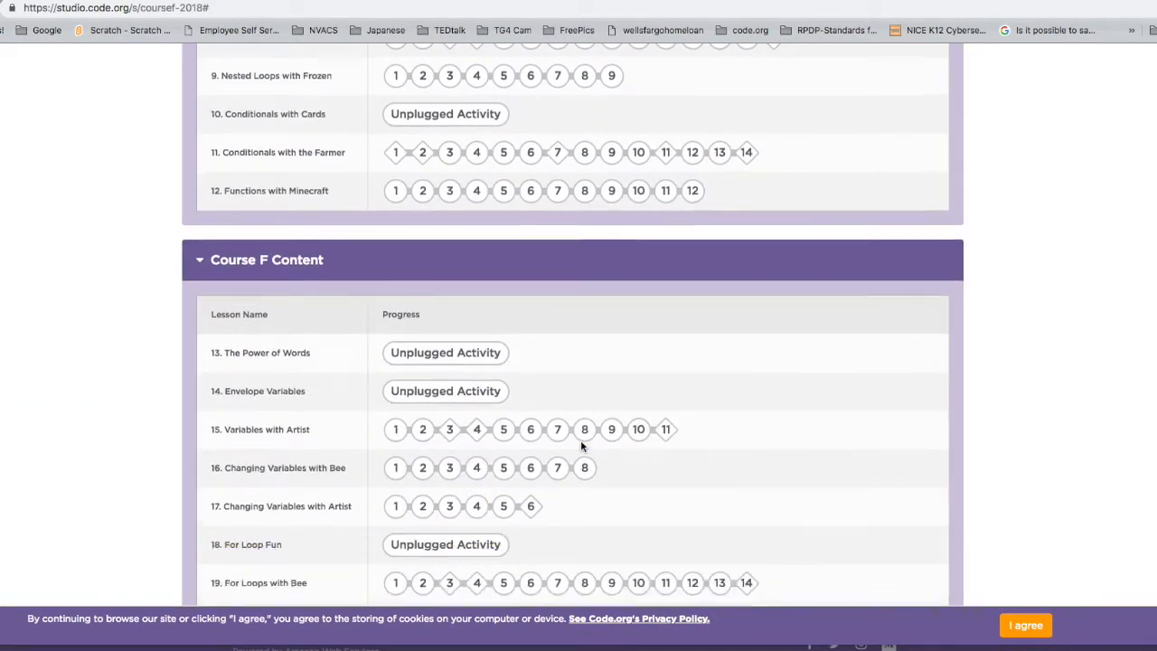
pyautogui.scroll(-11, 580, 440)
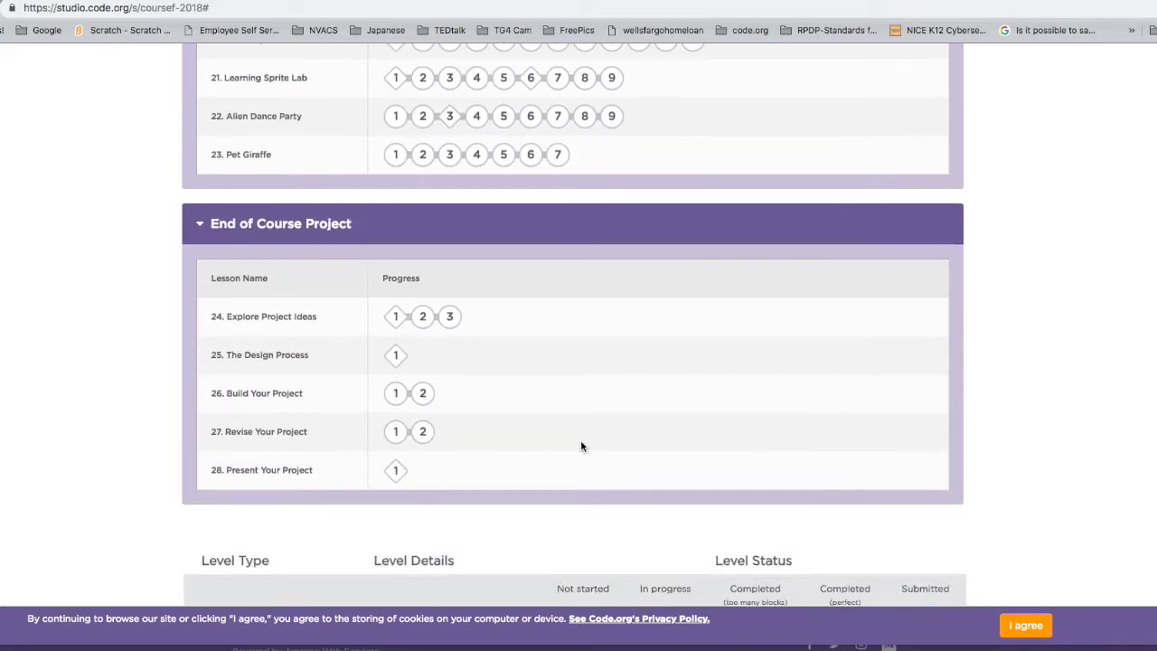
pyautogui.scroll(20, 581, 440)
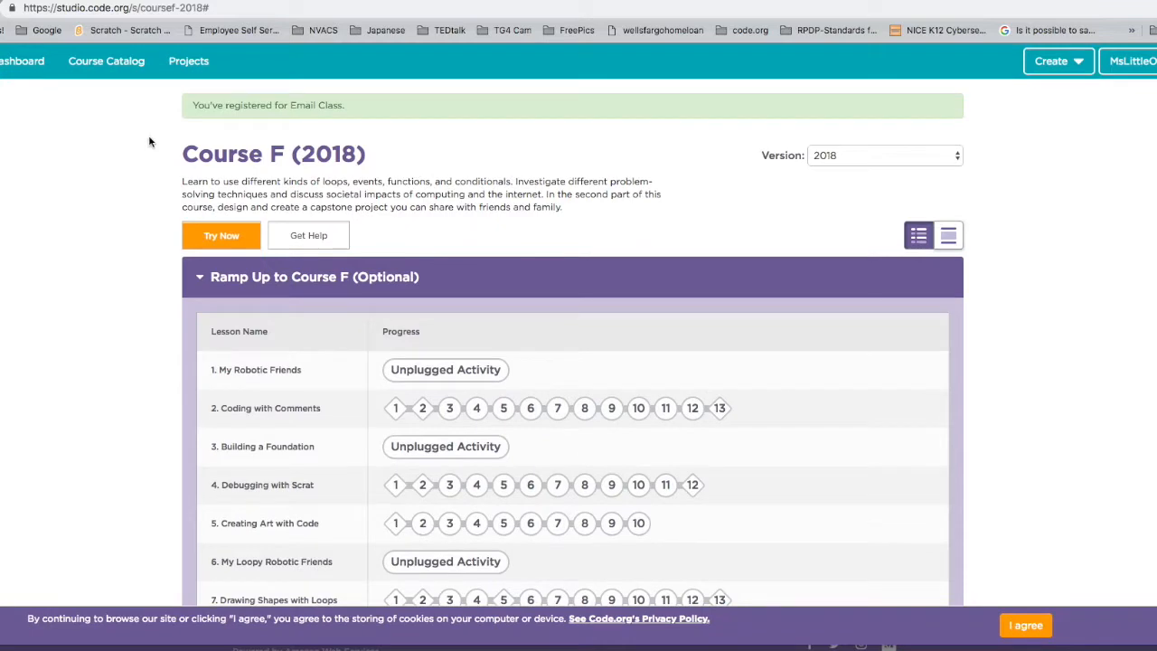
pyautogui.click(30, 62)
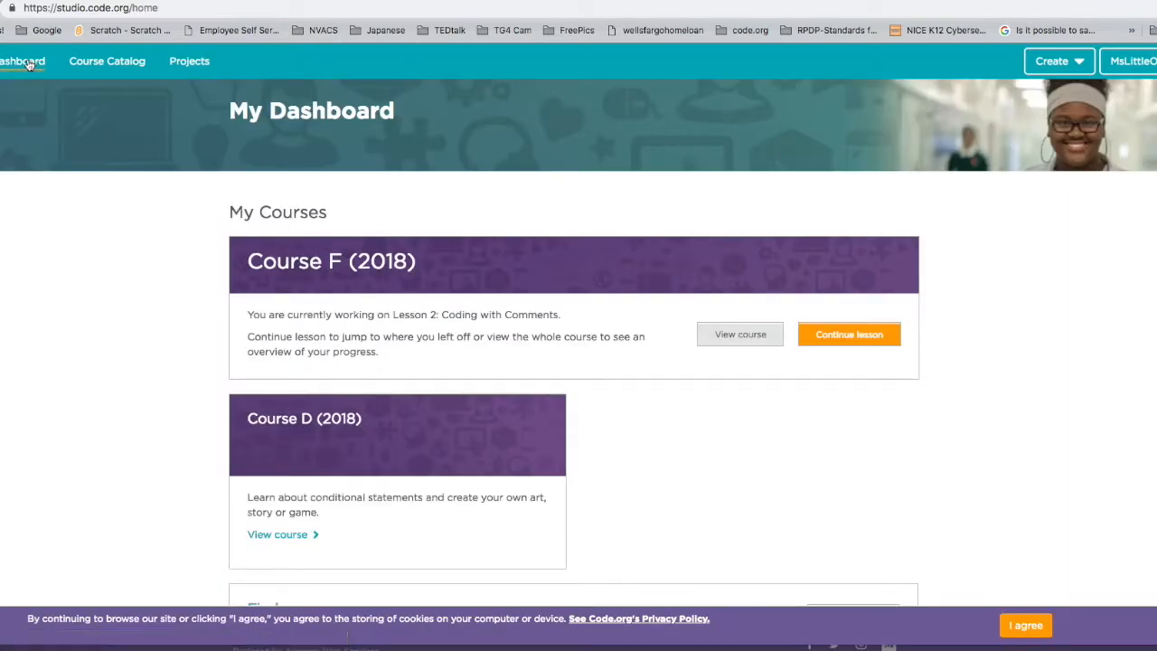
pyautogui.scroll(-10, 408, 332)
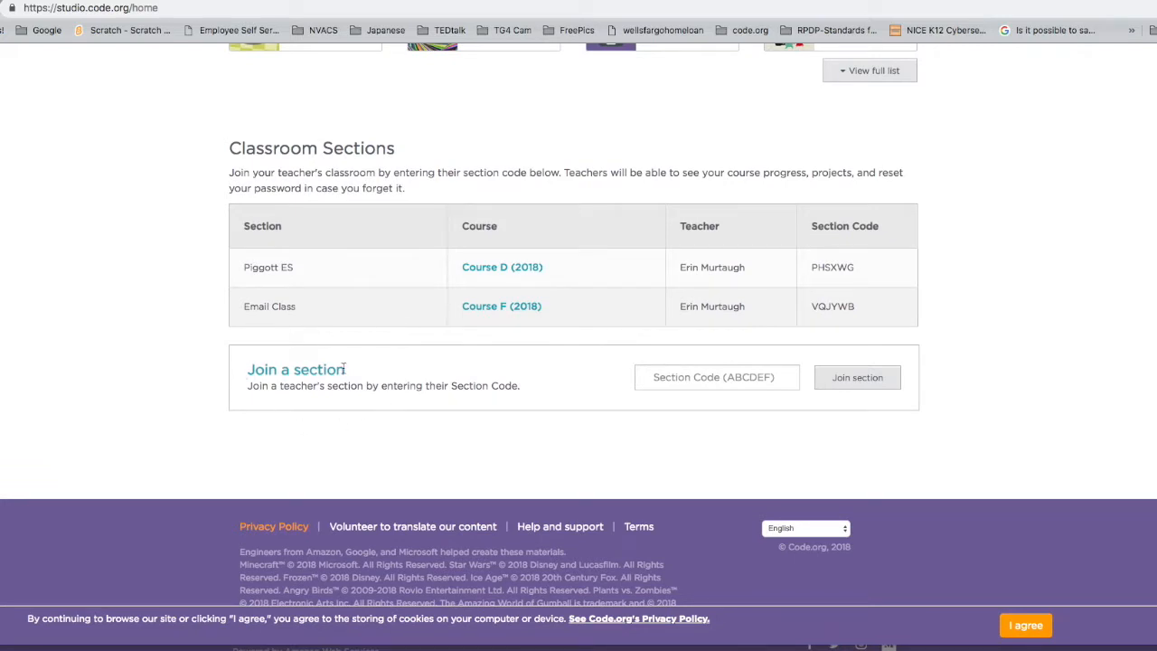
pyautogui.moveTo(239, 0); pyautogui.dragTo(552, 386)
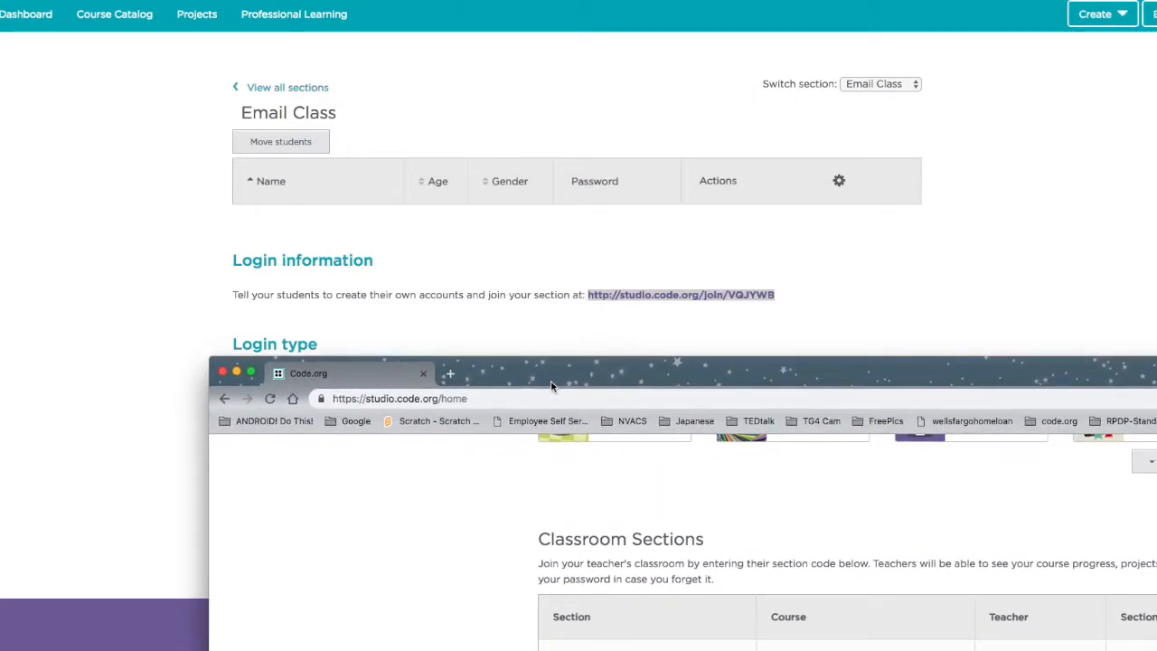
# - Copy the Email Class section code from the join link into the student's Section Code field
pyautogui.click(817, 295)
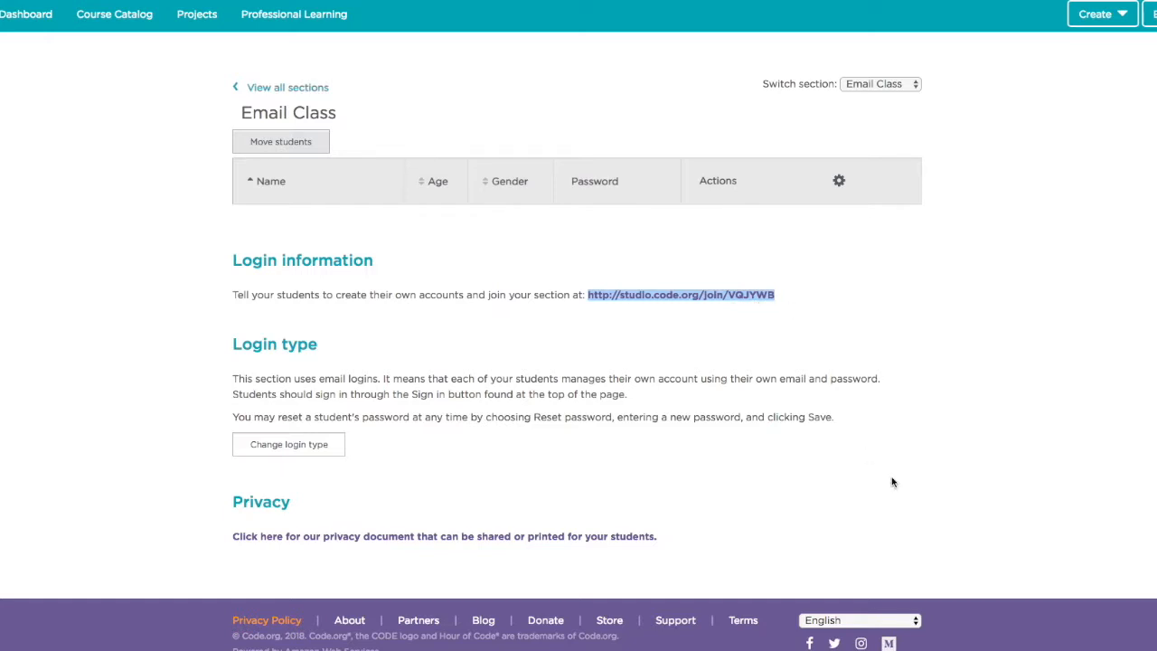
pyautogui.click(963, 649)
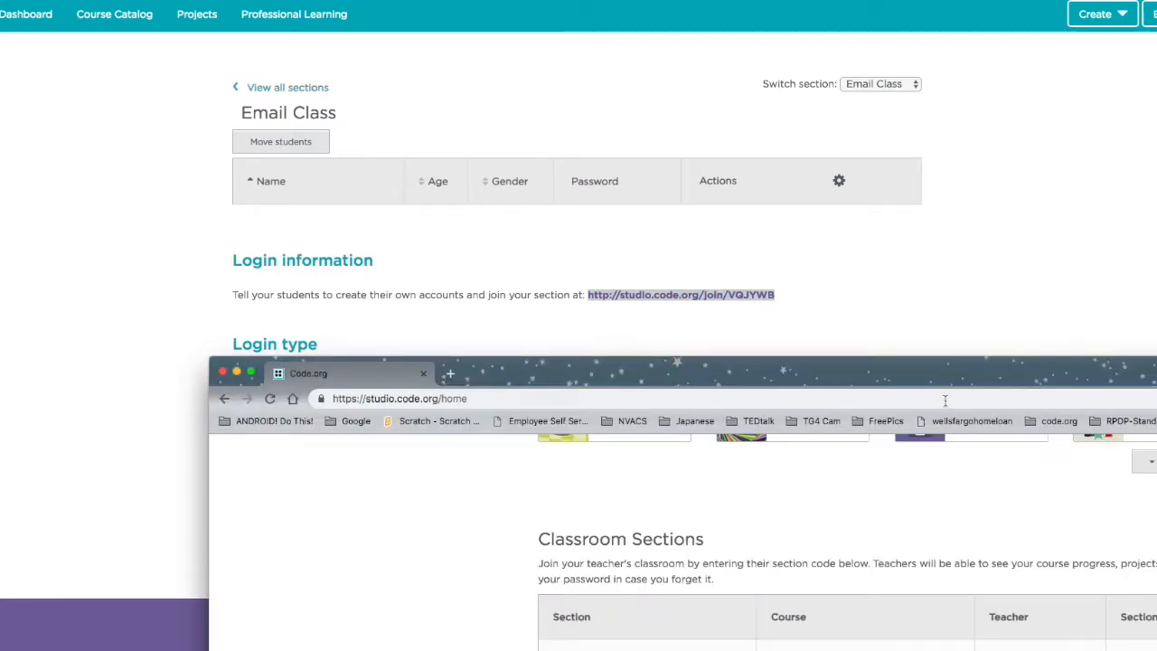
pyautogui.moveTo(942, 378); pyautogui.dragTo(678, 336)
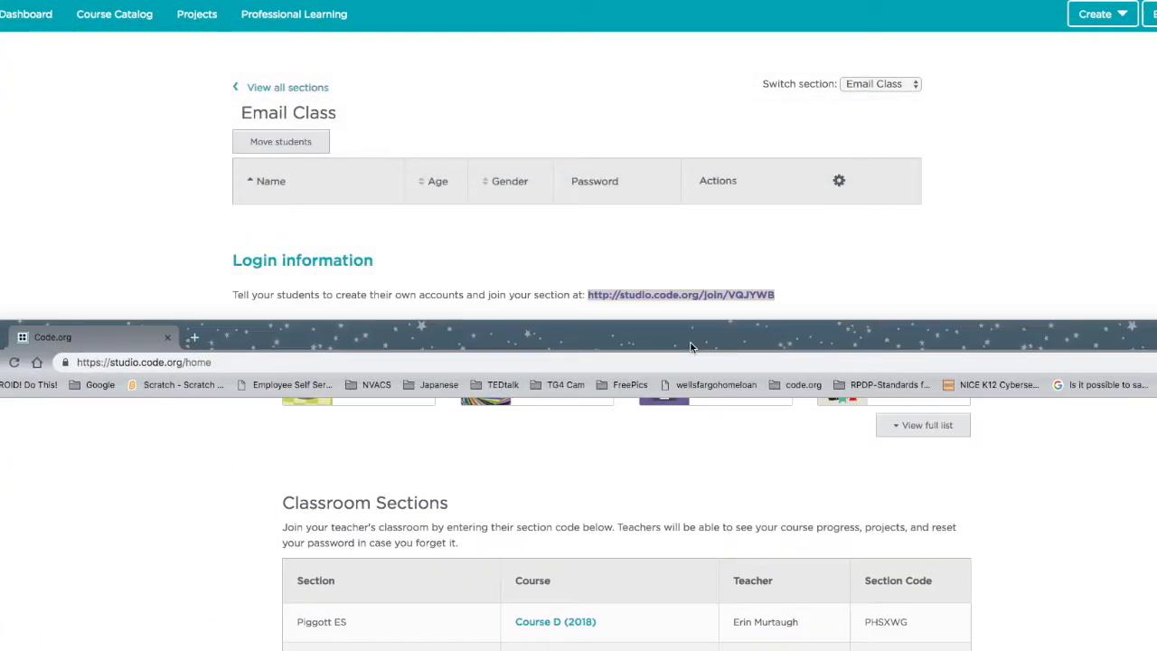
pyautogui.click(784, 300)
pyautogui.moveTo(784, 300); pyautogui.dragTo(729, 299)
pyautogui.press('super+c')
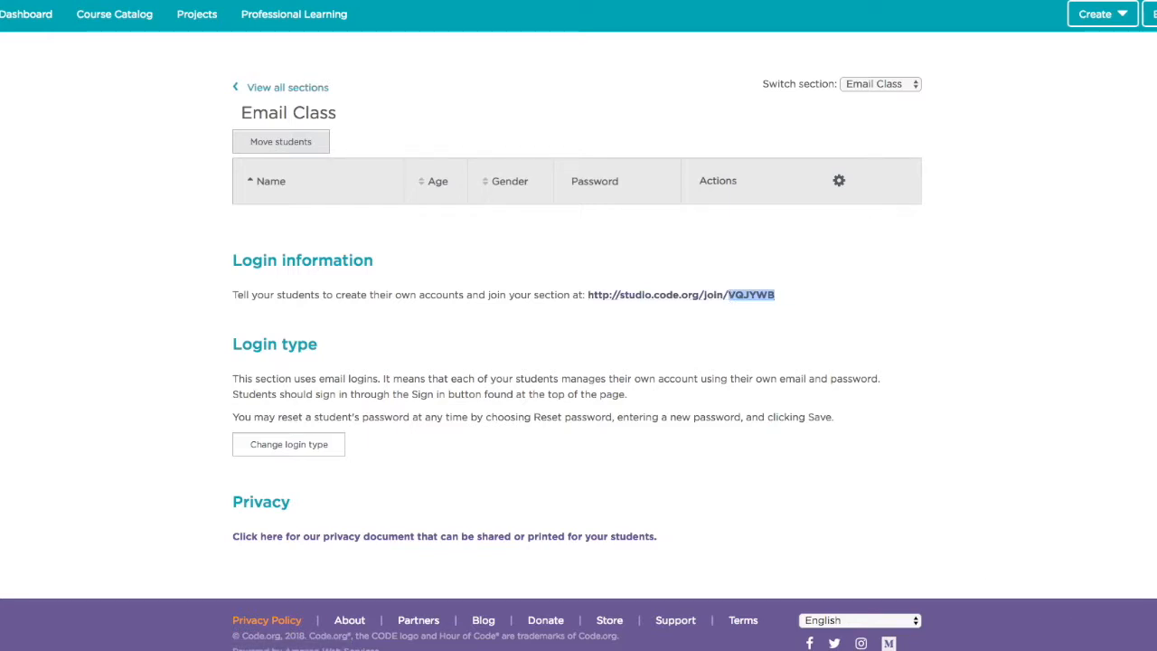
pyautogui.click(1036, 644)
pyautogui.moveTo(940, 339); pyautogui.dragTo(890, 28)
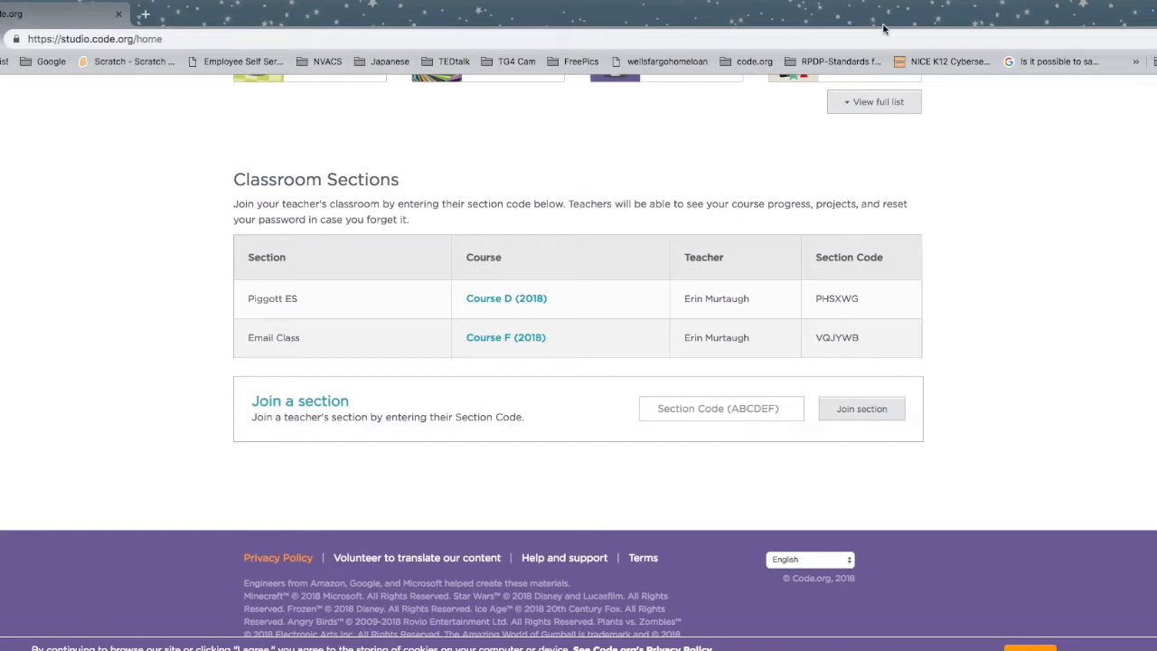
pyautogui.click(673, 407)
pyautogui.press('super+v')
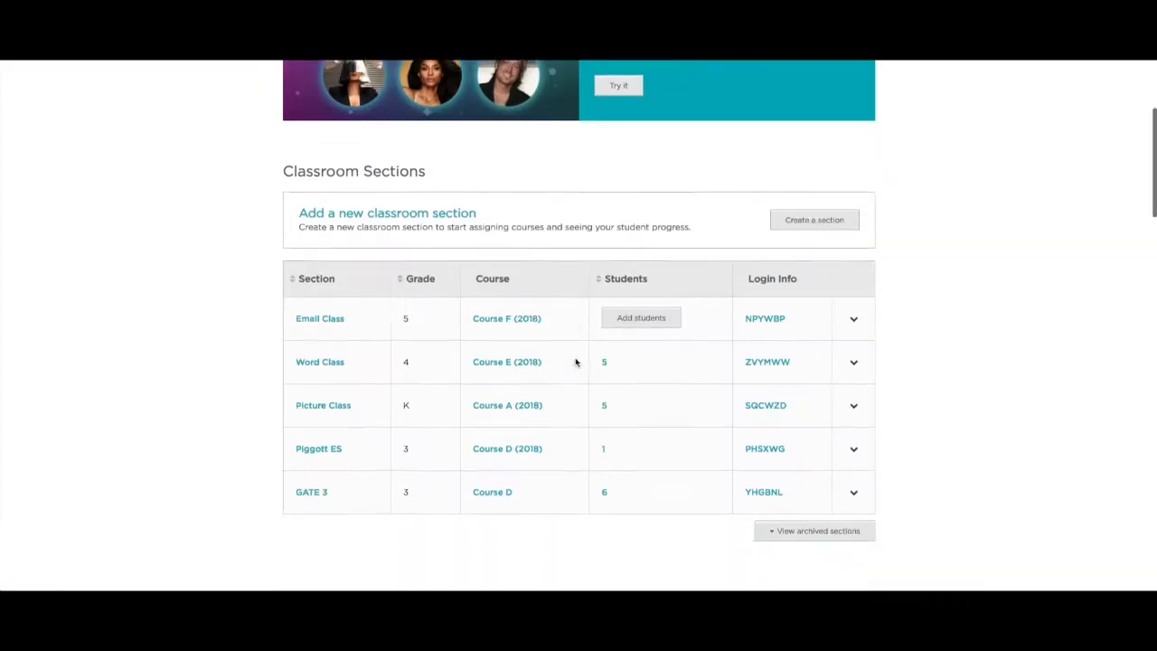
pyautogui.scroll(-1, 576, 362)
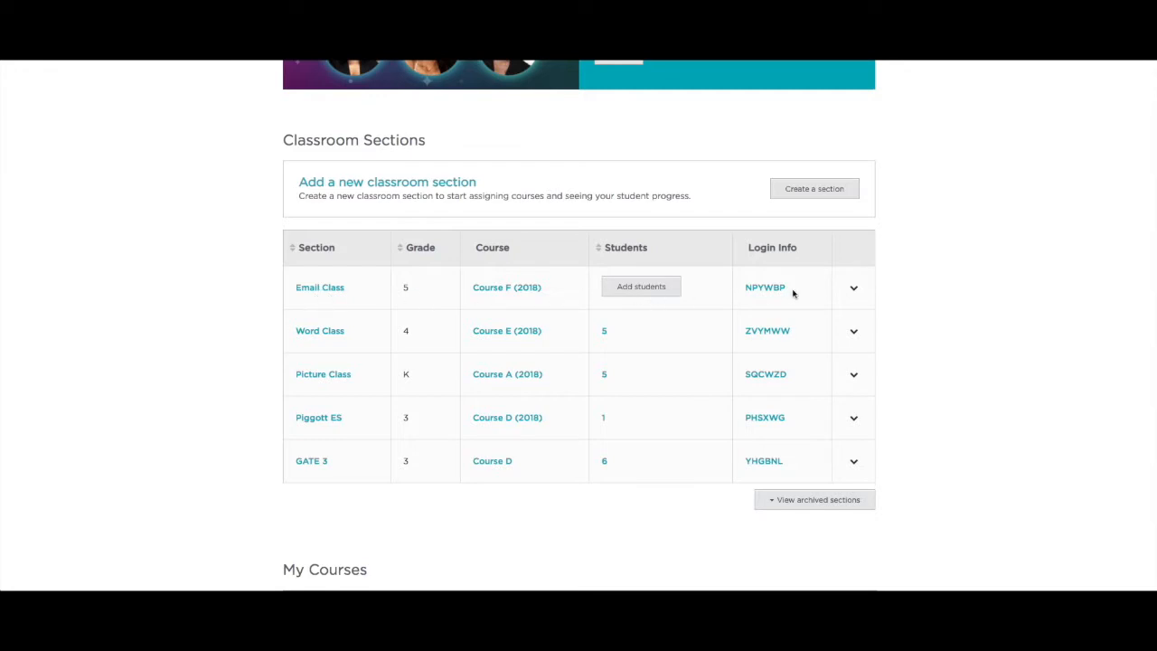
# - Delete the Email Class section from its row menu and confirm the deletion
pyautogui.click(854, 290)
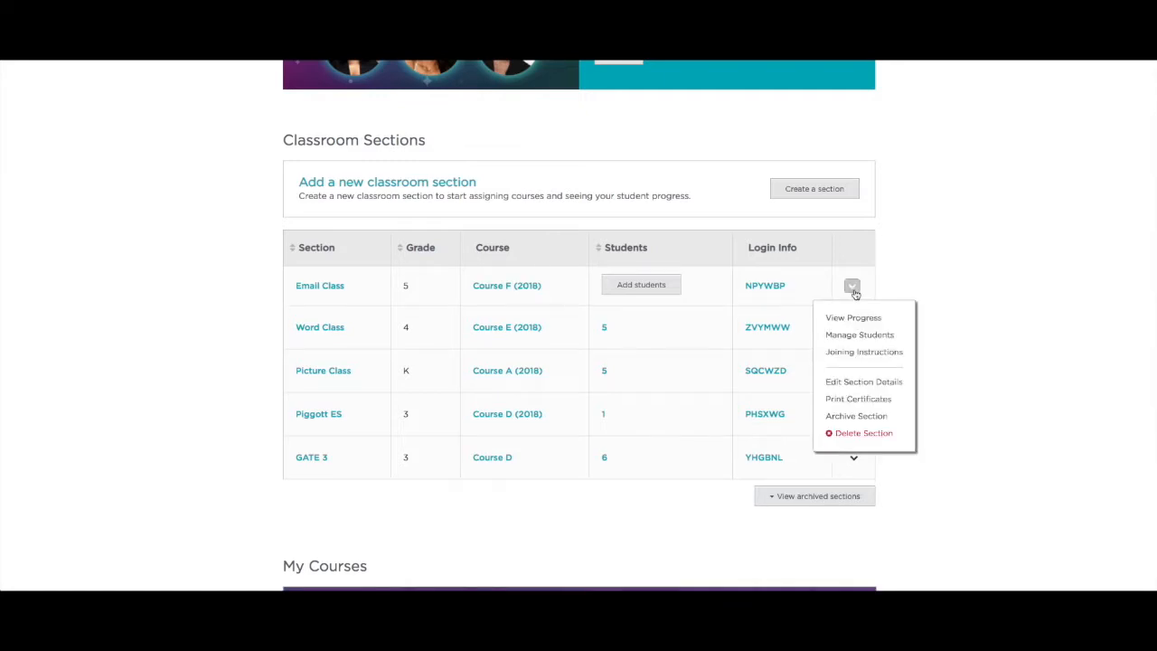
pyautogui.click(863, 433)
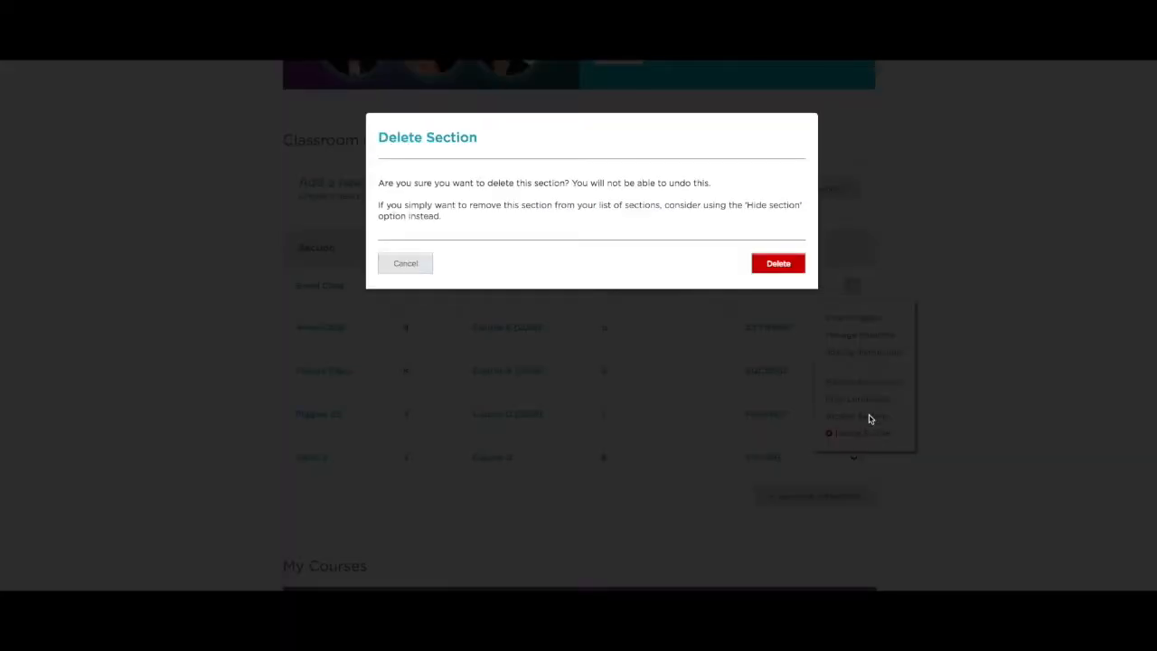
pyautogui.click(767, 263)
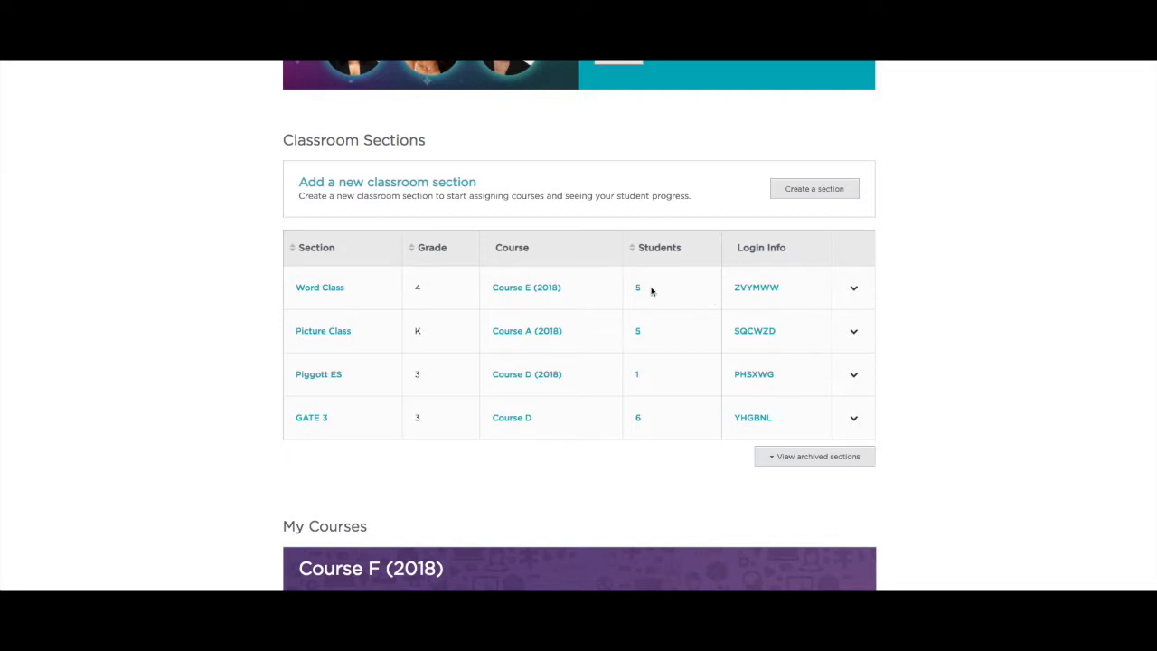
# - Archive the Word Class section from its row's action menu
pyautogui.click(854, 287)
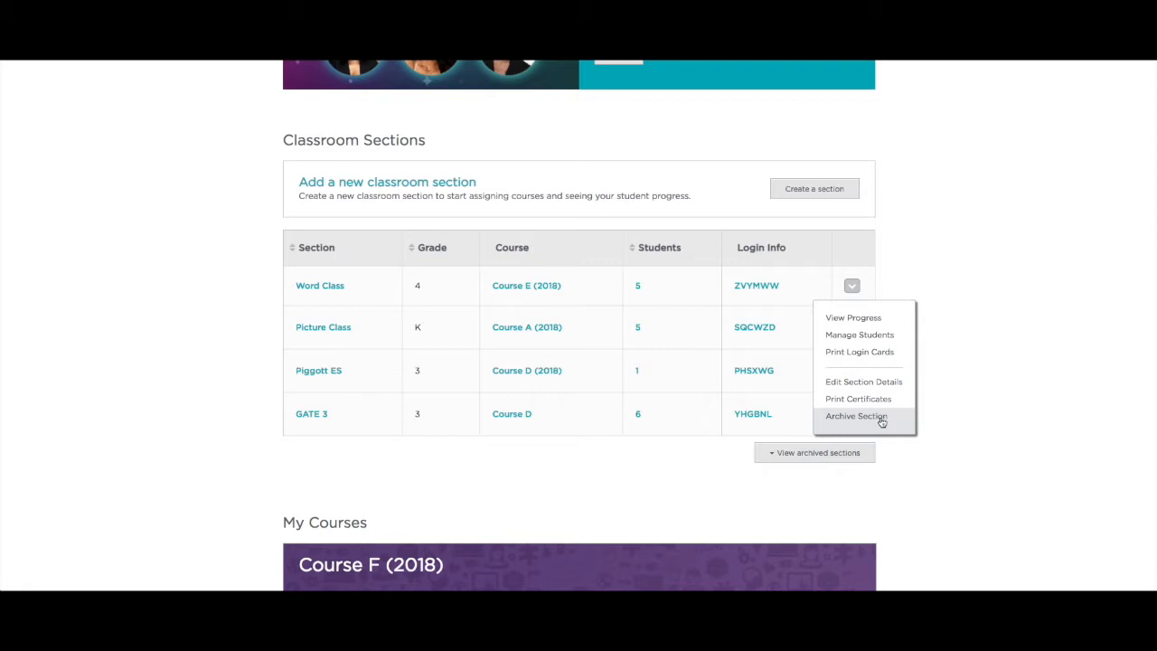
pyautogui.click(881, 418)
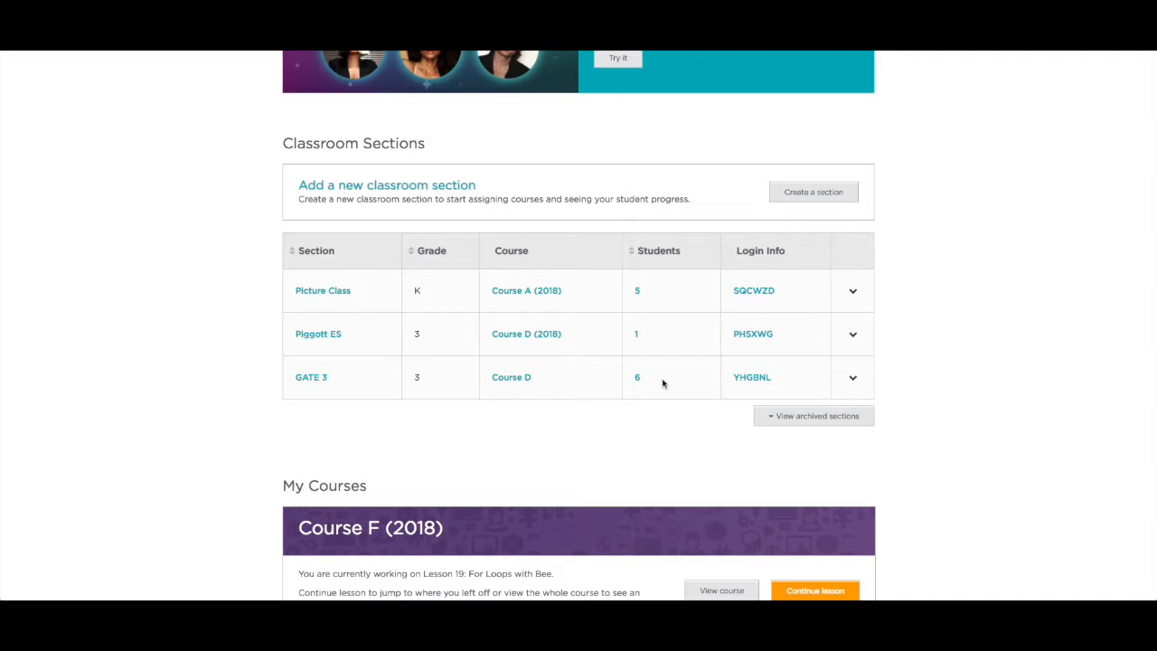
# - Collapse the archived sections table, leaving only Picture Class, Piggott ES and GATE 3 listed
pyautogui.click(831, 421)
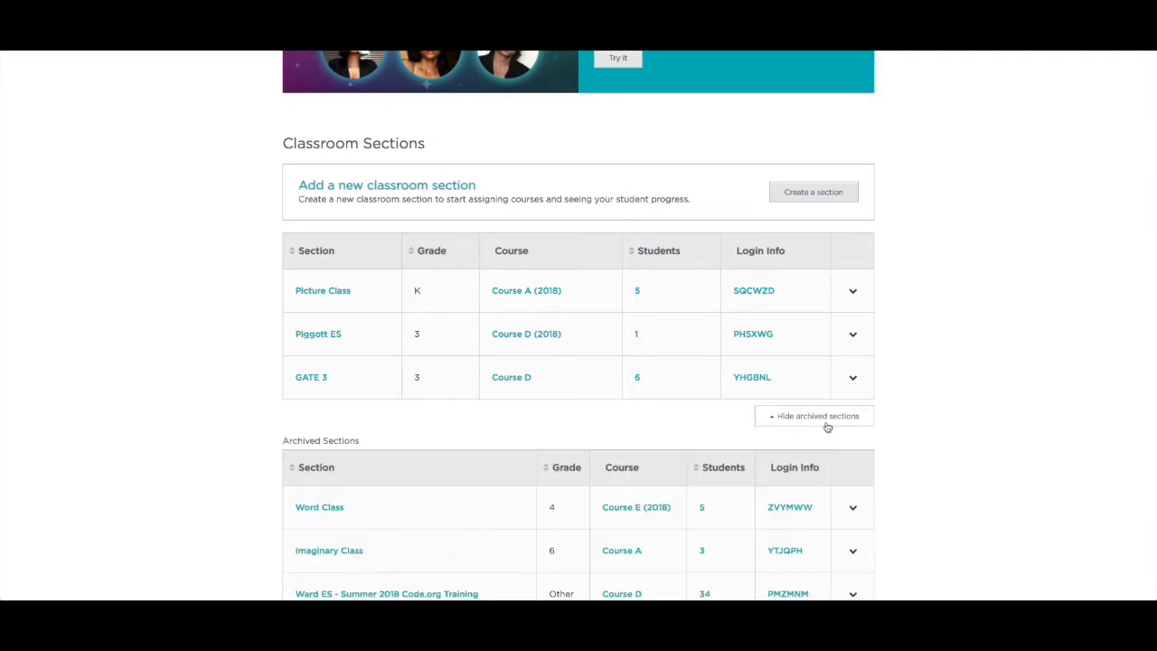
pyautogui.scroll(-1, 827, 426)
pyautogui.scroll(-8, 827, 426)
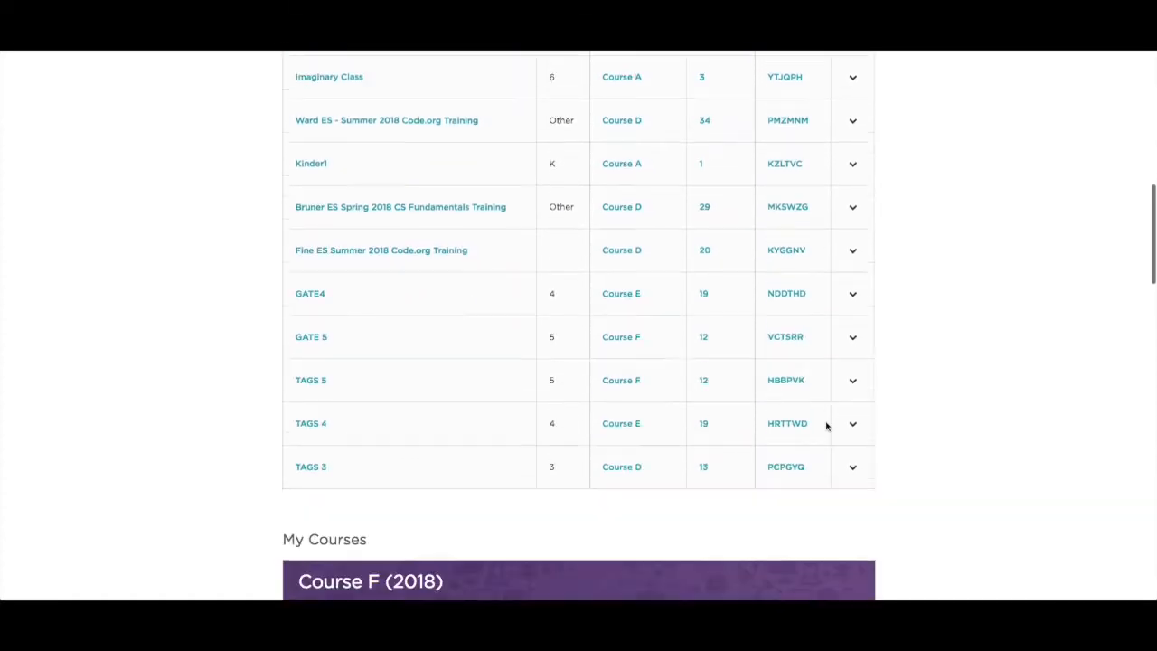
pyautogui.scroll(3, 827, 426)
pyautogui.scroll(3, 827, 426)
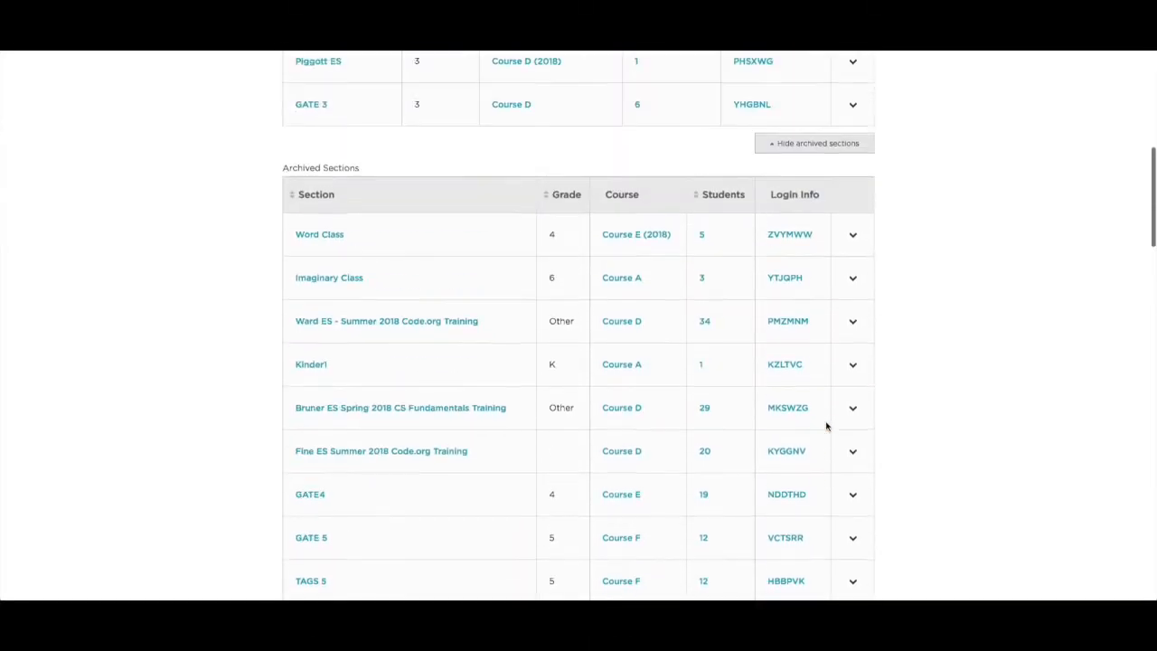
pyautogui.scroll(2, 826, 426)
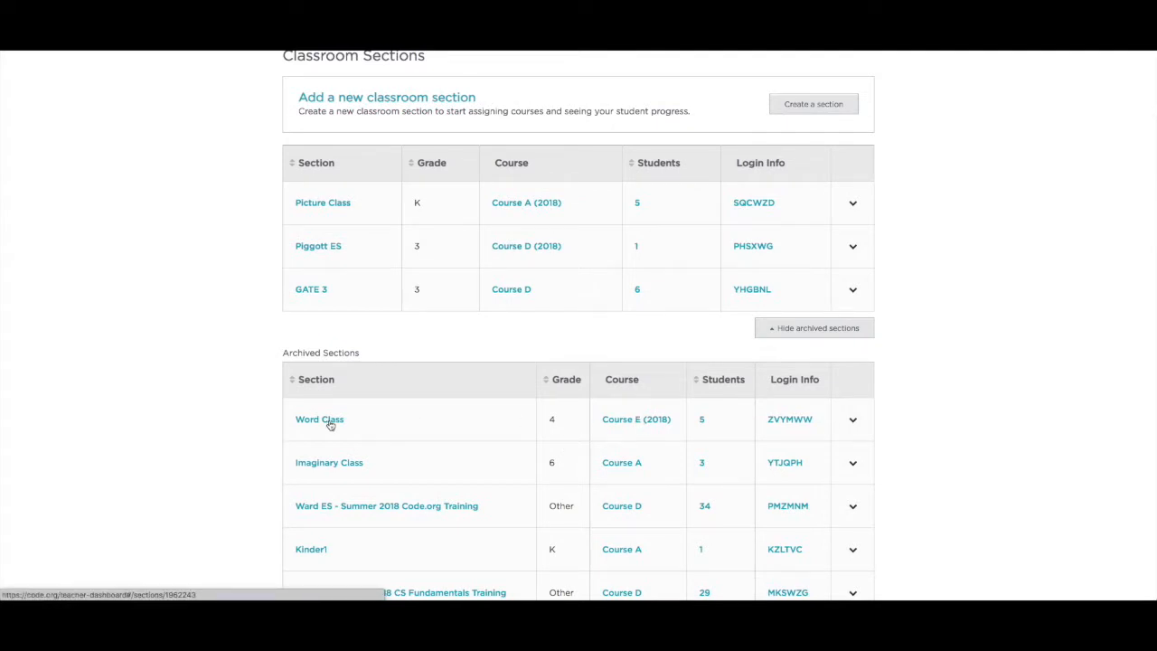
pyautogui.click(777, 333)
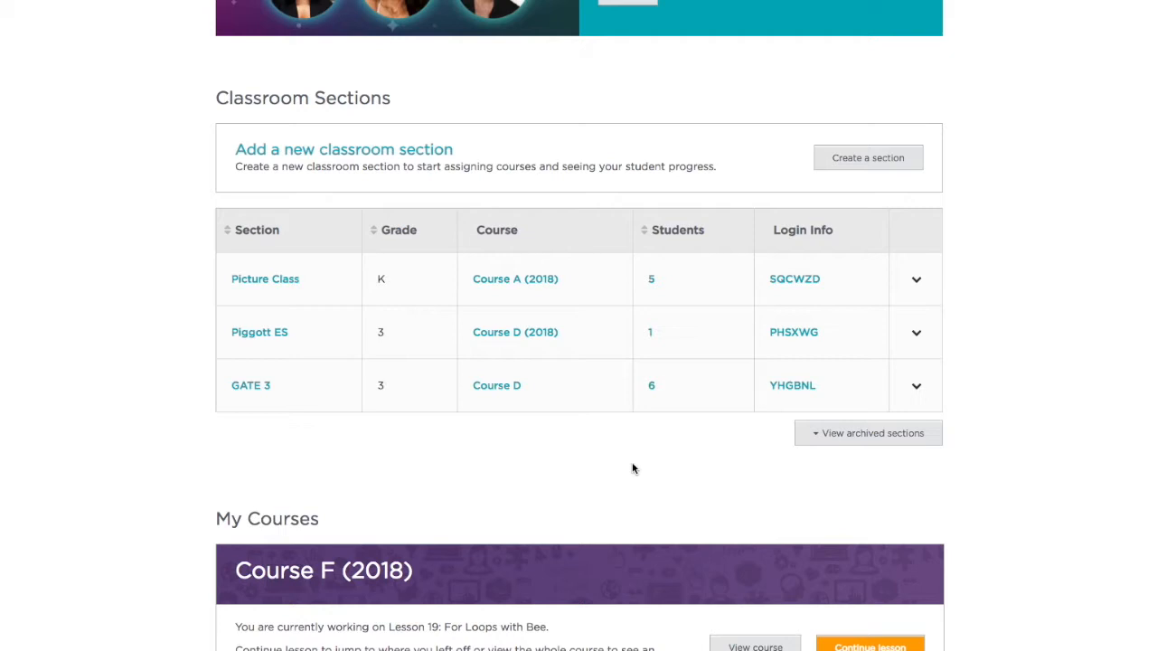
# - Open the Course A (2018) page for Picture Class and browse its lesson list
pyautogui.scroll(-1, 664, 276)
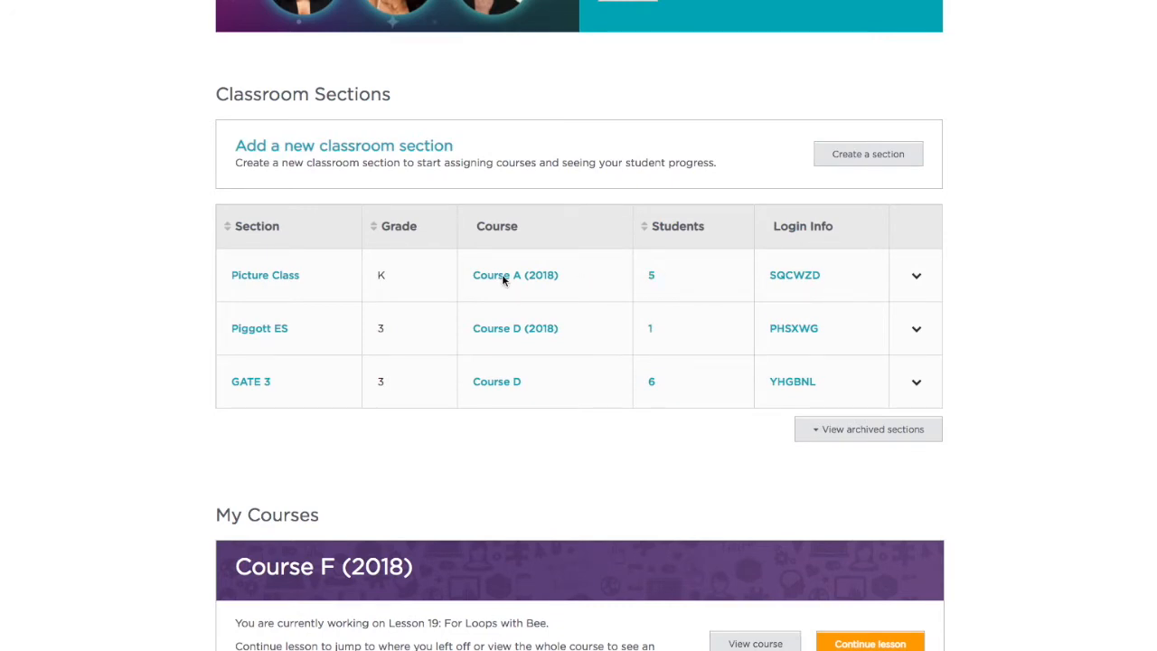
pyautogui.scroll(1, 503, 276)
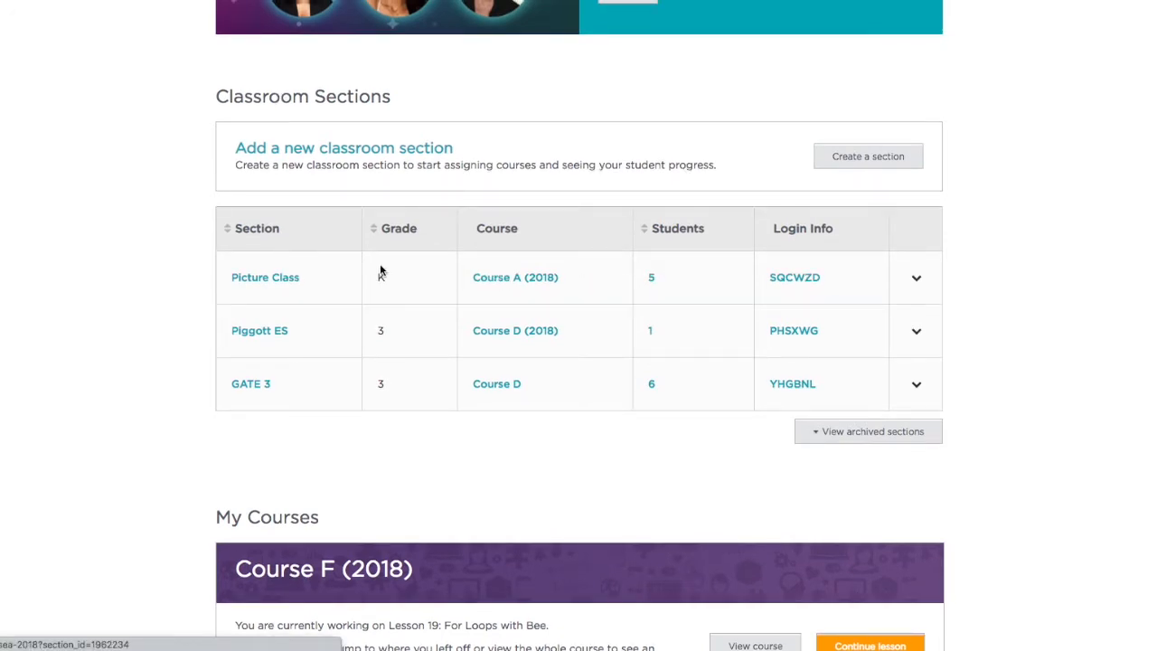
pyautogui.click(516, 280)
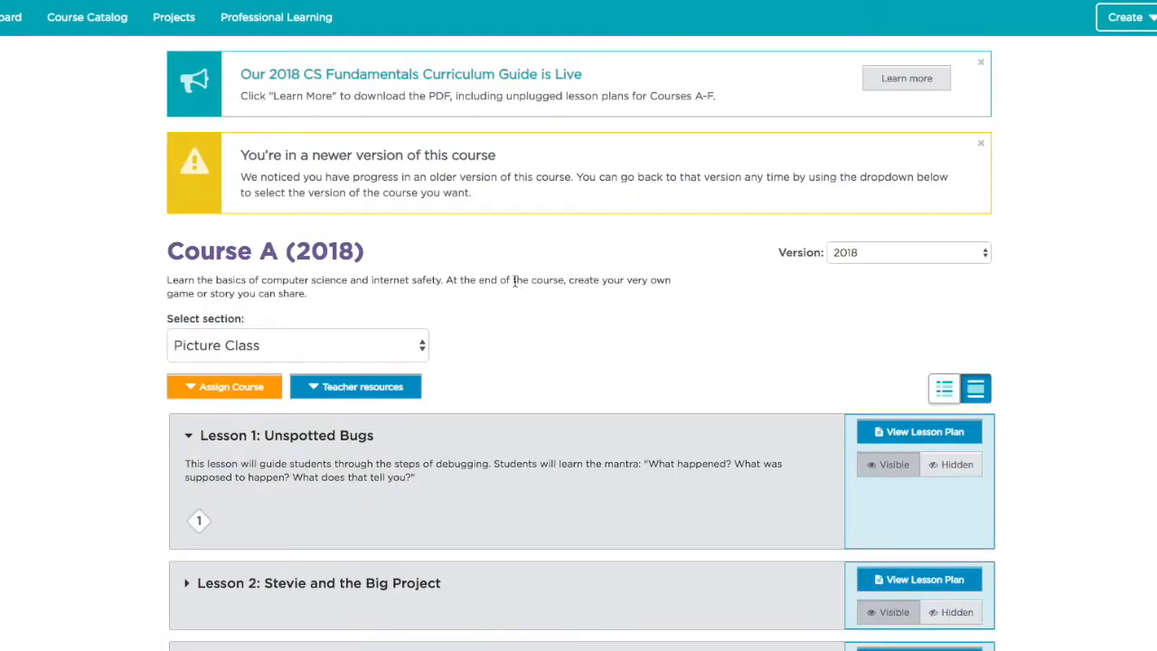
pyautogui.scroll(-3, 555, 331)
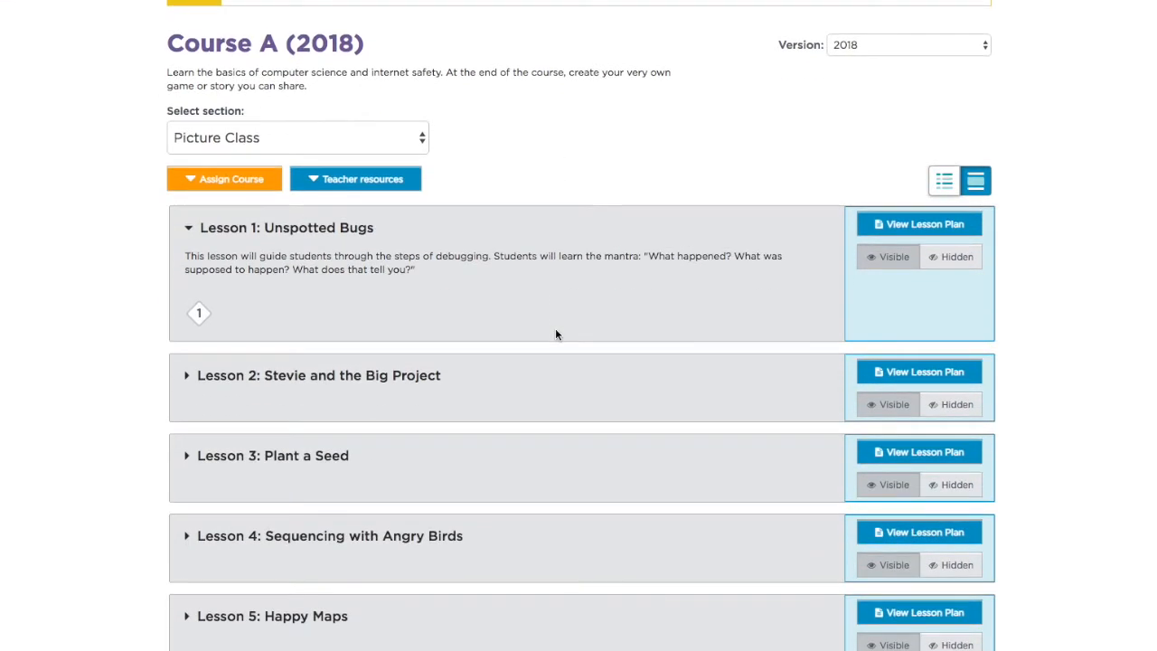
pyautogui.scroll(-4, 556, 335)
pyautogui.scroll(-5, 556, 335)
pyautogui.scroll(-2, 555, 335)
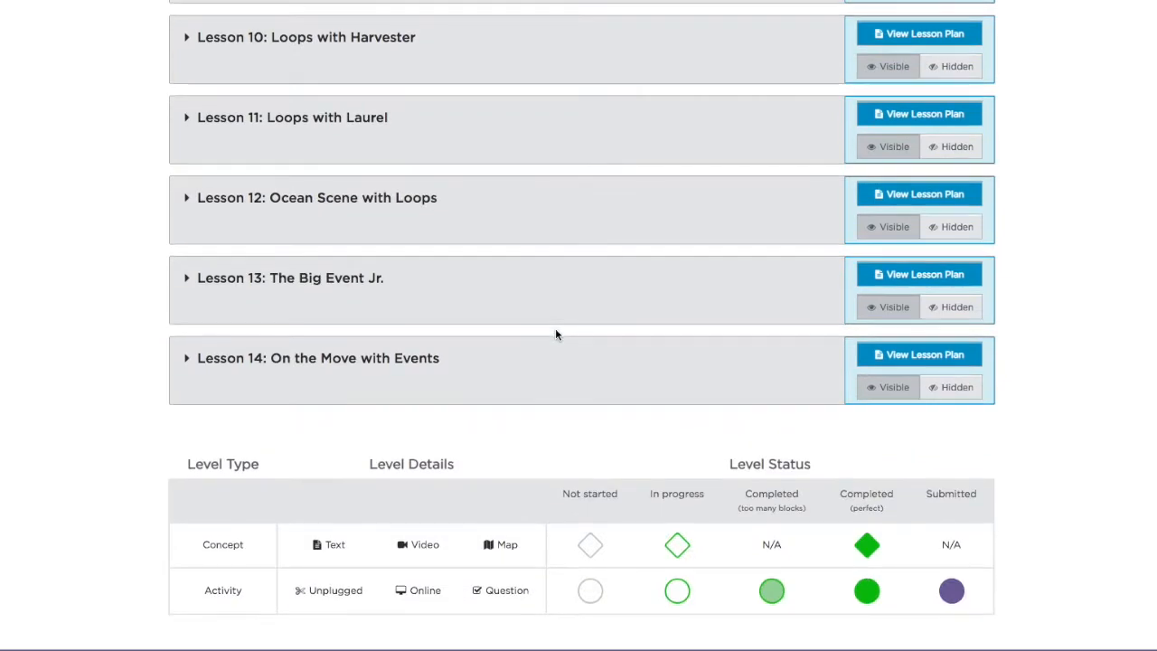
pyautogui.scroll(7, 555, 335)
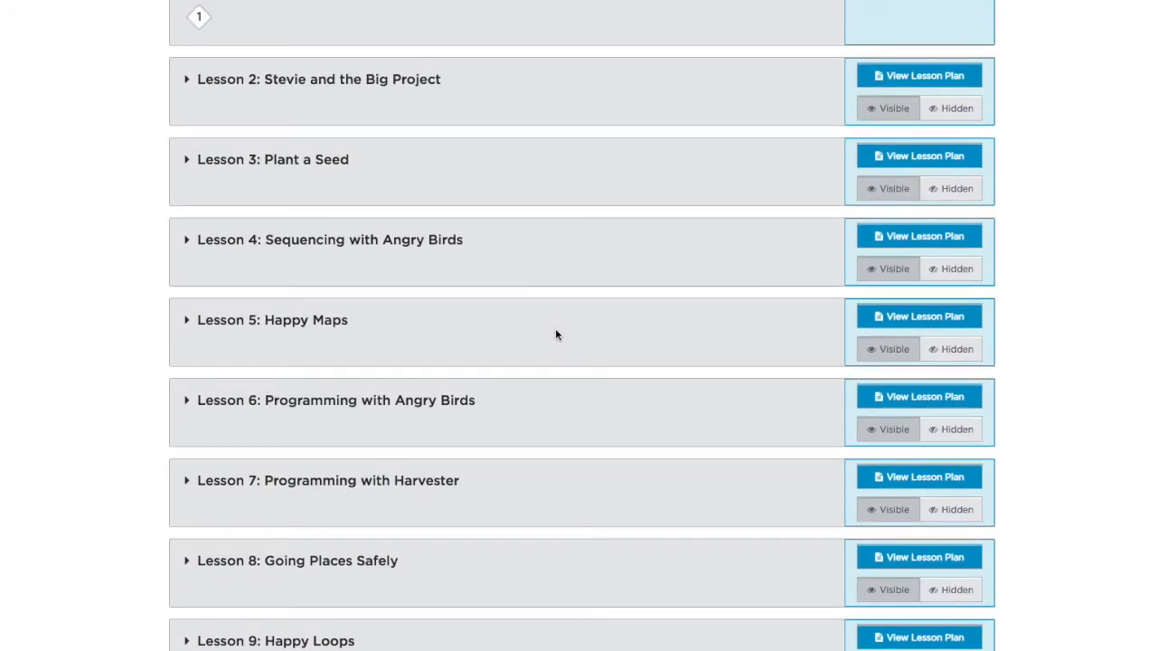
pyautogui.scroll(2, 556, 333)
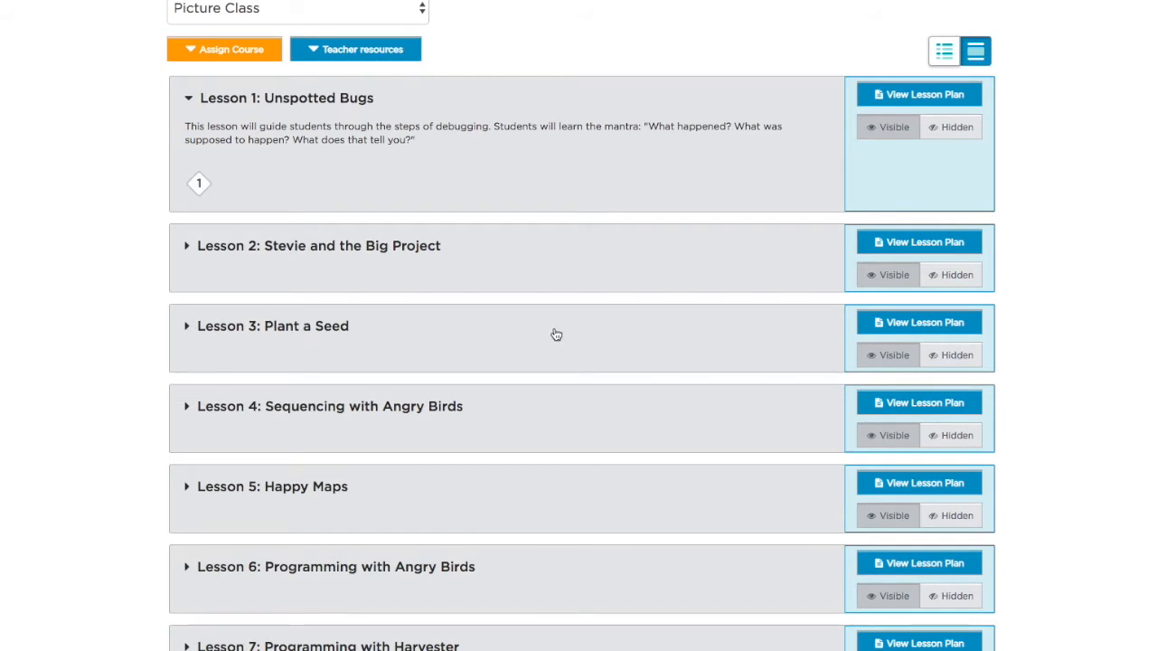
# - Expand Lessons 2 through 6 to show their levels and details
pyautogui.click(186, 247)
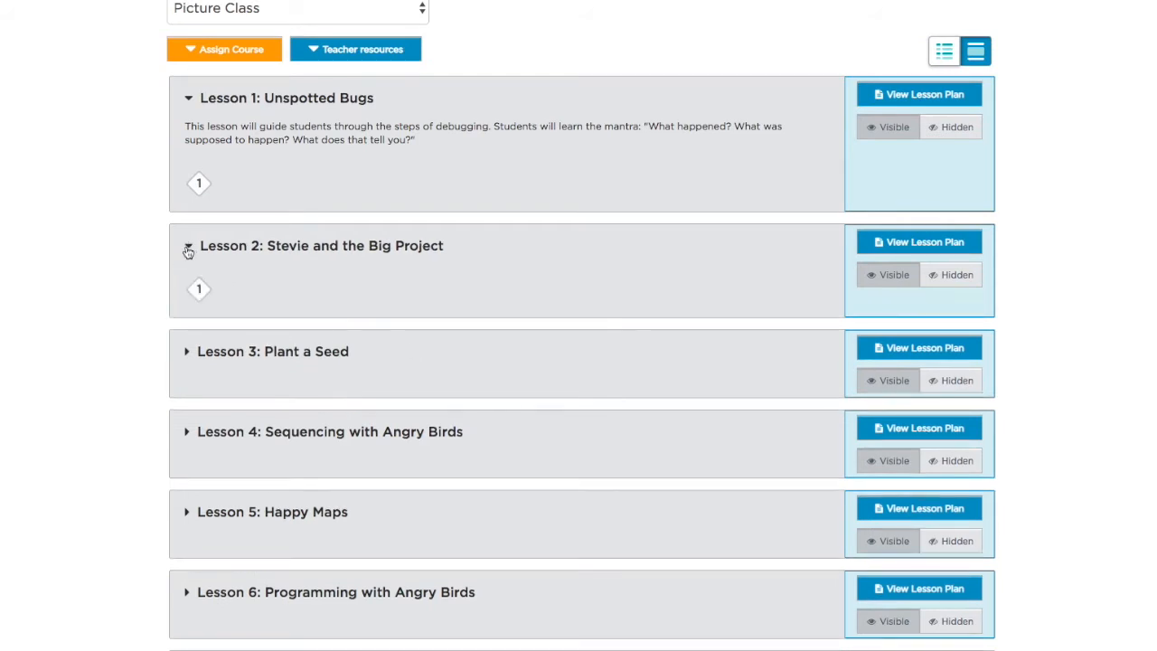
pyautogui.click(189, 355)
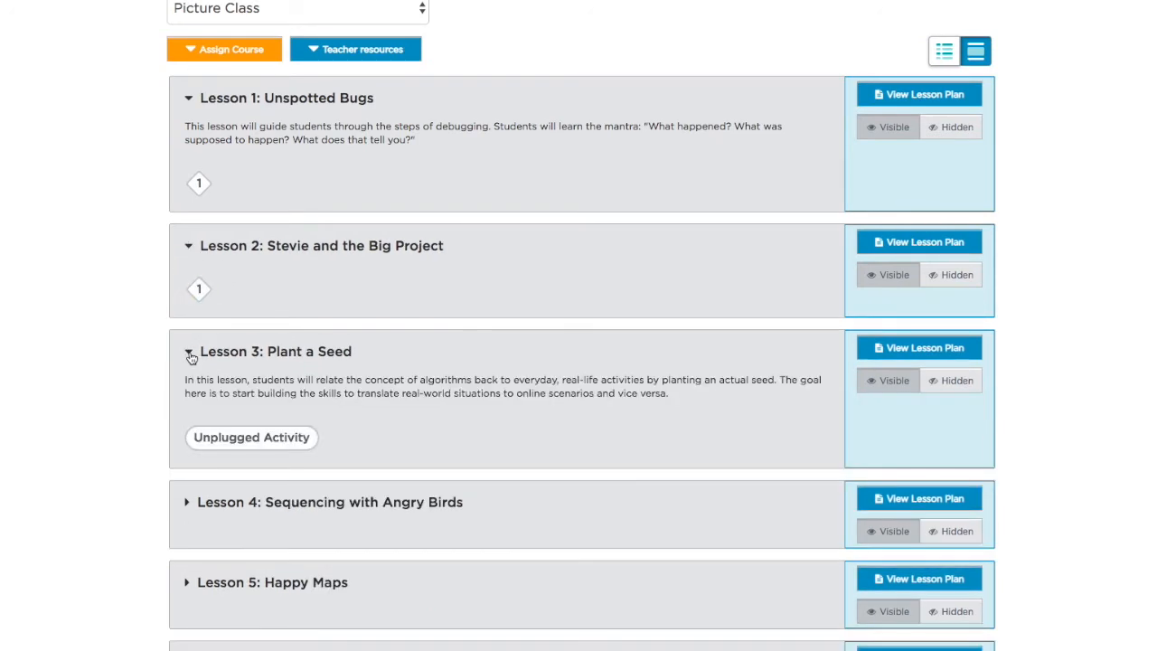
pyautogui.scroll(-2, 190, 357)
pyautogui.click(189, 355)
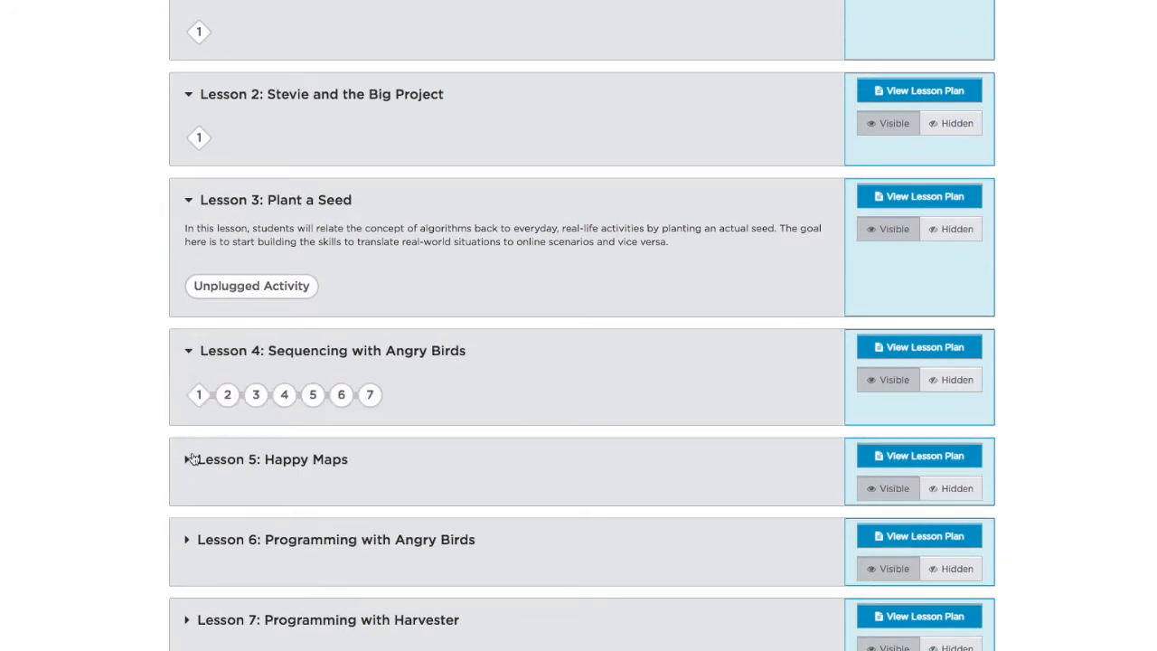
pyautogui.click(187, 460)
pyautogui.scroll(-2, 184, 505)
pyautogui.click(187, 489)
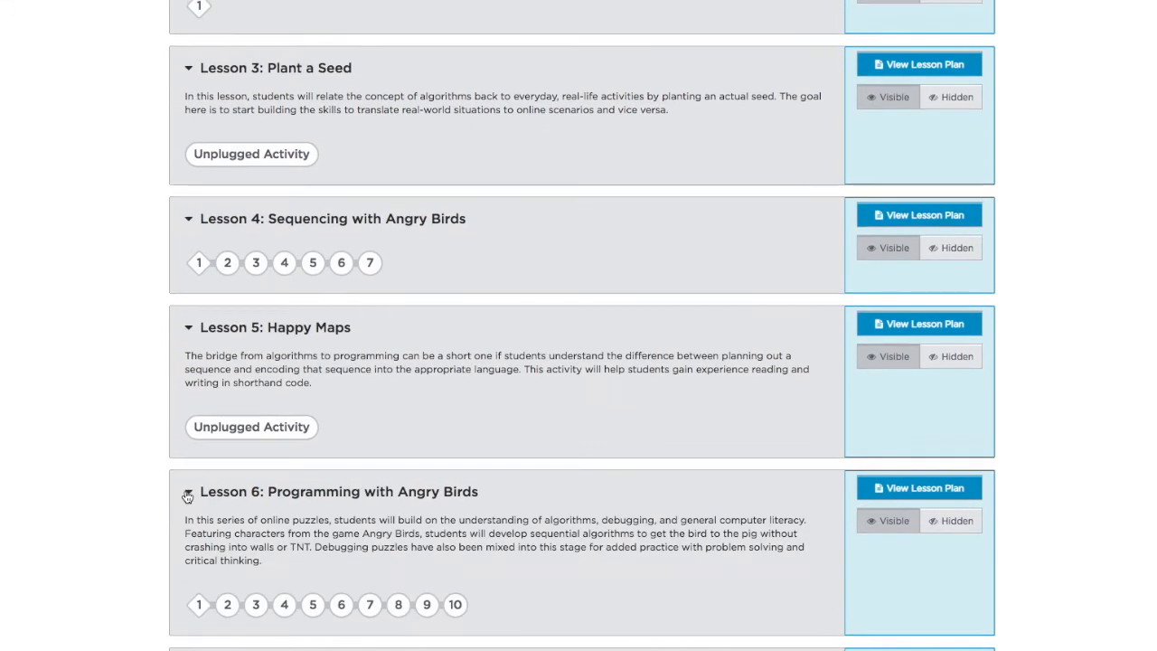
pyautogui.scroll(2, 184, 493)
pyautogui.scroll(2, 184, 493)
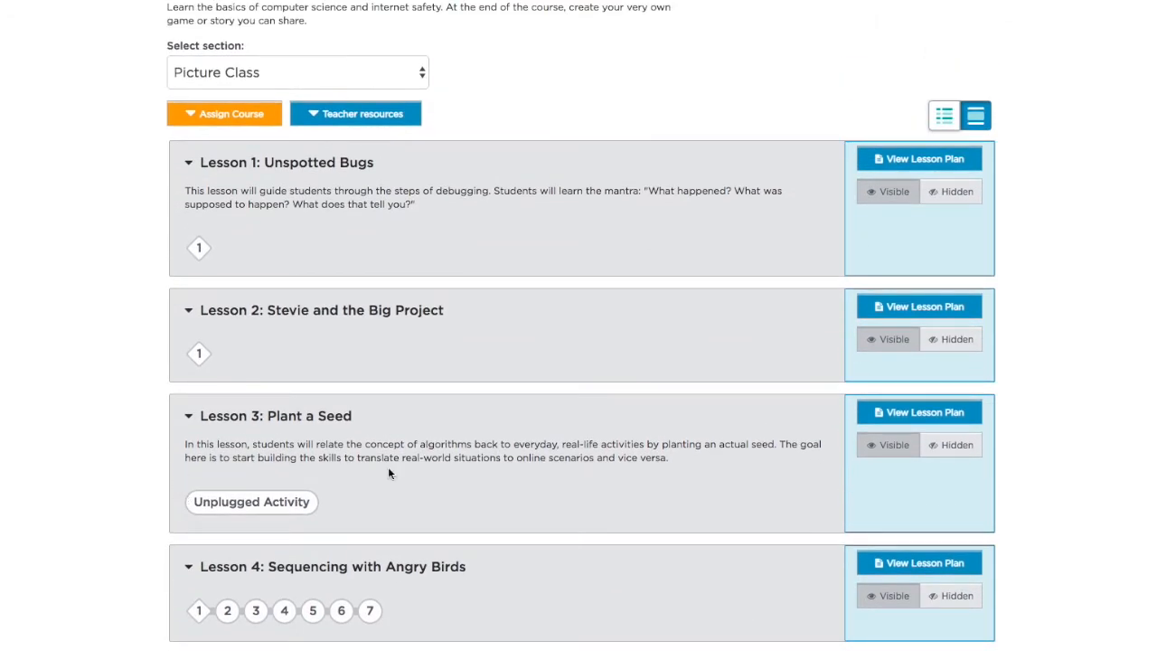
# - Set Lesson 3: Plant a Seed to Hidden for Picture Class students
pyautogui.click(952, 448)
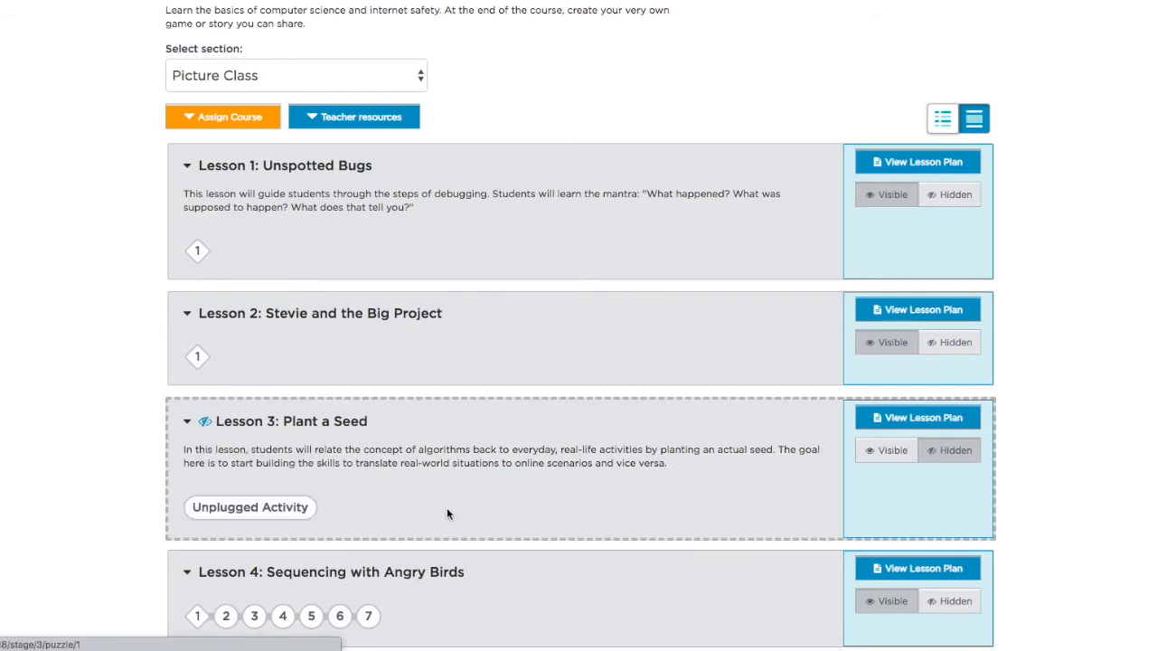
pyautogui.scroll(-1, 448, 508)
pyautogui.scroll(-3, 447, 512)
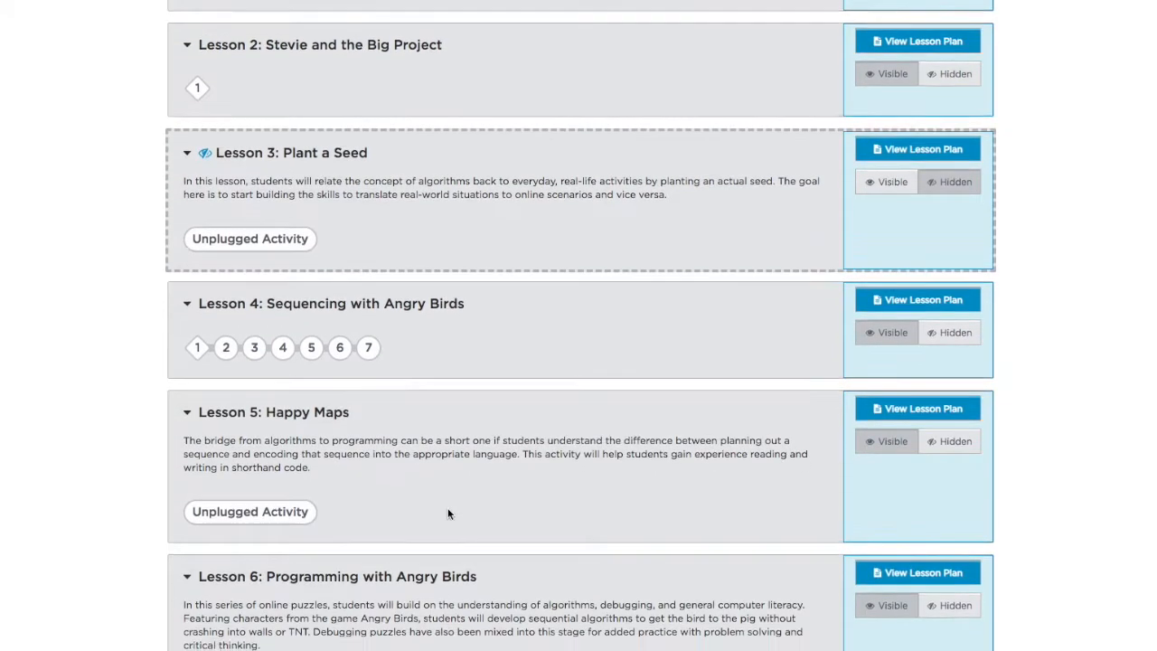
pyautogui.scroll(4, 447, 513)
pyautogui.scroll(-6, 447, 514)
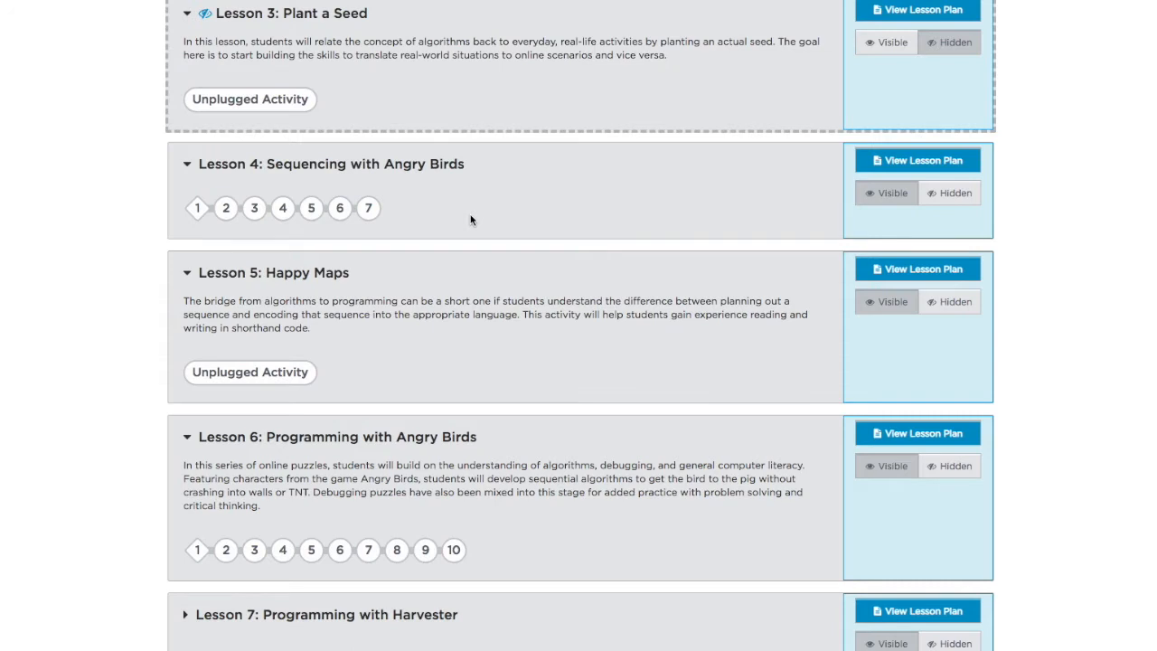
pyautogui.scroll(-1, 470, 220)
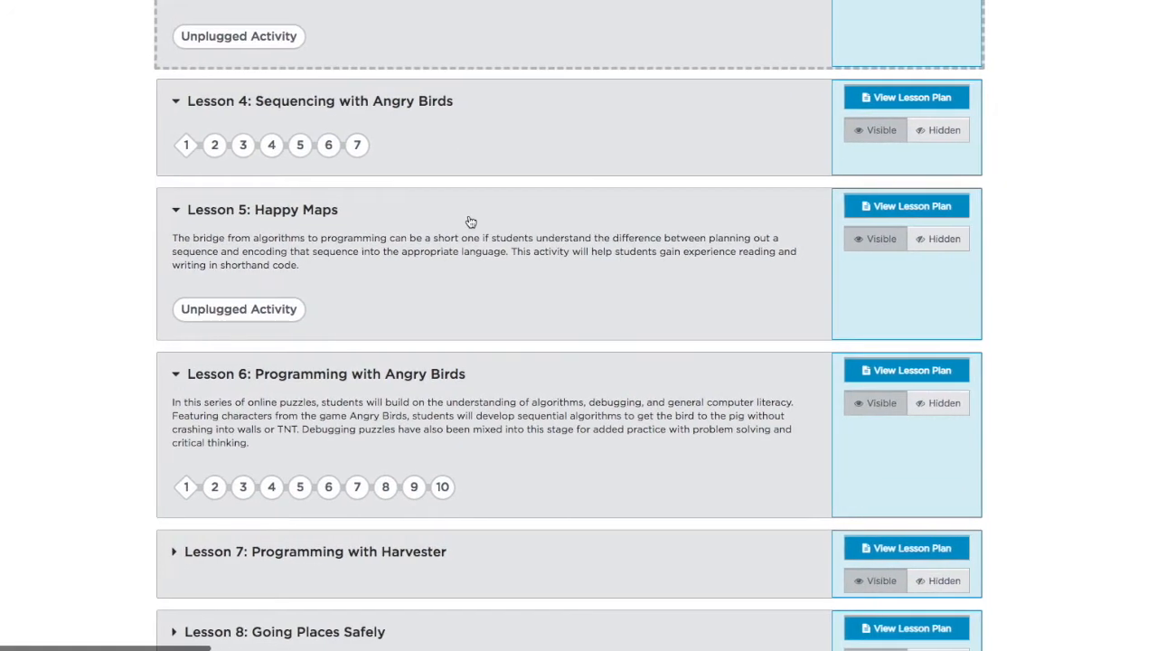
pyautogui.click(921, 240)
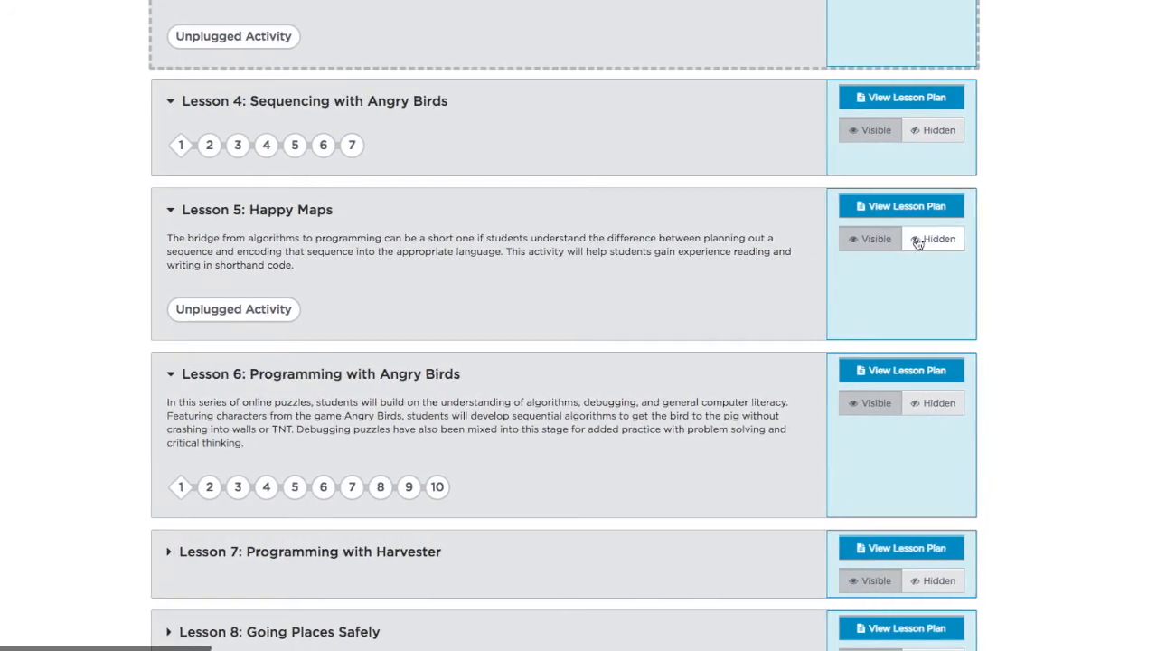
pyautogui.click(933, 408)
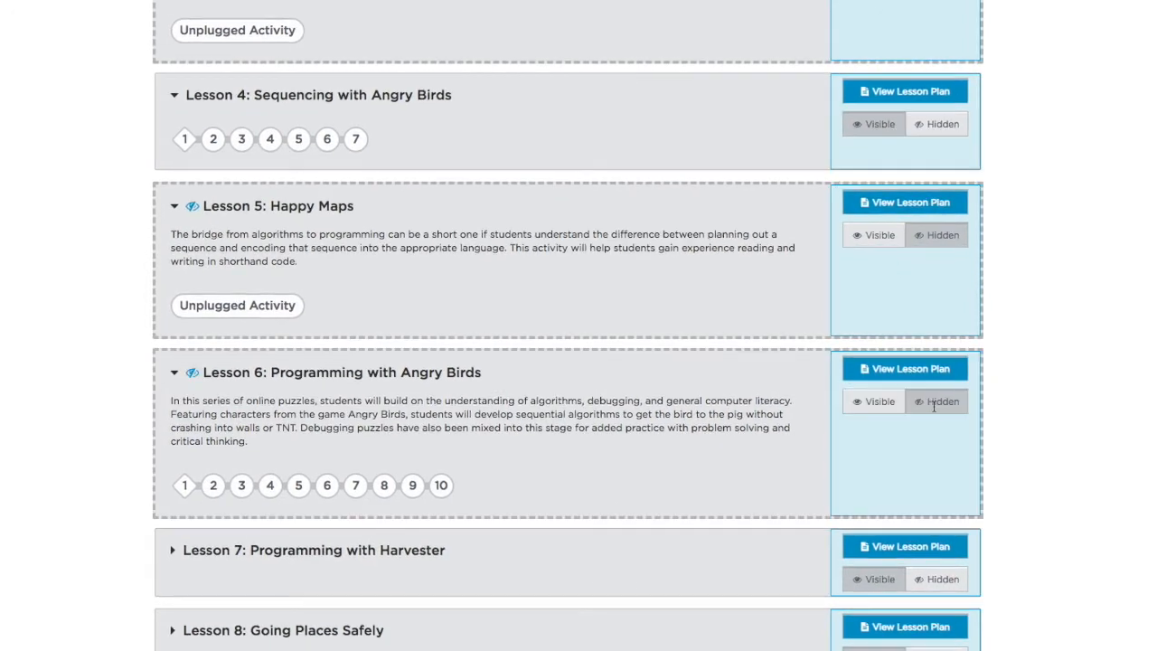
pyautogui.scroll(-5, 934, 407)
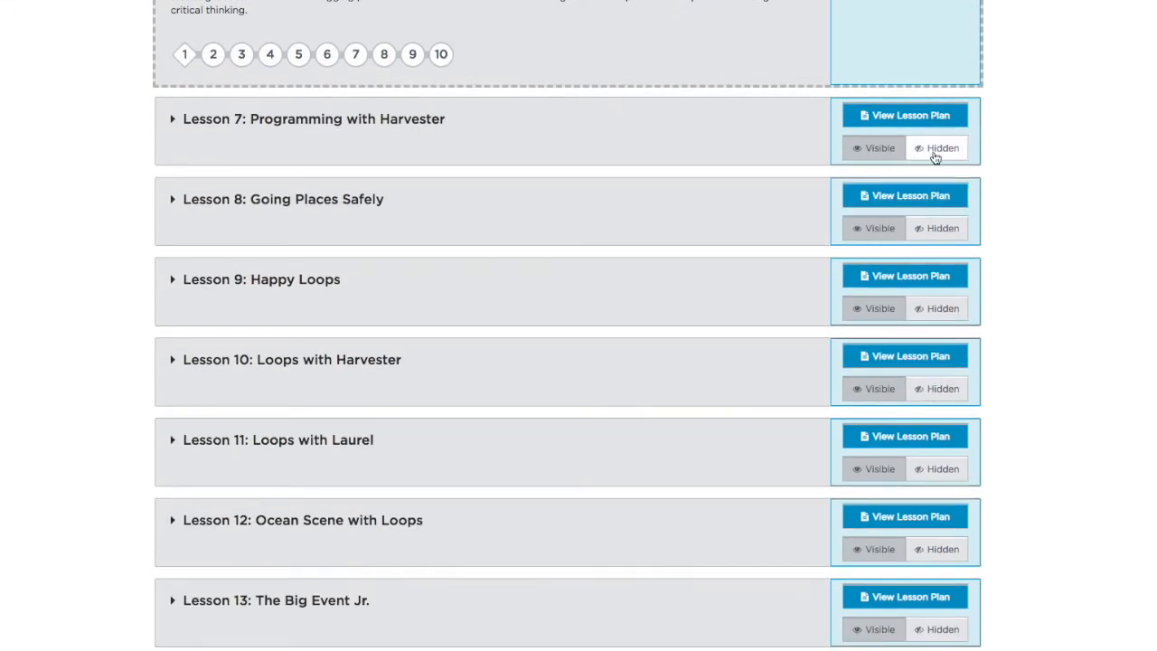
pyautogui.click(936, 152)
pyautogui.click(936, 230)
pyautogui.click(938, 321)
pyautogui.click(936, 397)
pyautogui.scroll(-2, 935, 395)
pyautogui.click(936, 328)
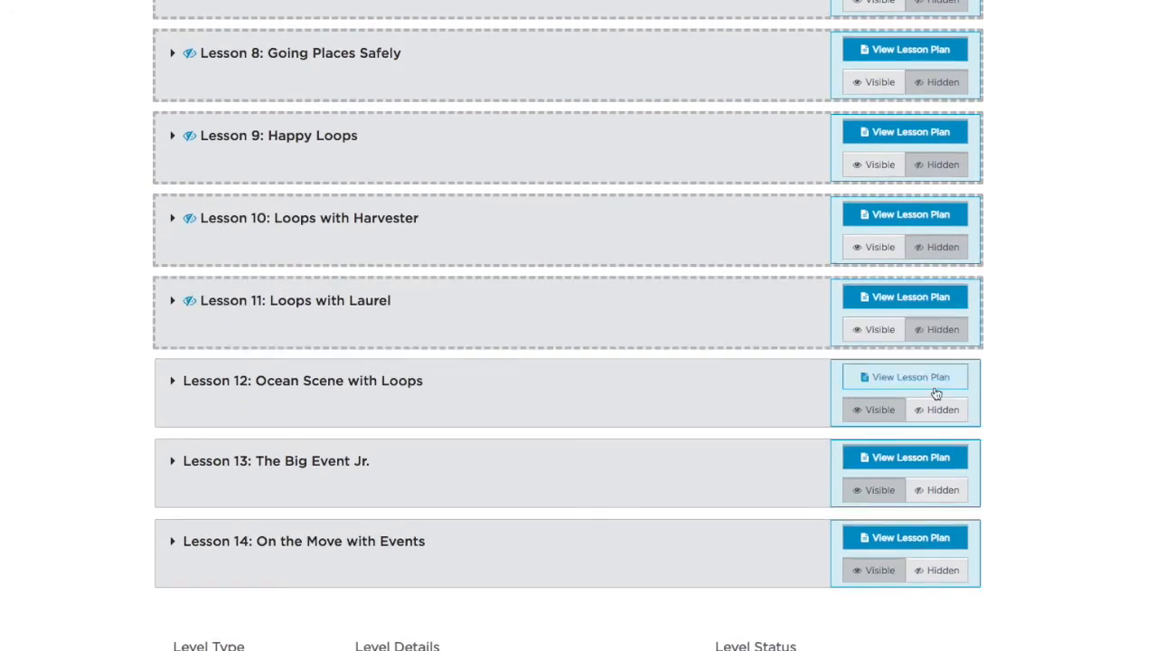
pyautogui.click(939, 414)
pyautogui.click(928, 492)
pyautogui.click(925, 573)
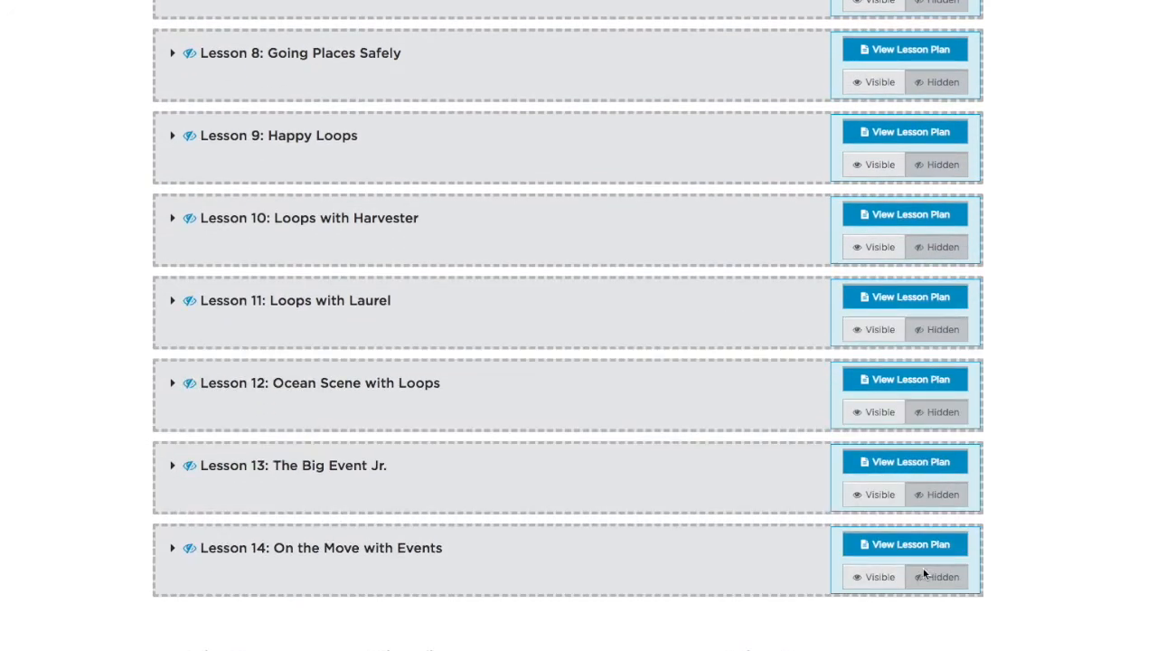
pyautogui.scroll(5, 641, 331)
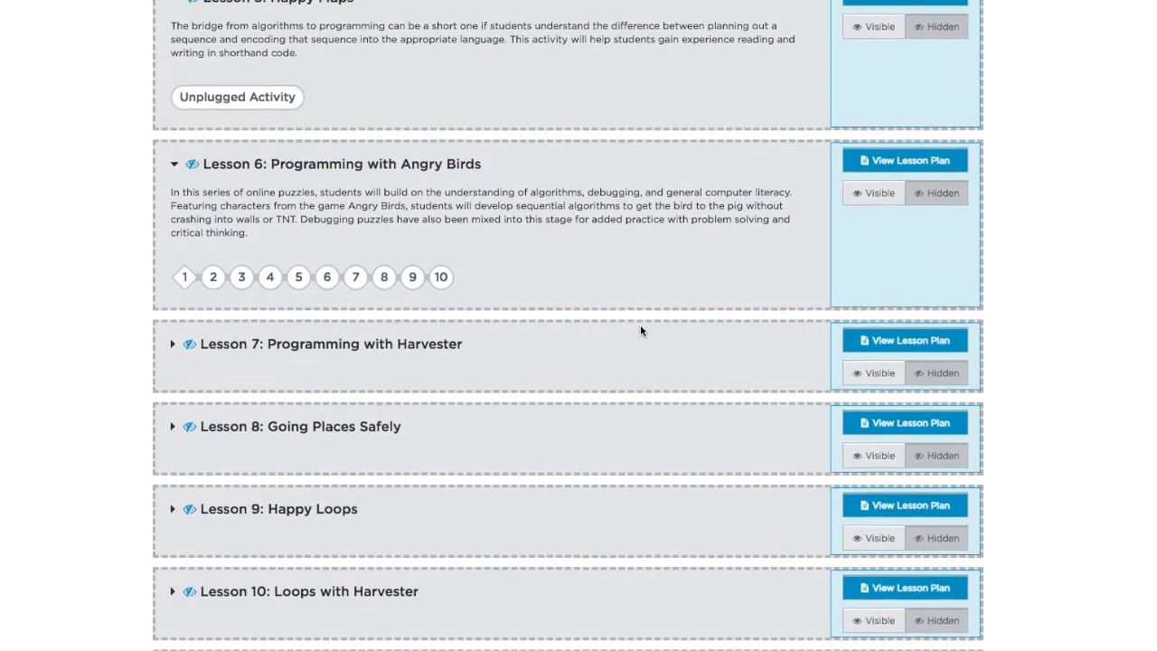
pyautogui.scroll(1, 640, 331)
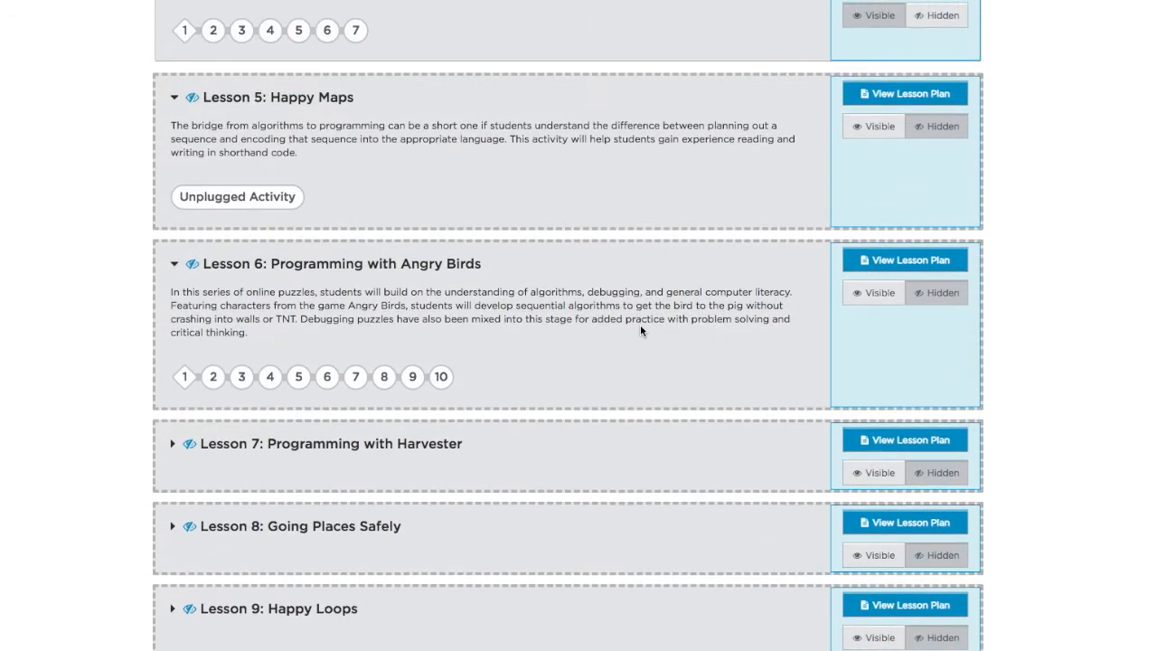
pyautogui.scroll(-1, 640, 331)
pyautogui.hscroll(3, 640, 331)
pyautogui.hscroll(-4, 641, 331)
pyautogui.scroll(5, 651, 335)
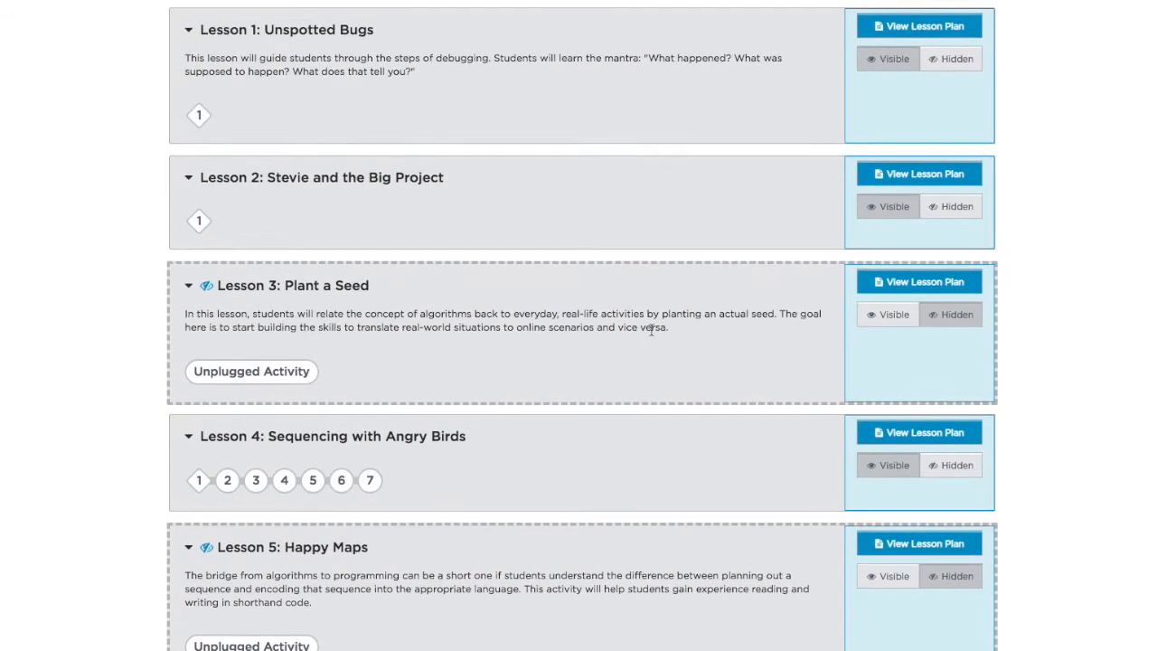
pyautogui.scroll(5, 651, 330)
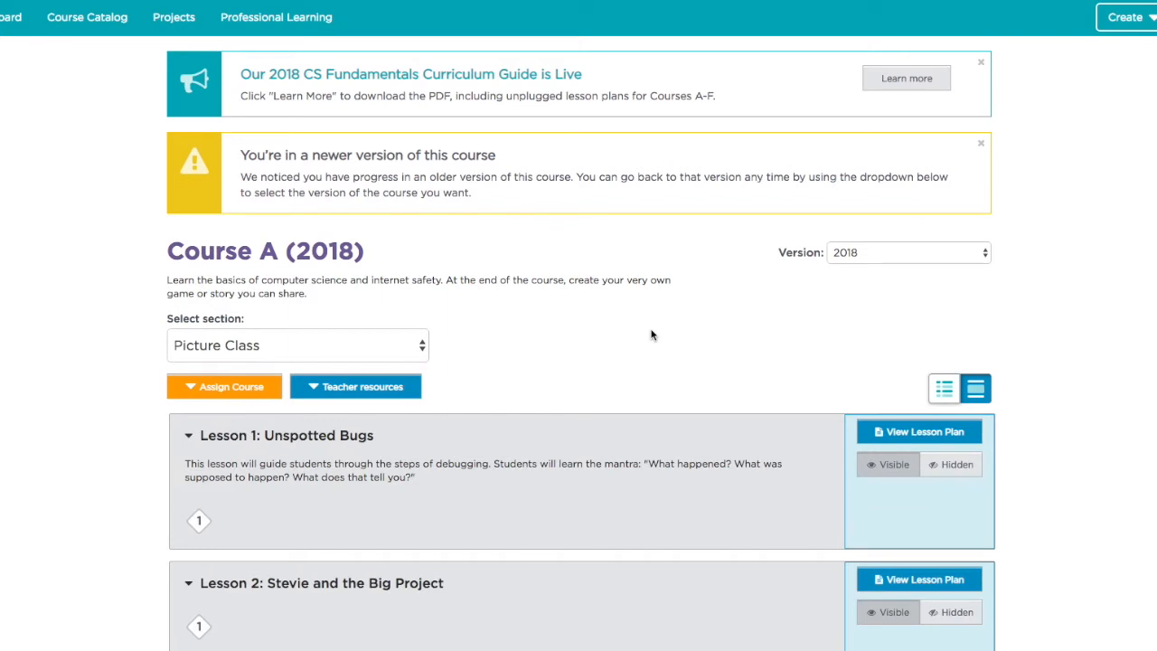
pyautogui.hscroll(1, 652, 334)
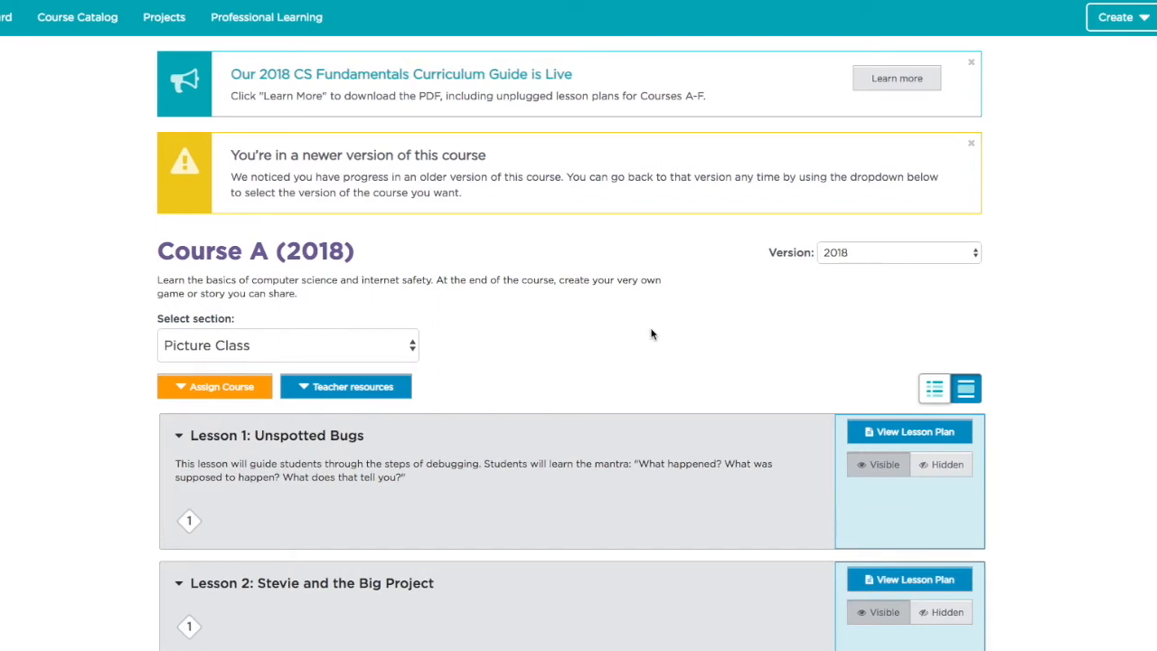
pyautogui.scroll(-2, 651, 335)
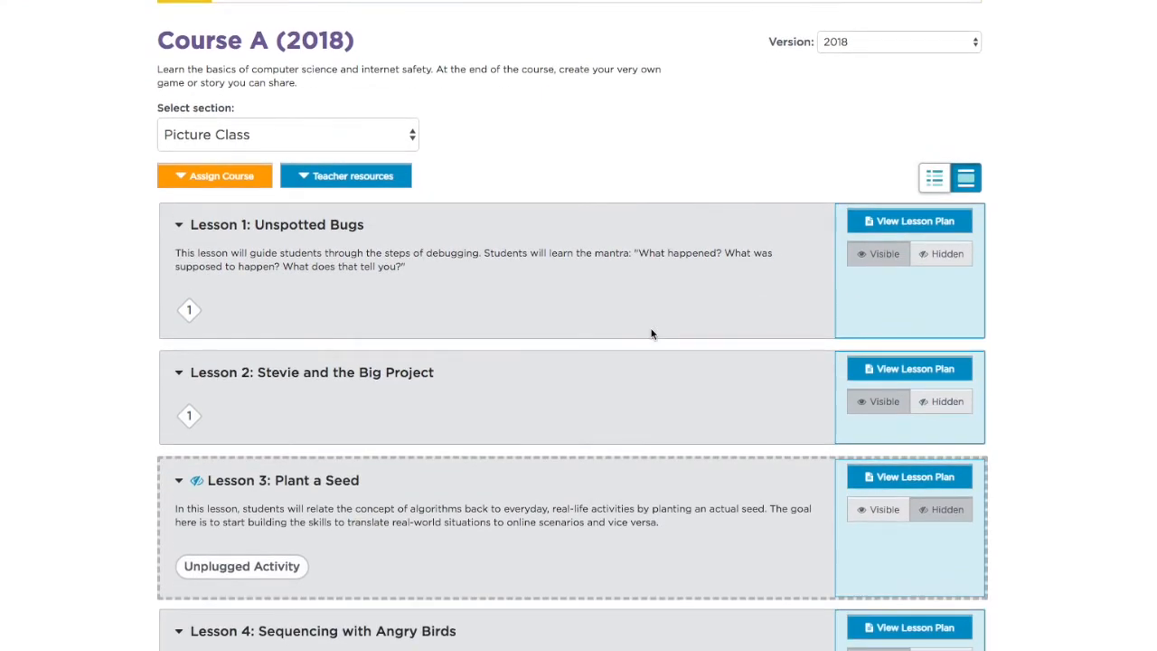
pyautogui.scroll(2, 651, 334)
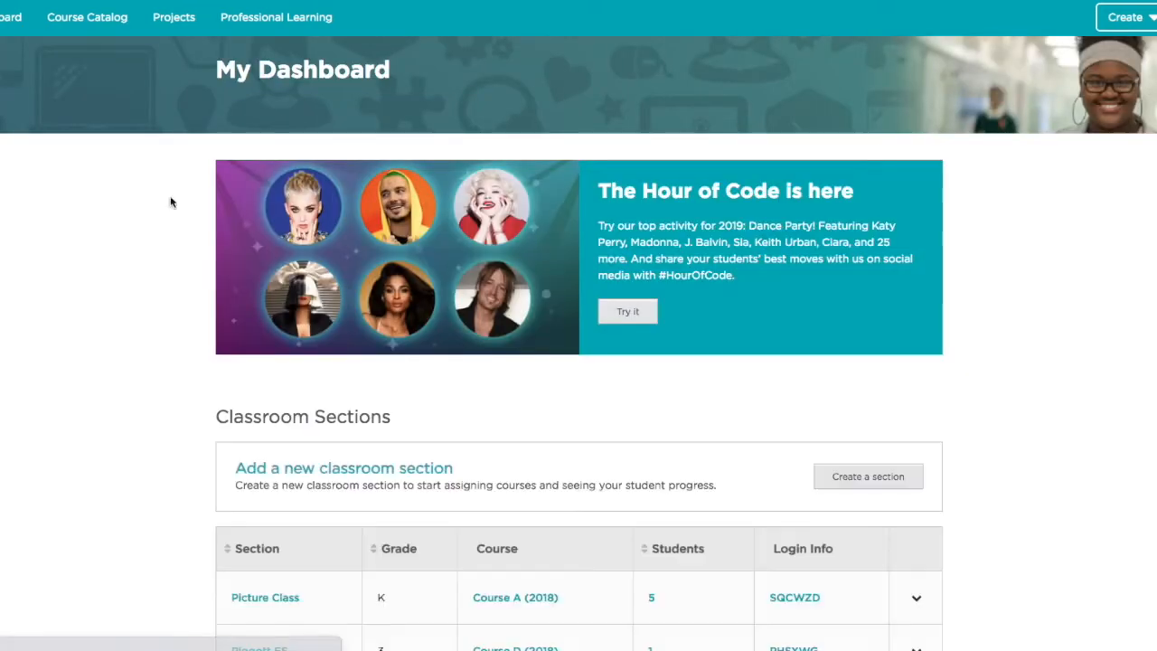
# - Open Print Login Cards from the Picture Class row's dropdown on the Dashboard
pyautogui.scroll(-4, 312, 312)
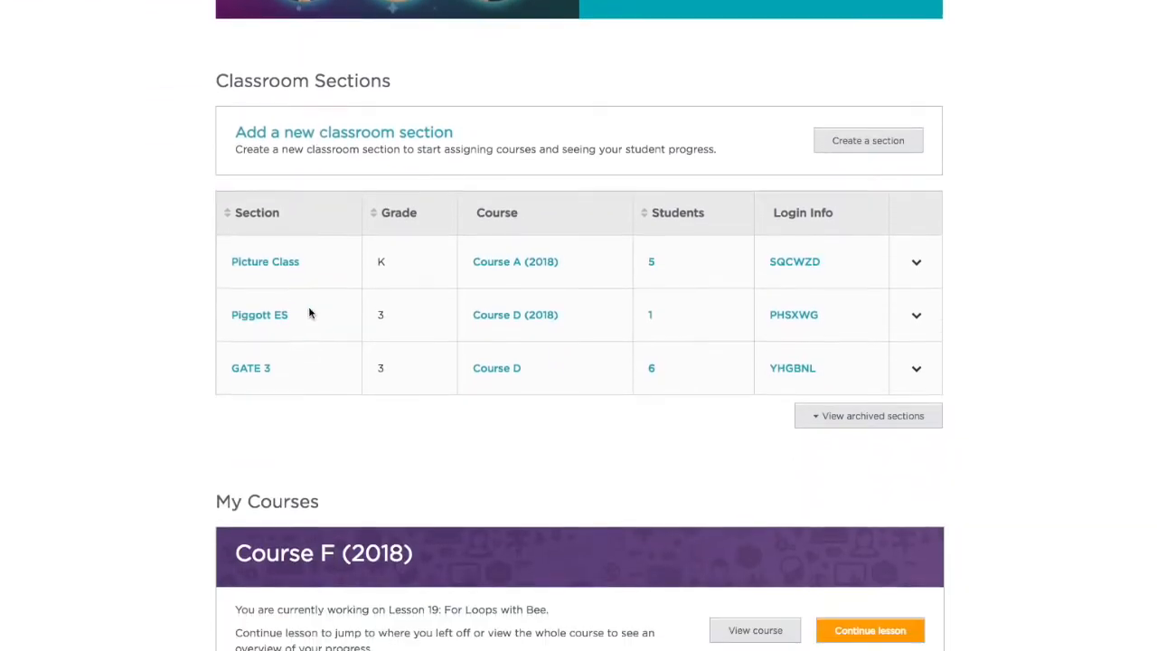
pyautogui.scroll(-1, 309, 314)
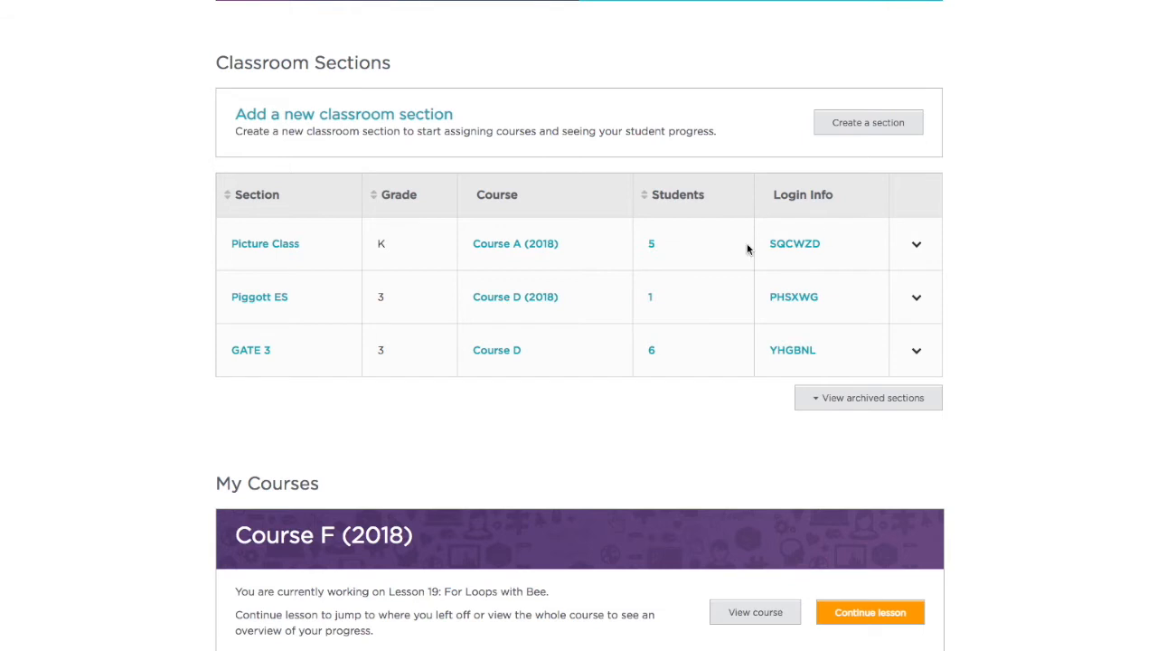
pyautogui.click(916, 250)
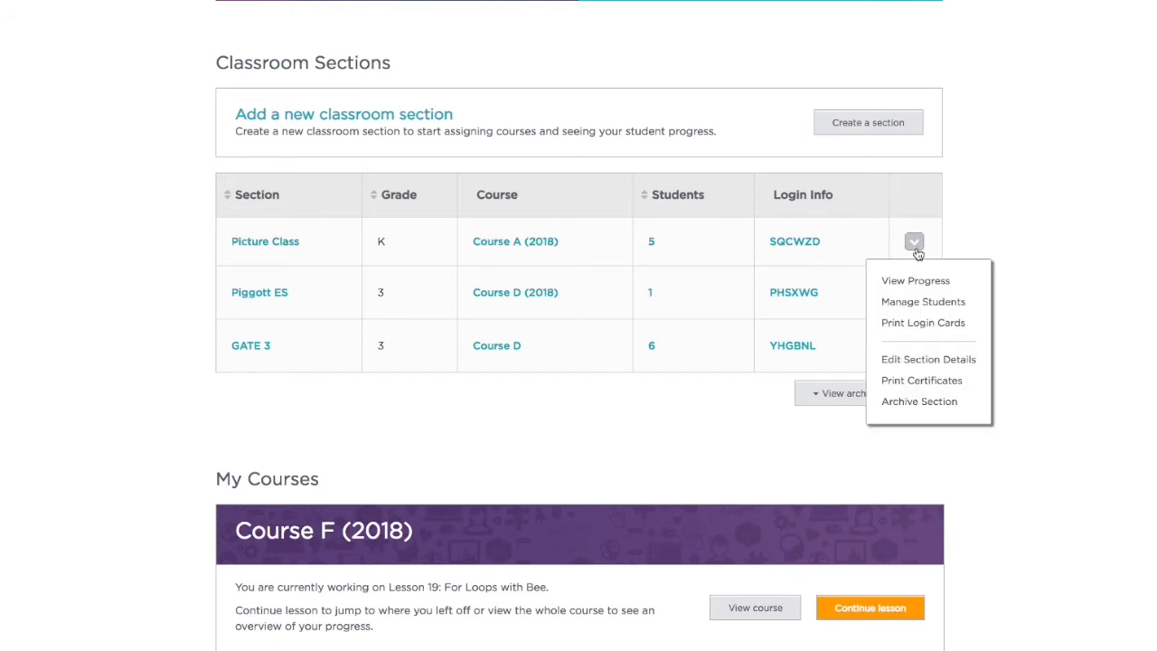
pyautogui.click(934, 324)
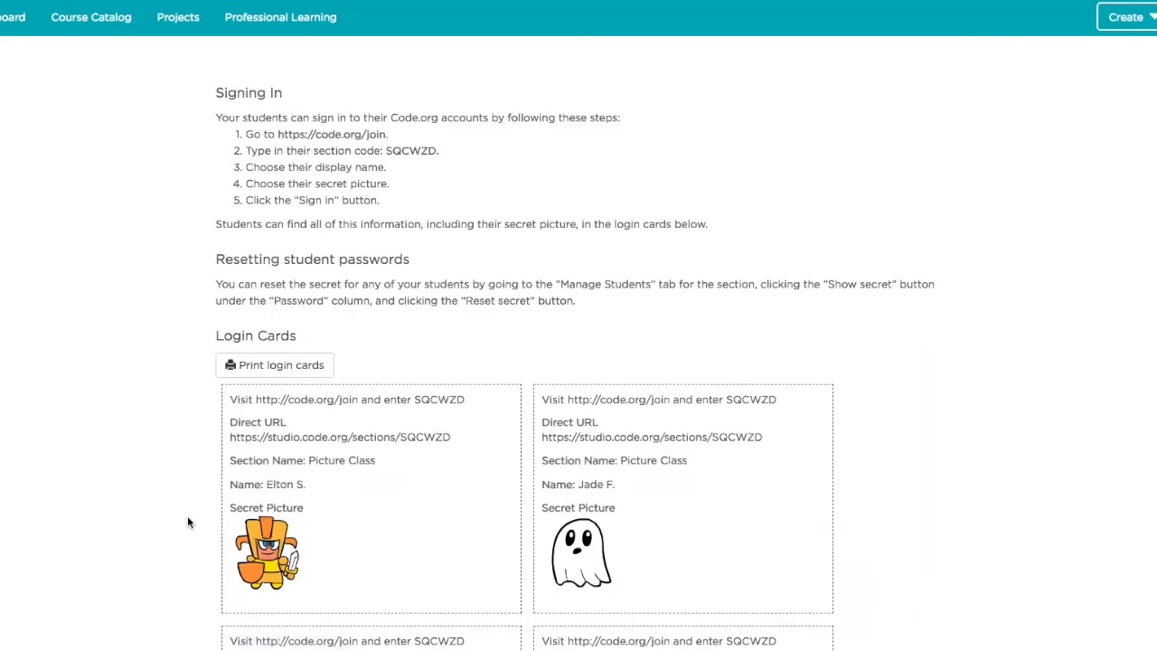
# - Select the first card's direct sign-in URL and open a new Chrome incognito window
pyautogui.moveTo(230, 437); pyautogui.dragTo(459, 445)
pyautogui.press('super+c')
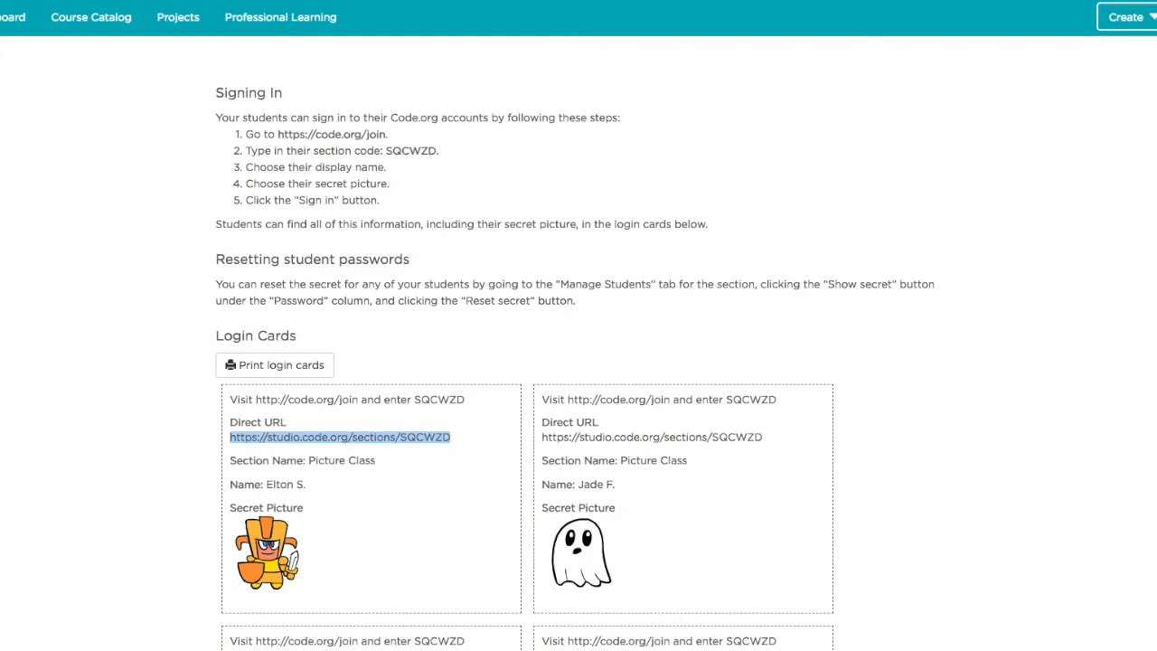
pyautogui.click(1156, 1)
pyautogui.click(1085, 32)
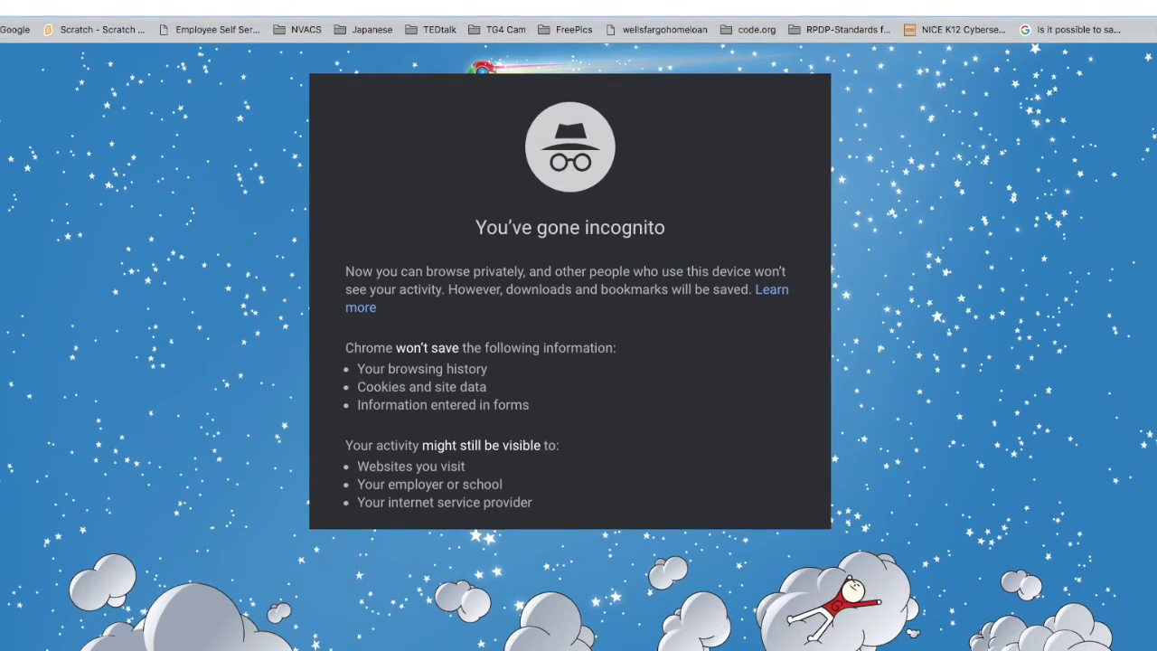
# - Paste the Picture Class sign-in URL, choose the first student and their knight picture, and sign in
pyautogui.press('super+v')
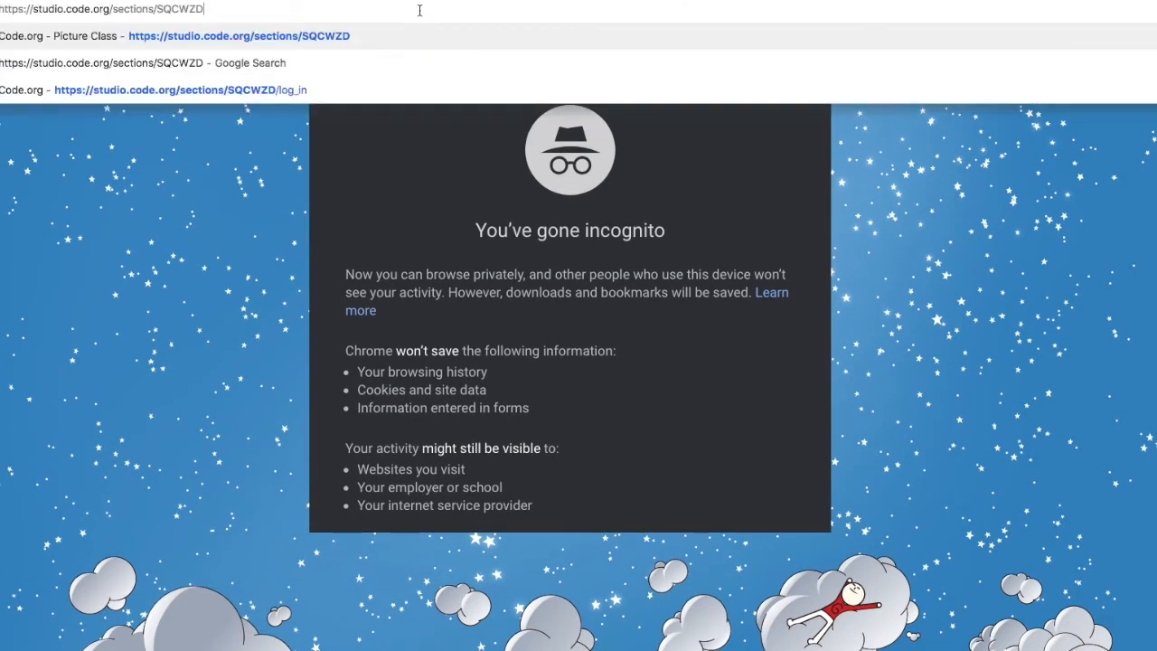
pyautogui.press('Return')
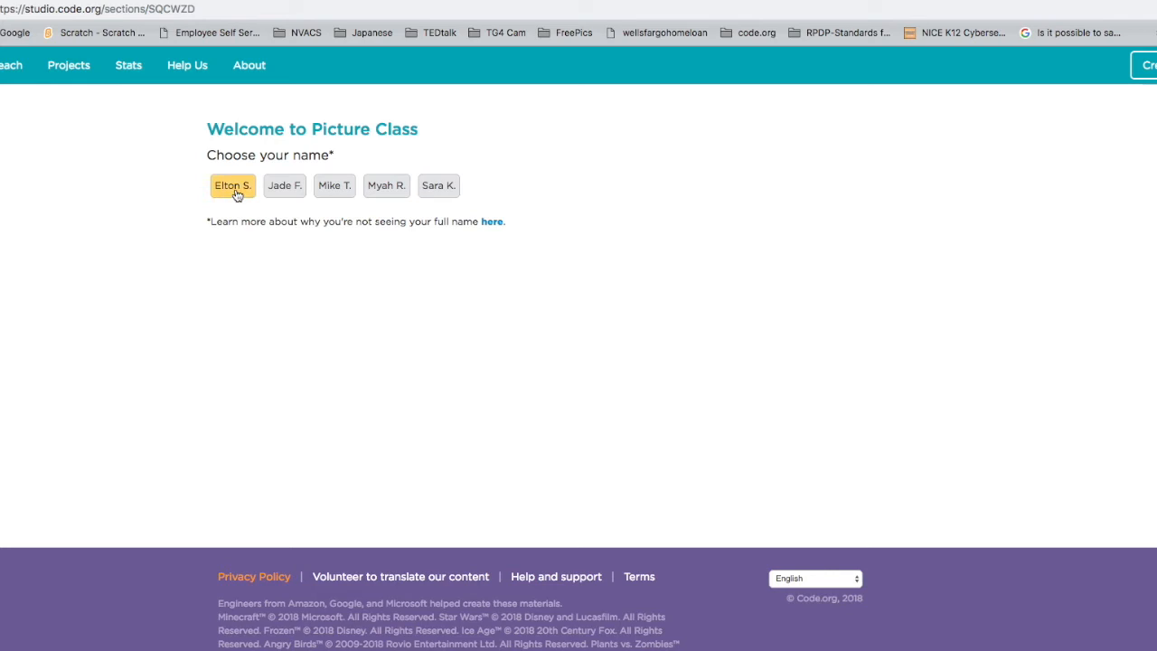
pyautogui.click(235, 187)
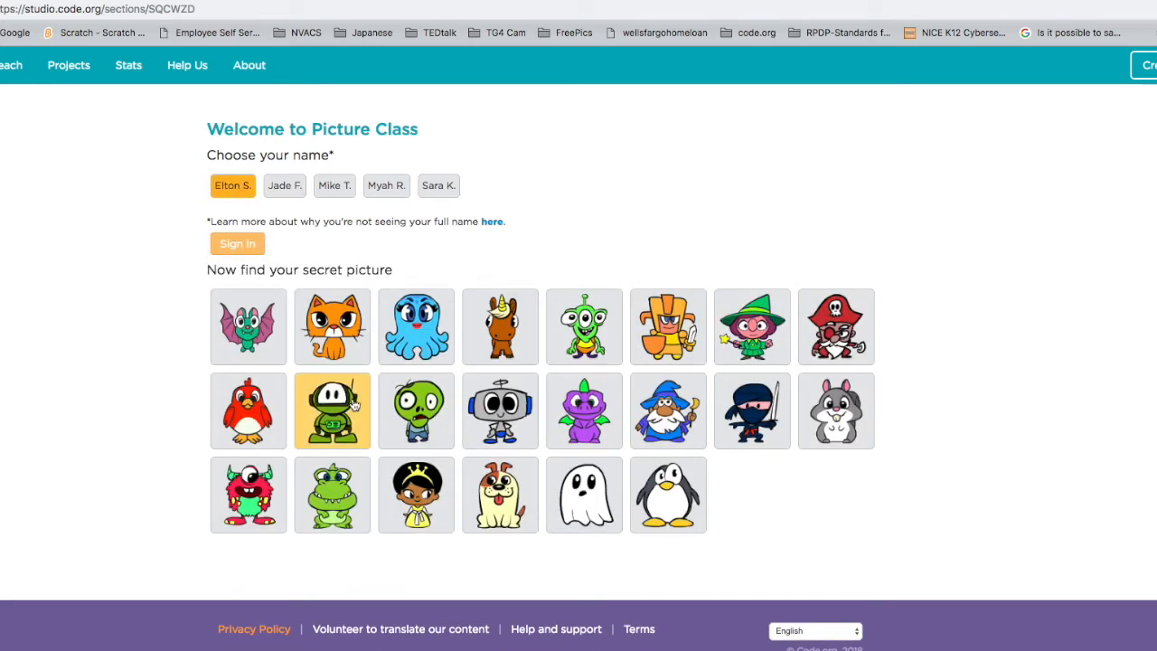
pyautogui.click(664, 329)
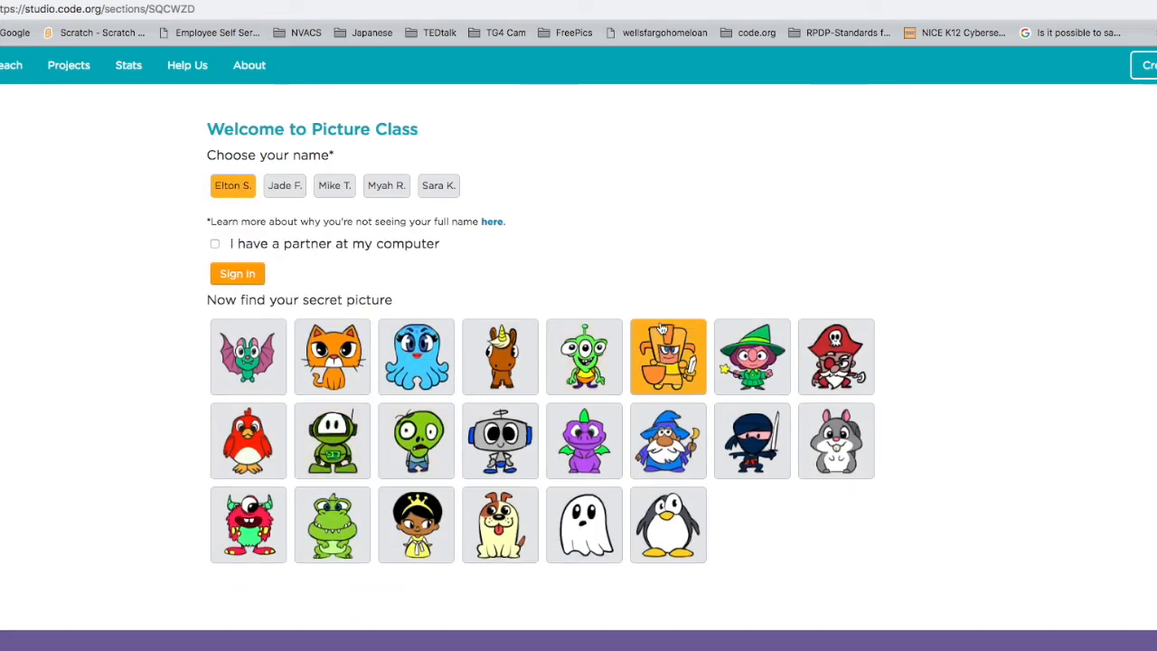
pyautogui.click(238, 274)
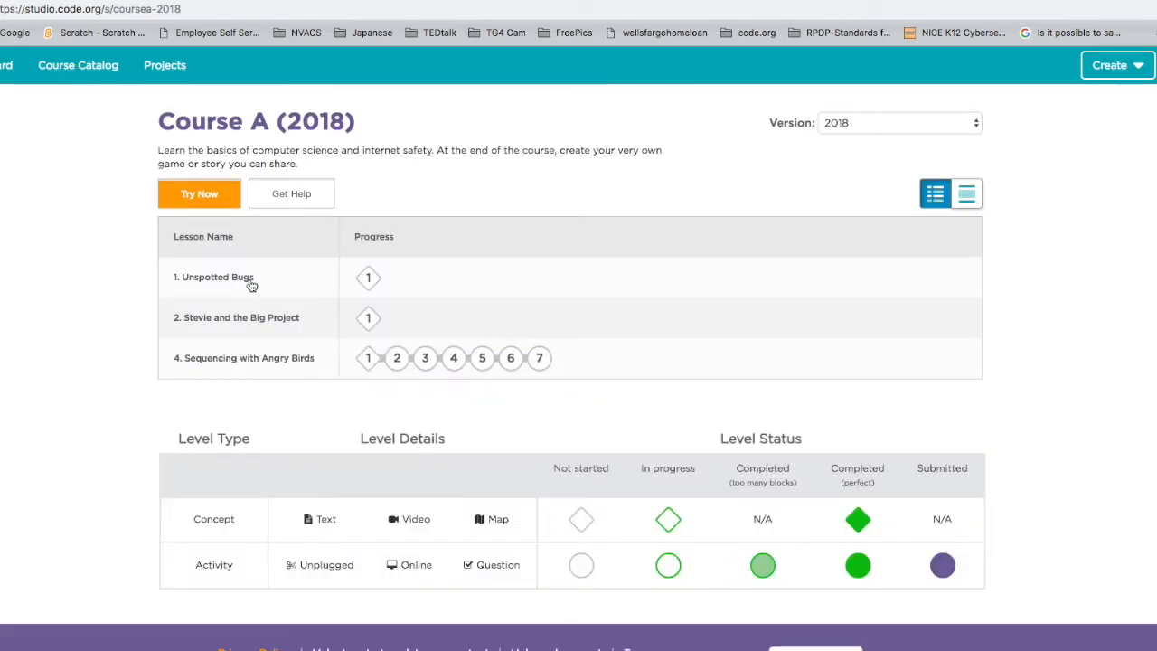
# - Drag the student's incognito window off to the right to reveal the teacher's login cards page
pyautogui.scroll(-1, 251, 286)
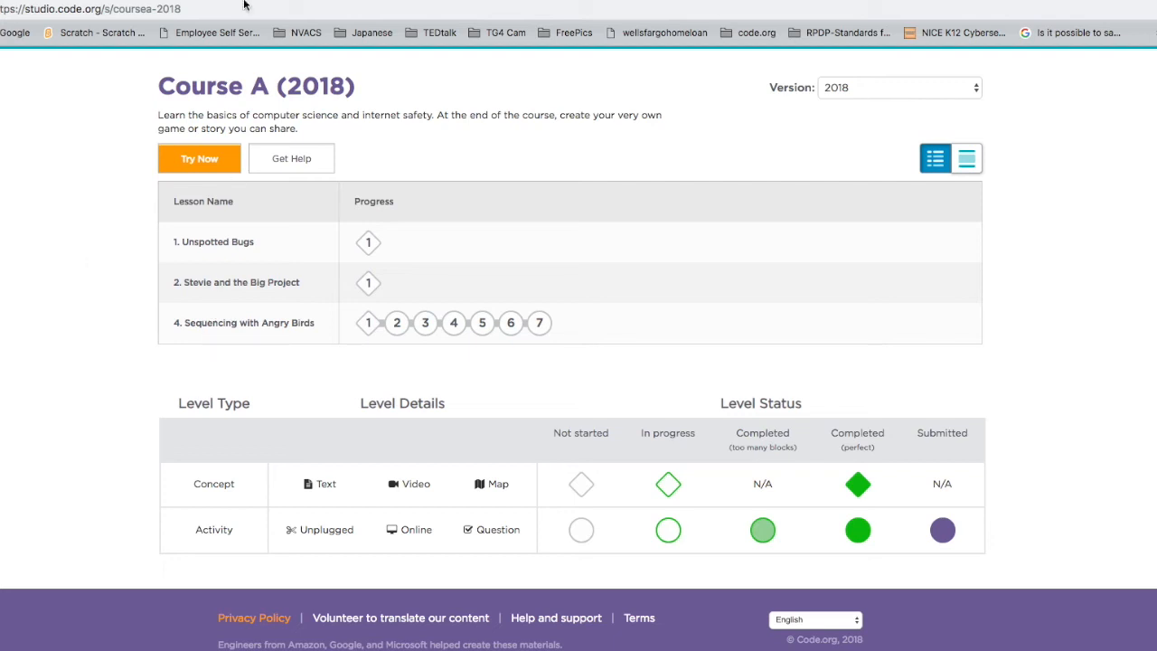
pyautogui.moveTo(198, 1); pyautogui.dragTo(1156, 11)
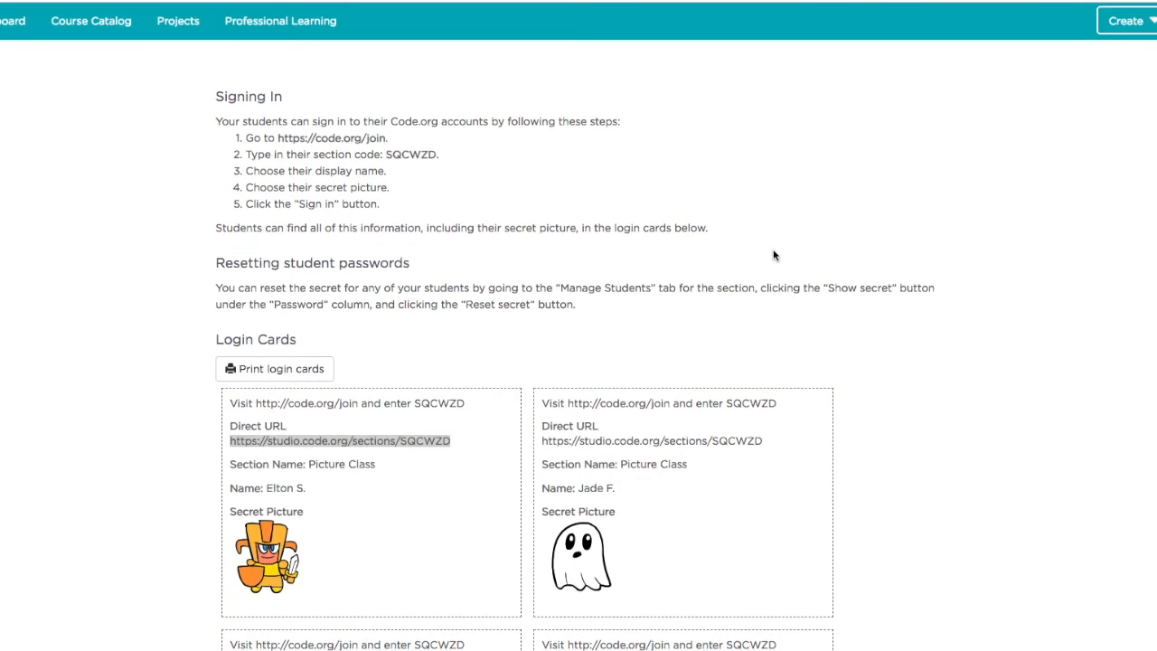
# - Return to the teacher's Dashboard and open the full Course A (2018) lesson list
pyautogui.click(3, 18)
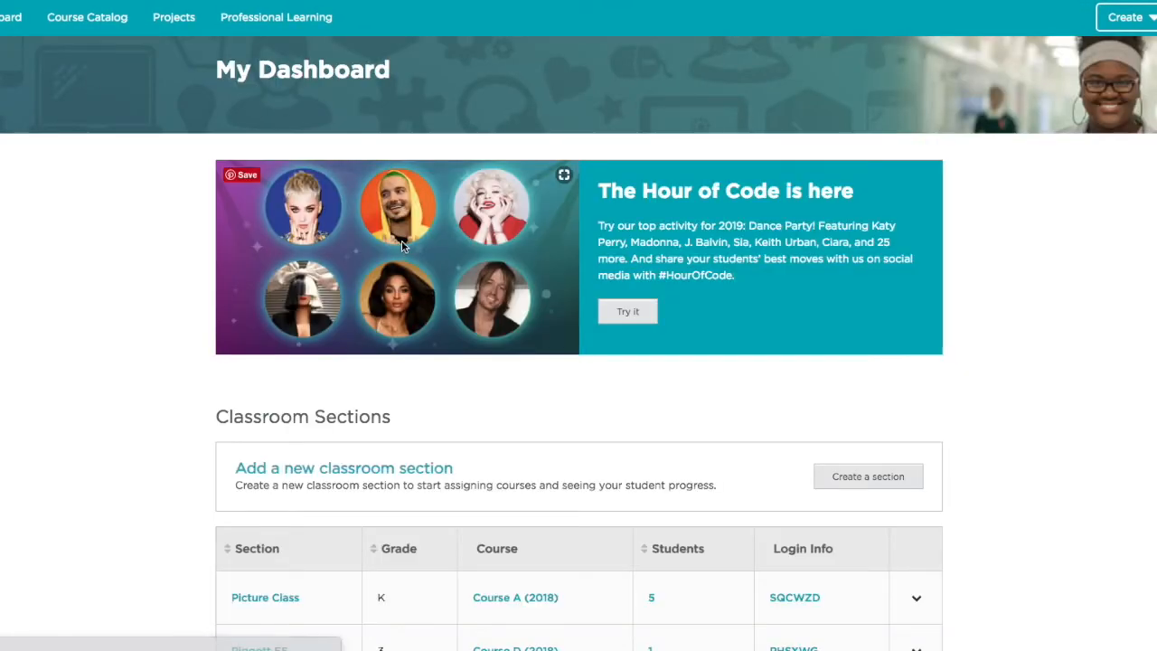
pyautogui.scroll(-4, 401, 240)
pyautogui.scroll(-1, 452, 217)
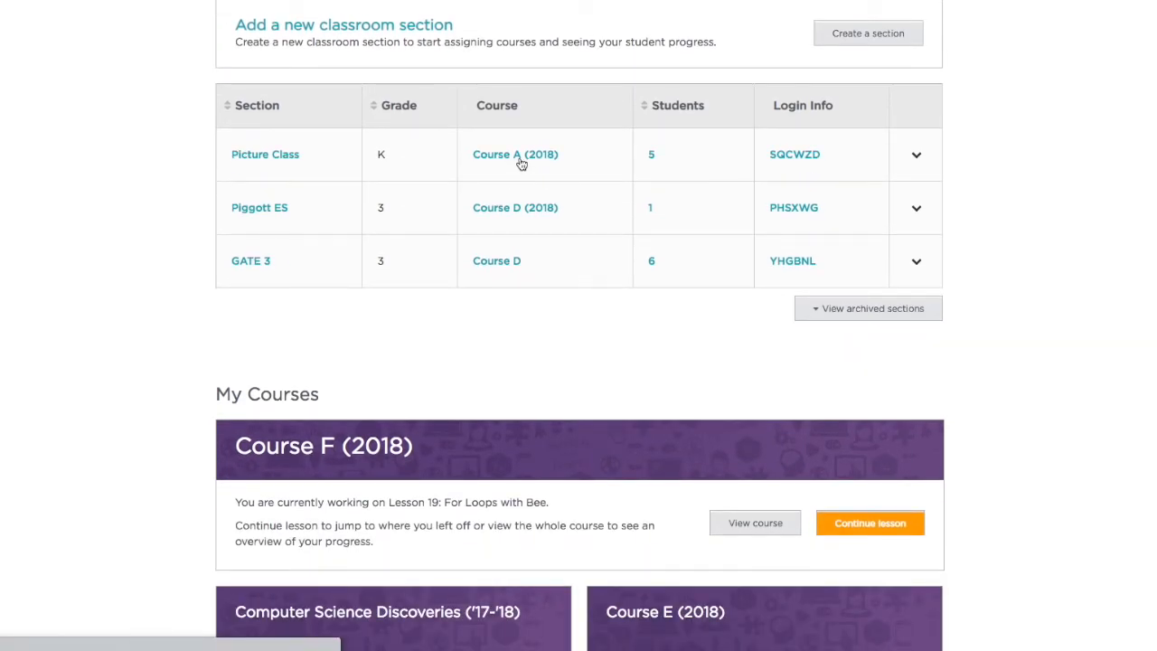
pyautogui.click(521, 163)
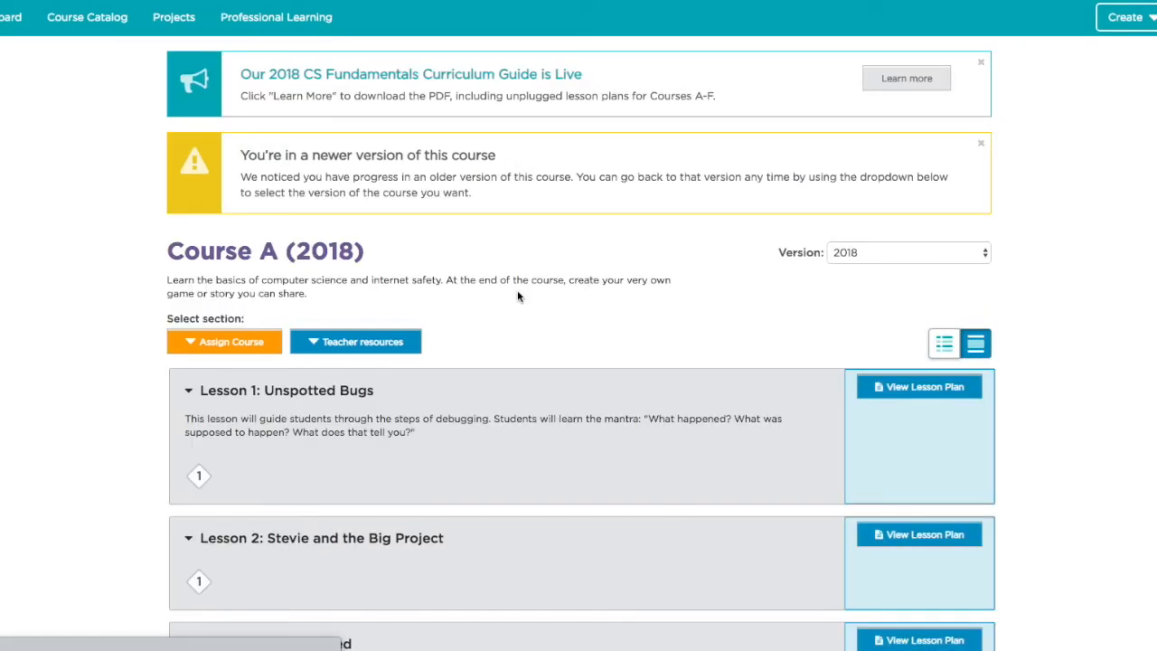
pyautogui.scroll(-10, 516, 328)
pyautogui.scroll(-8, 517, 368)
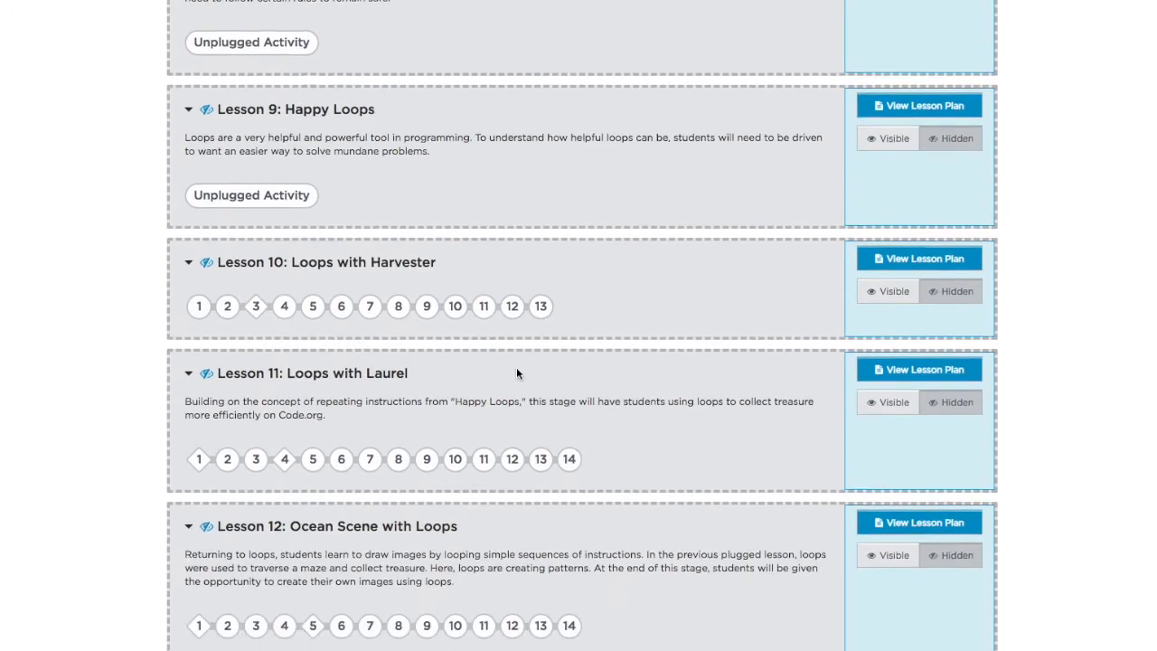
pyautogui.scroll(-4, 516, 373)
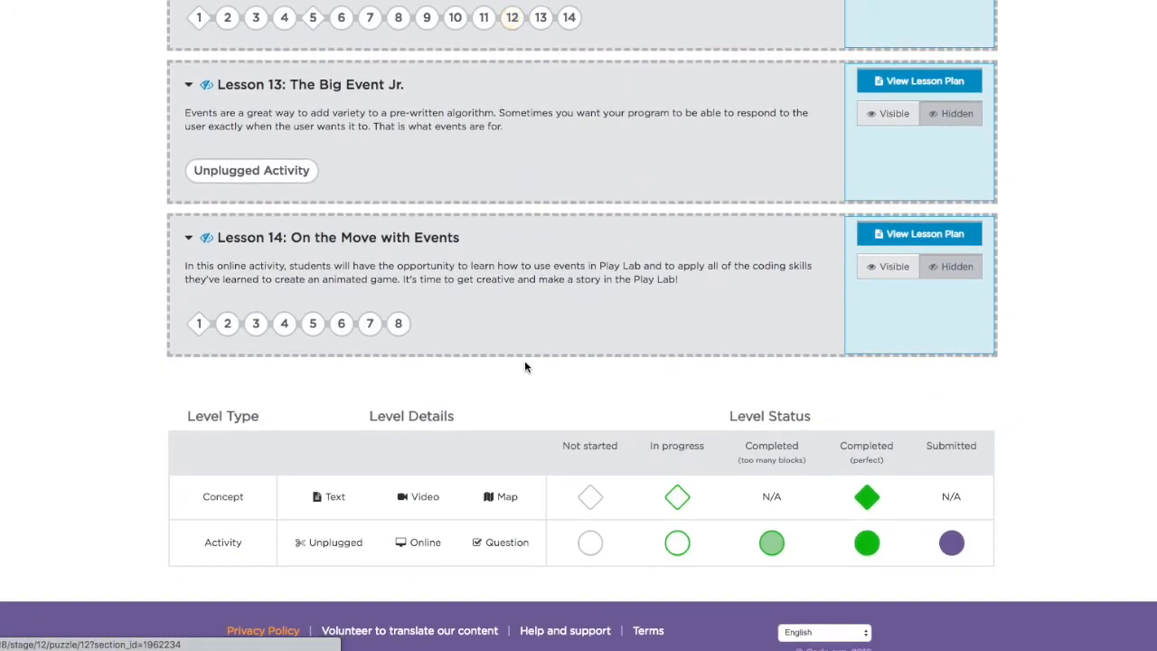
# - Bring the student window back beside the teacher page to compare, then close it
pyautogui.moveTo(1156, 36); pyautogui.dragTo(246, 22)
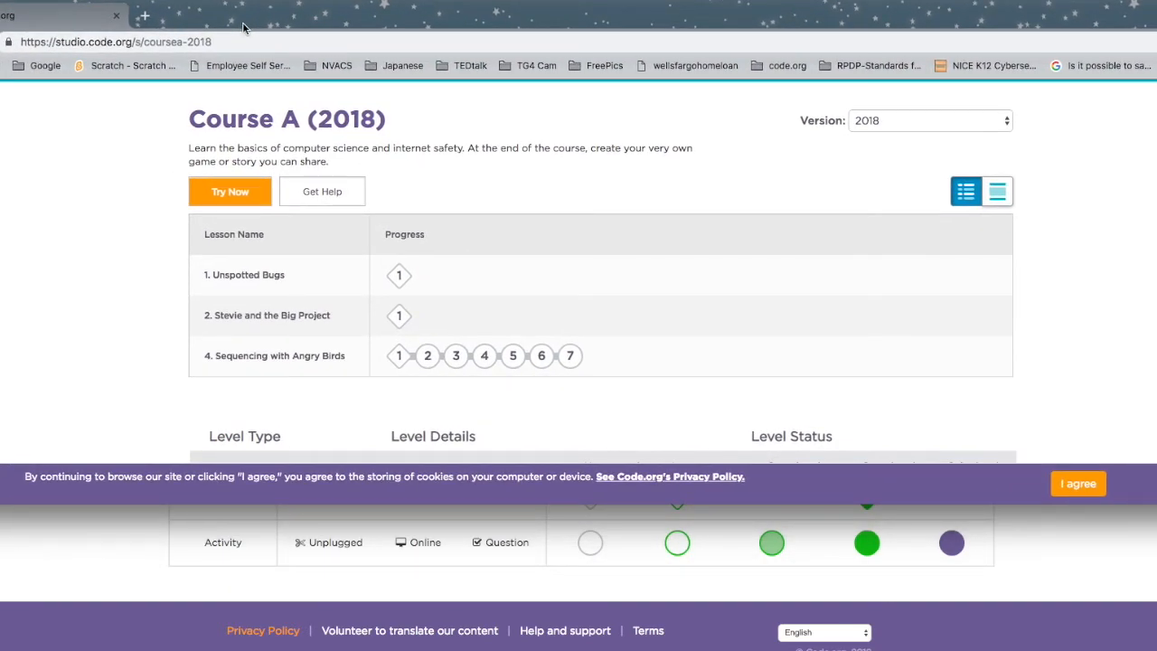
pyautogui.moveTo(242, 27); pyautogui.dragTo(231, 47)
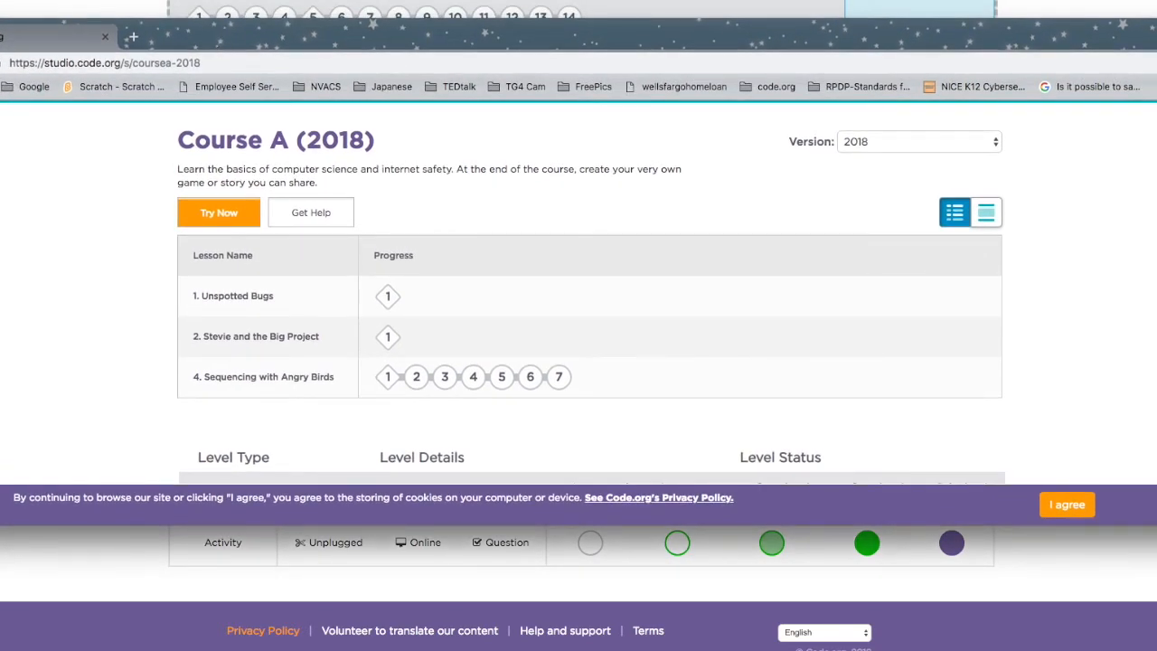
pyautogui.moveTo(734, 36); pyautogui.dragTo(992, 60)
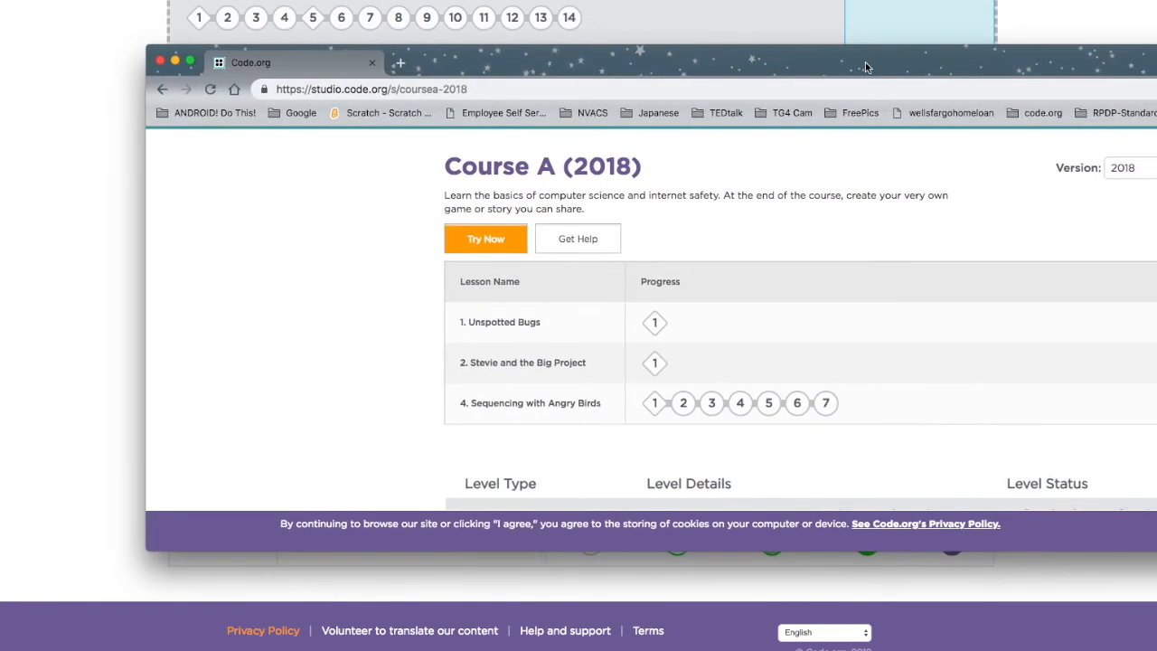
pyautogui.click(159, 63)
# - Switch Lesson 7 and Lesson 8 of Course A to Visible for Picture Class
pyautogui.scroll(7, 582, 136)
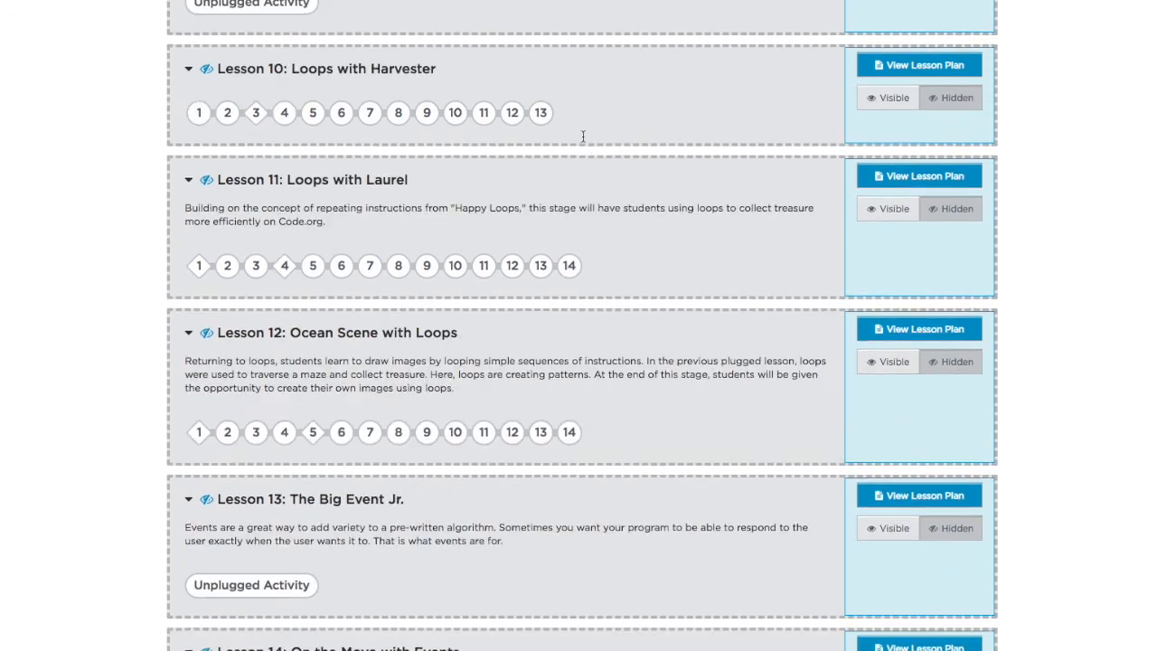
pyautogui.scroll(3, 582, 141)
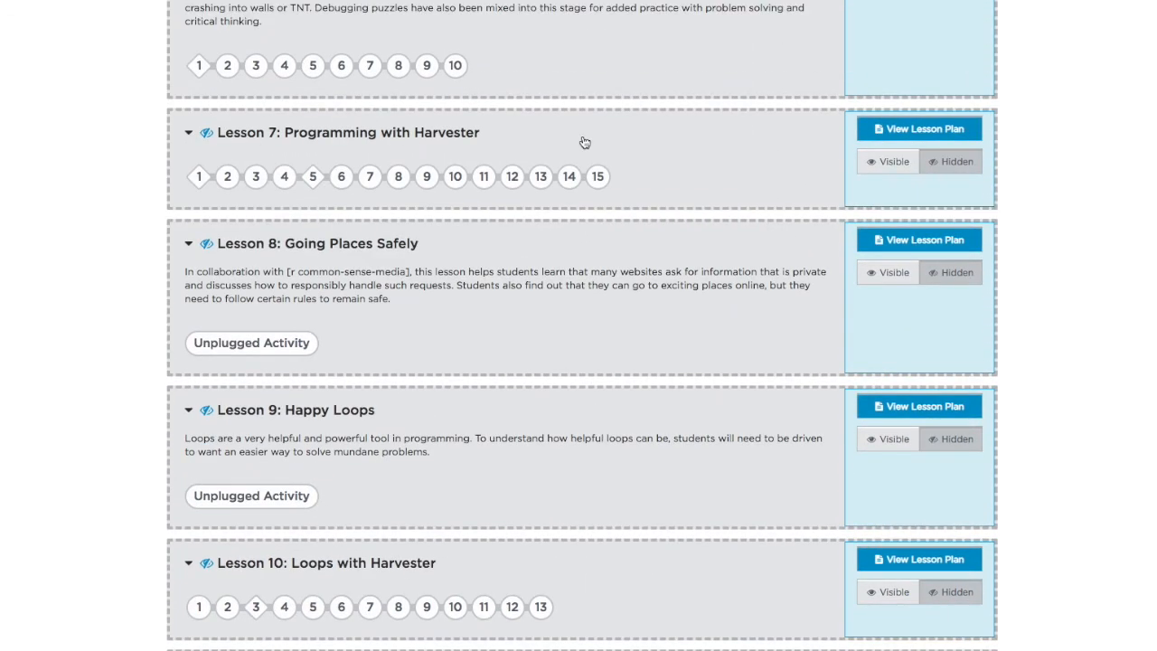
pyautogui.click(877, 161)
pyautogui.click(890, 268)
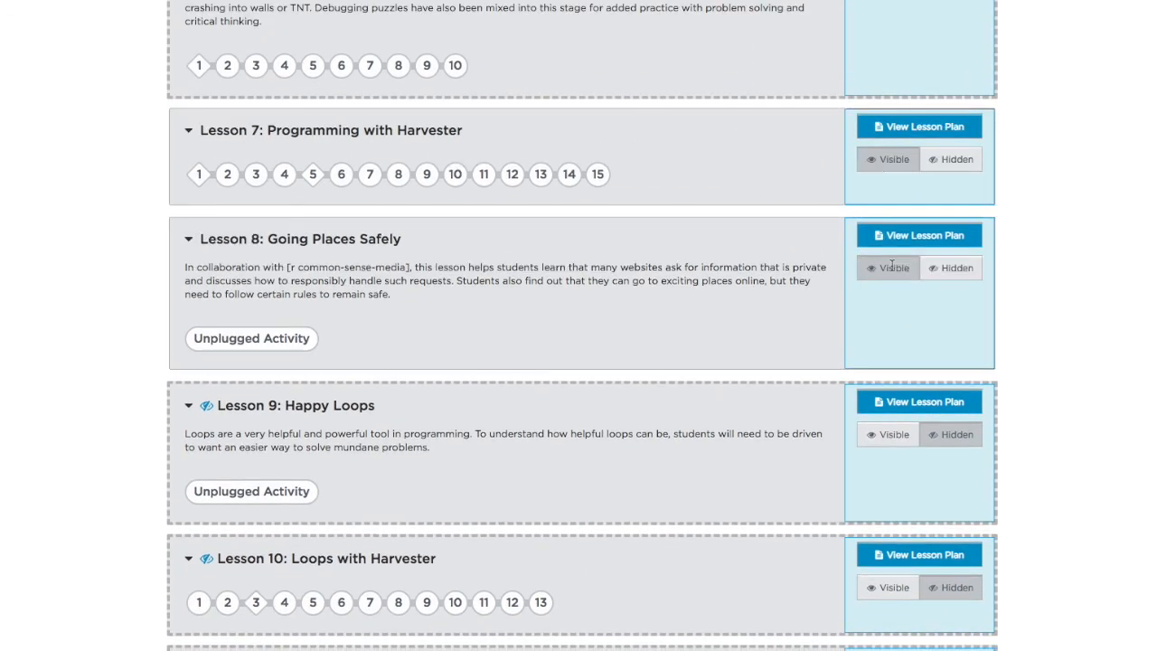
pyautogui.scroll(13, 892, 265)
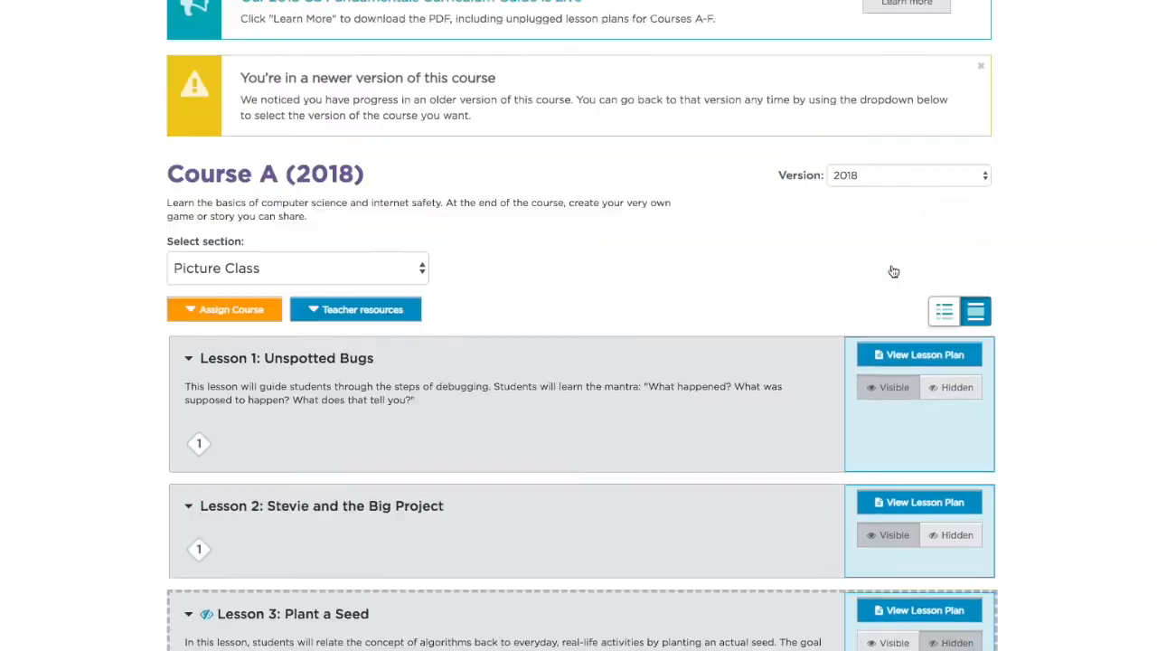